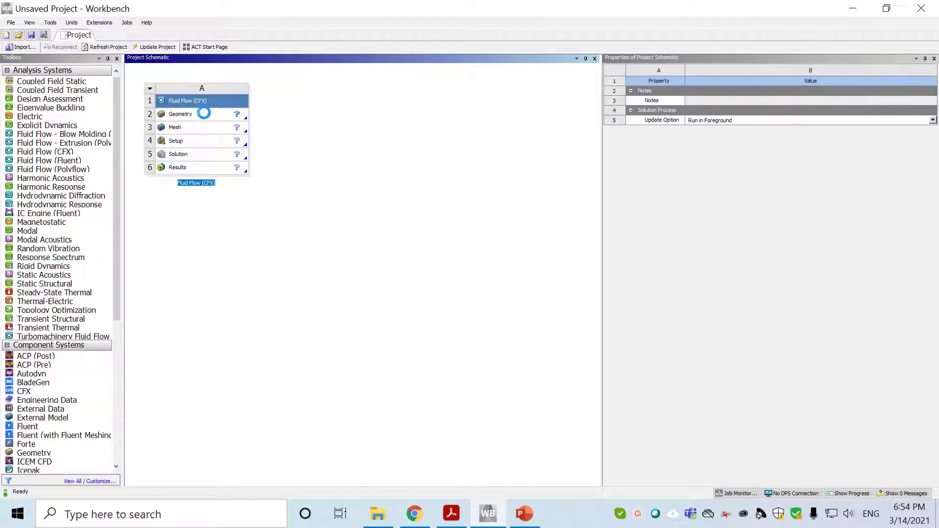
Step: Open the Geometry cell of the Fluid Flow (CFX) system in SpaceClaim
left_click(195, 115)
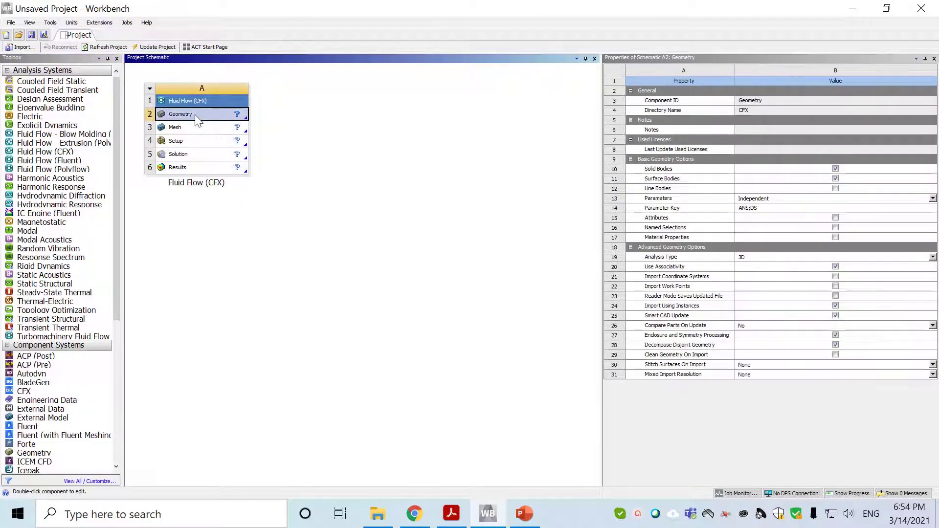
double_click(197, 117)
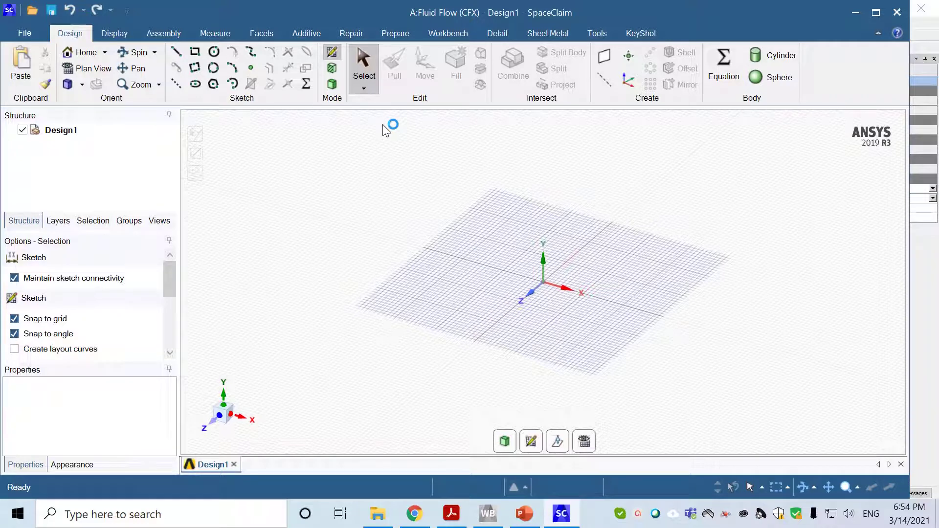
Step: In the SpaceClaim options, set this document's units to Metric with length in Meters
left_click(24, 33)
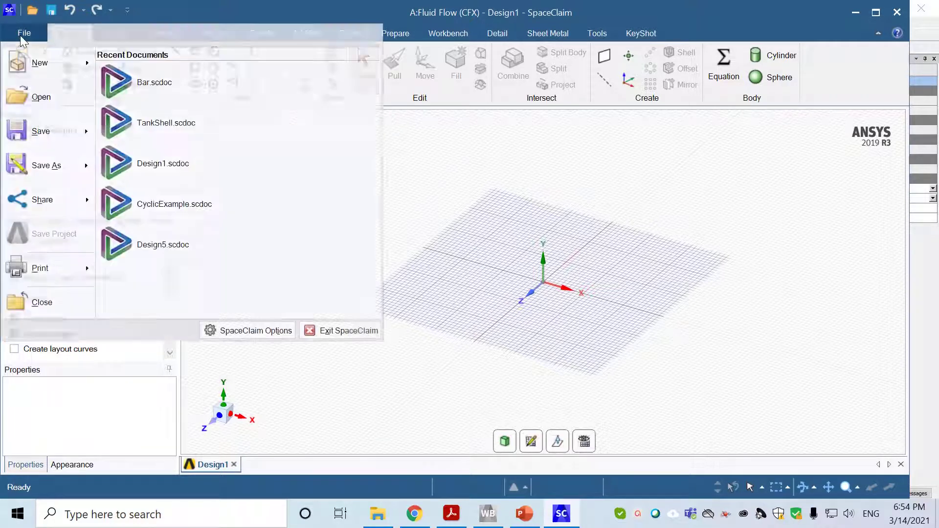
left_click(245, 333)
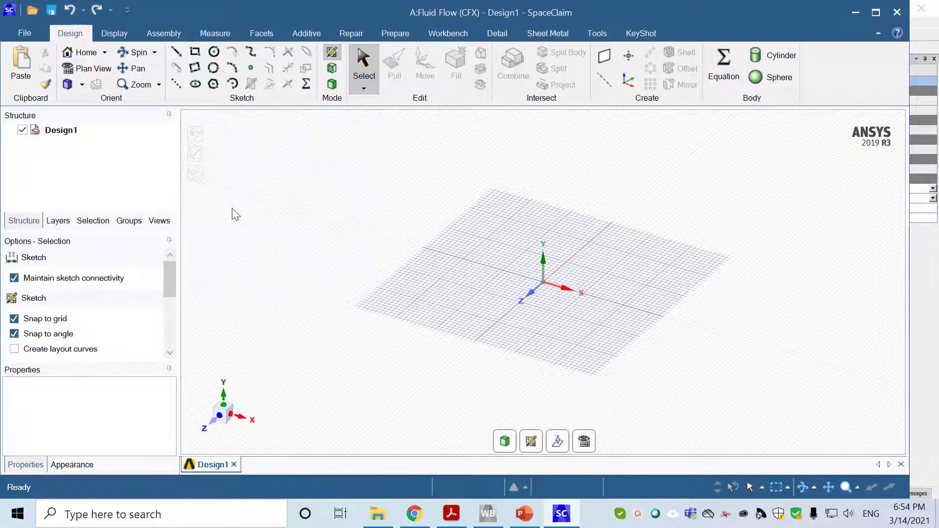
left_click(231, 122)
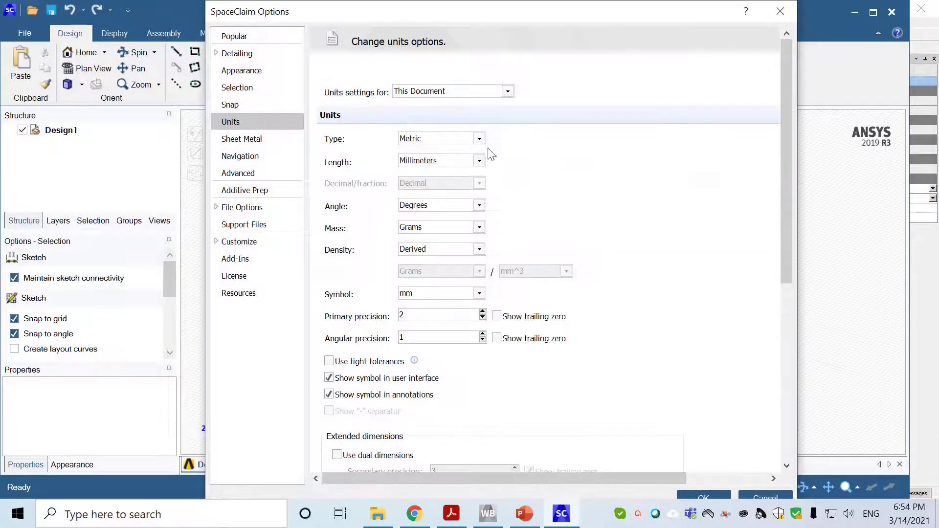
left_click(480, 139)
left_click(504, 176)
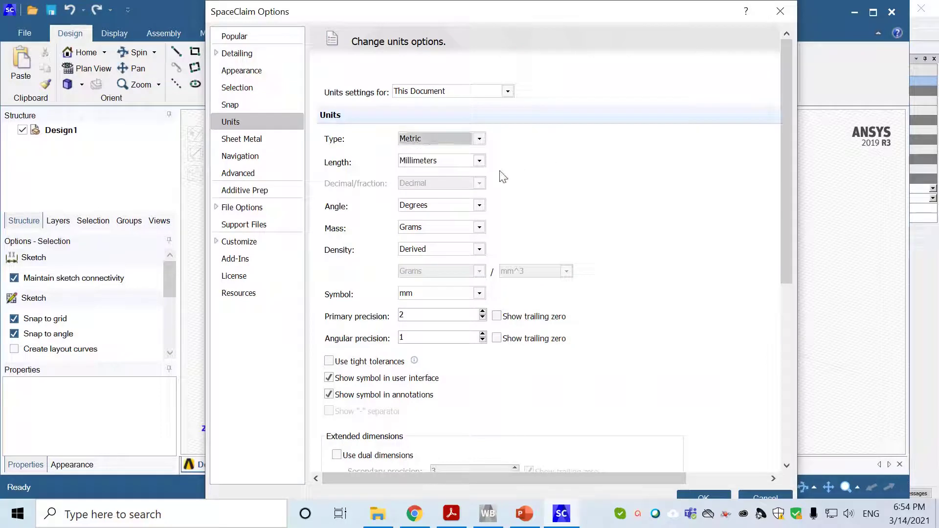
left_click(479, 160)
left_click(411, 218)
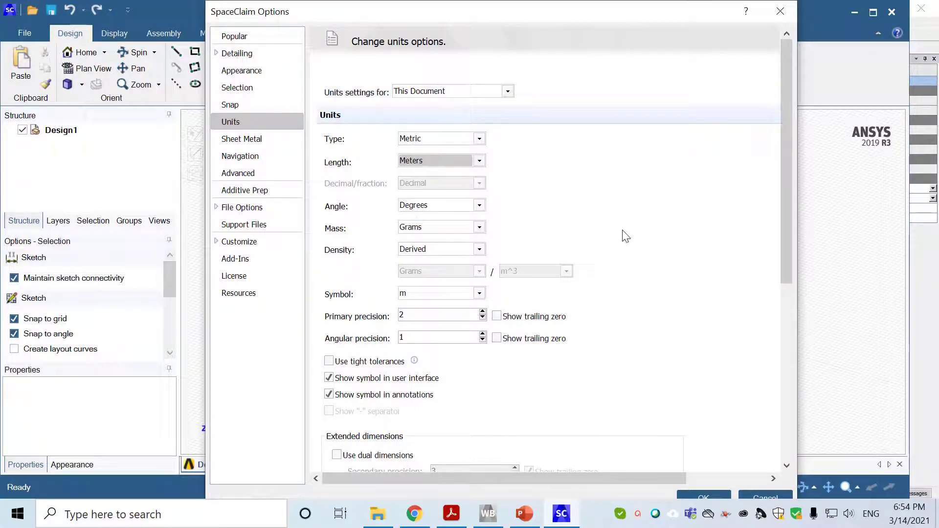
Step: Set the minor grid spacing to 0.1 m and apply the options
scroll(626, 236, "down", 5)
left_click(466, 380)
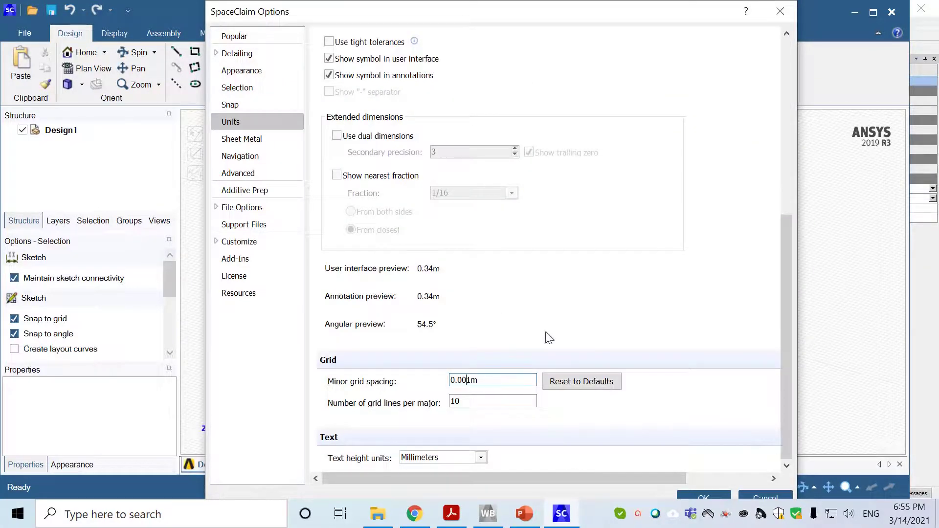
key("BackSpace")
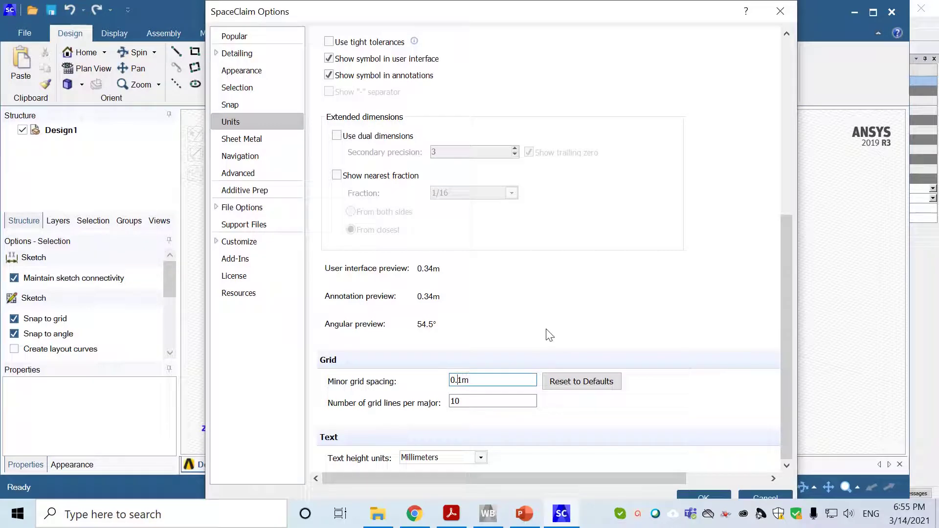
left_click(703, 496)
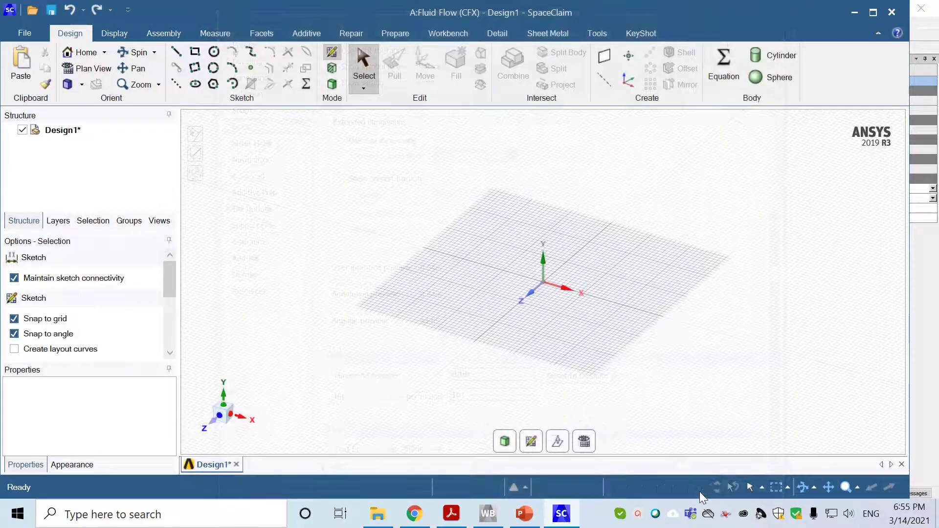
Step: Place the sketch grid on the XY plane and look at it in plan view
right_click(671, 206)
left_click(716, 230)
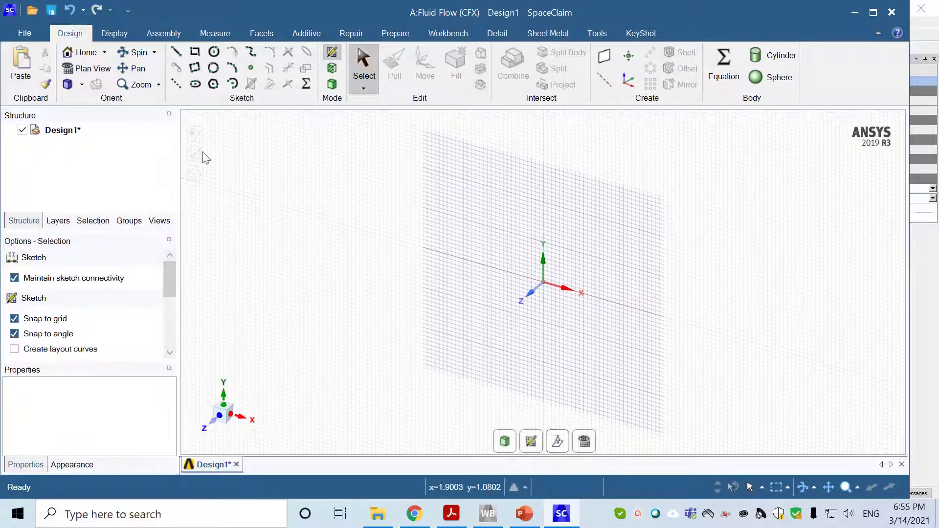
left_click(94, 71)
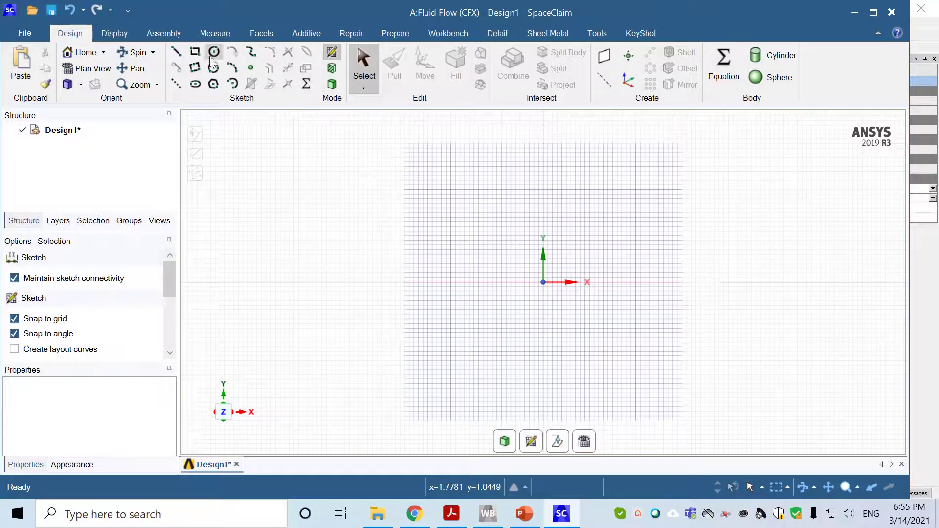
Step: Sketch a rectangle 3 m wide and 2 m high with its lower-left corner at the origin
left_click(194, 51)
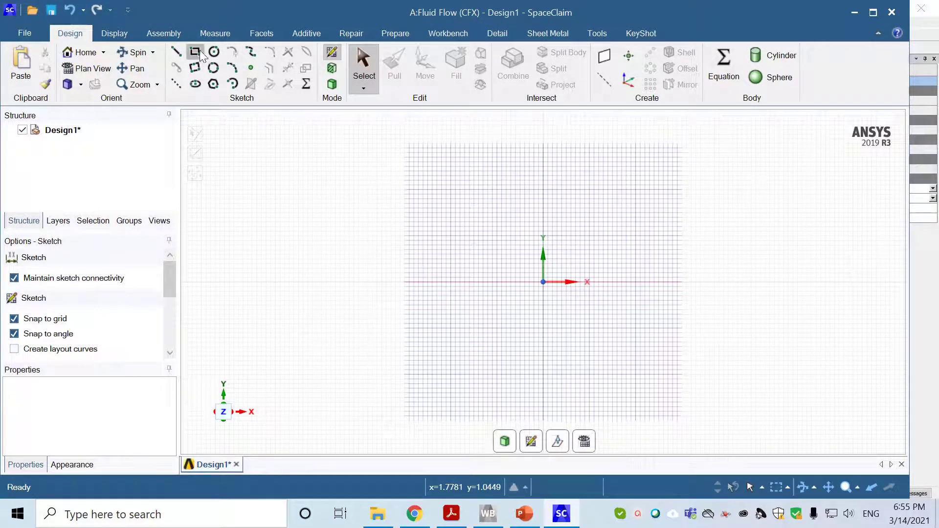
left_click(543, 282)
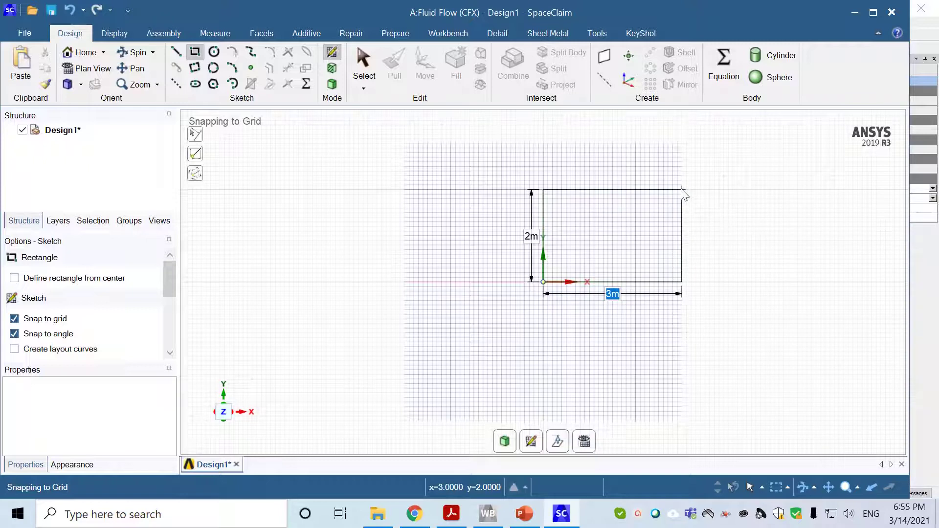
left_click(682, 190)
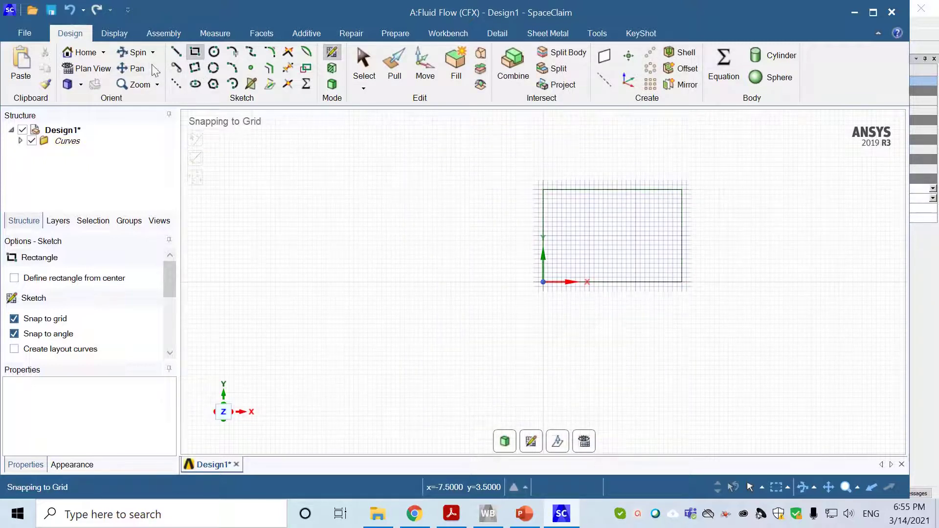
Step: Sketch three lines forming a 1.2 m by 1.2 m cab outline from the origin, attached to the rectangle's left side
left_click(176, 52)
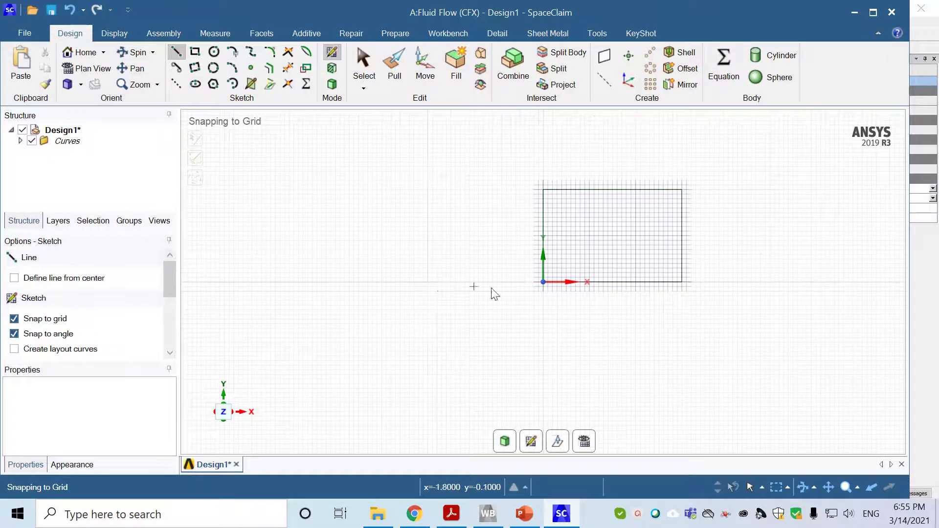
left_click(543, 281)
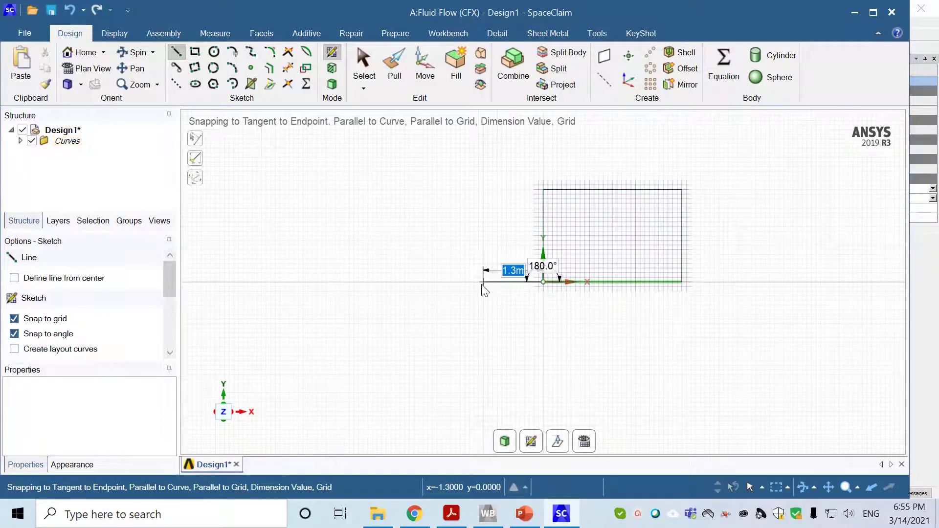
left_click(487, 287)
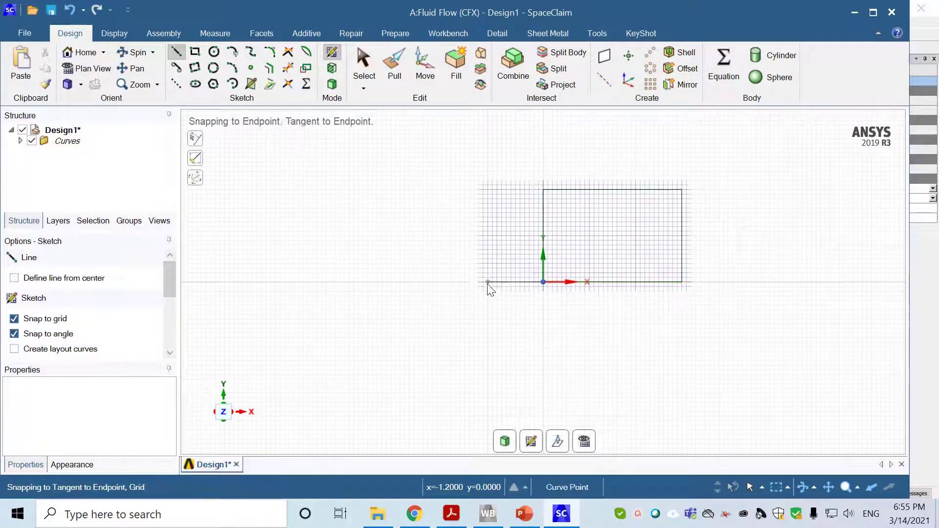
left_click(488, 226)
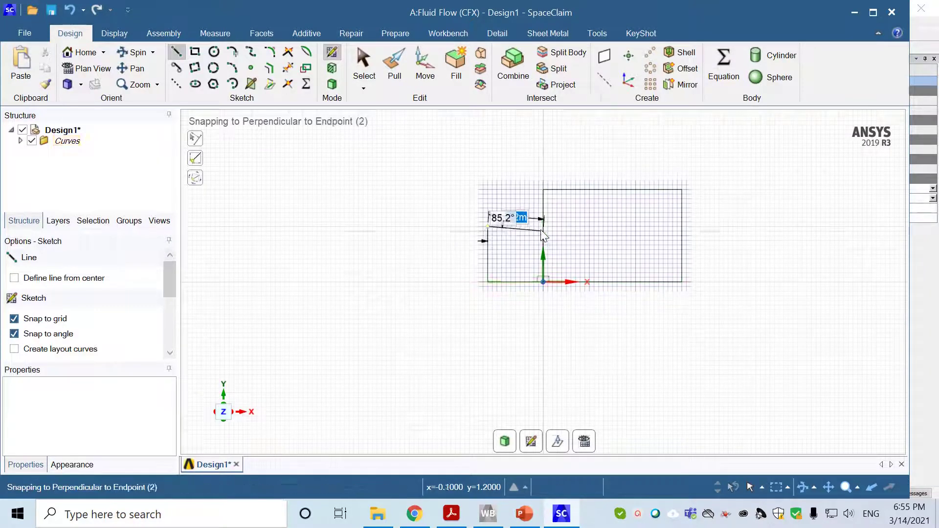
left_click(543, 227)
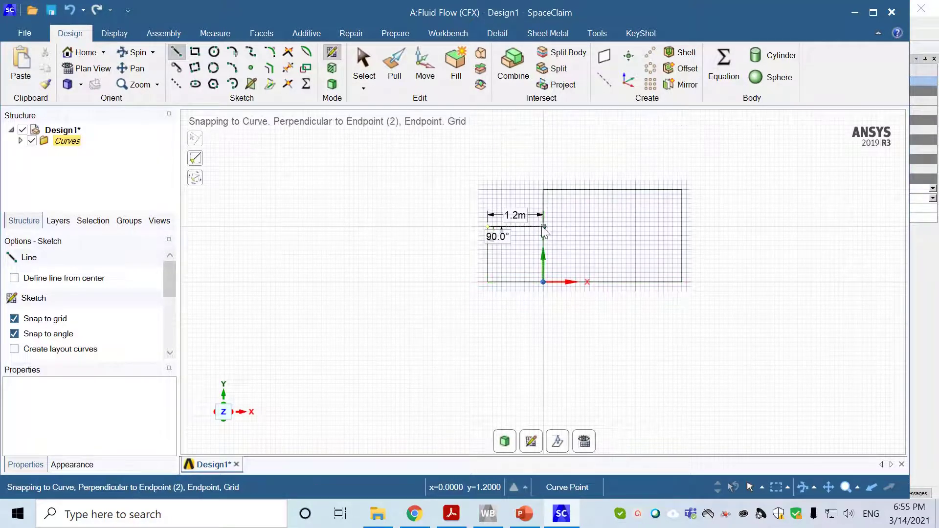
left_click(542, 224)
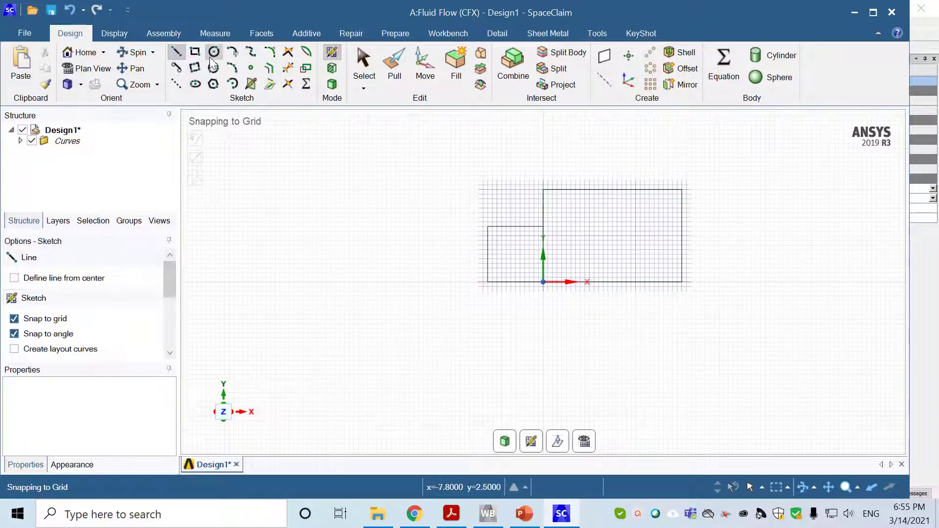
Step: Sketch a front wheel circle 0.8 m in diameter, centred on the cab's bottom line and touching the origin
mouse_move(169, 276)
left_mouse_down()
mouse_move(168, 328)
mouse_move(169, 277)
mouse_move(140, 310)
left_mouse_up()
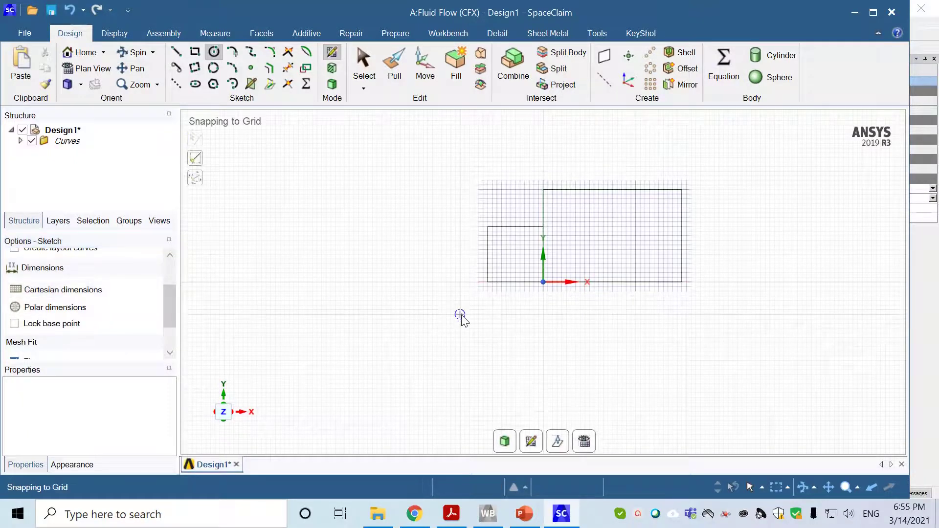
scroll(460, 316, "down", 3)
scroll(460, 316, "up", 4)
left_click(497, 268)
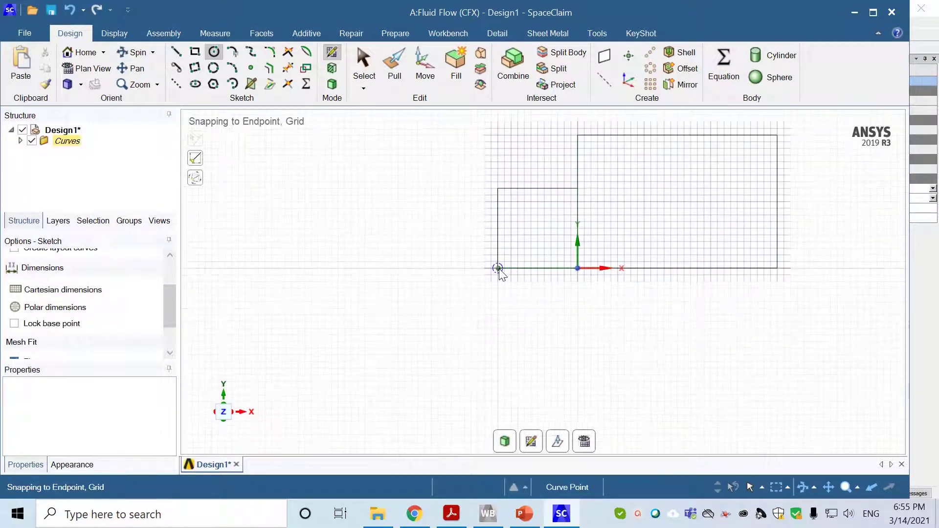
left_click(552, 268)
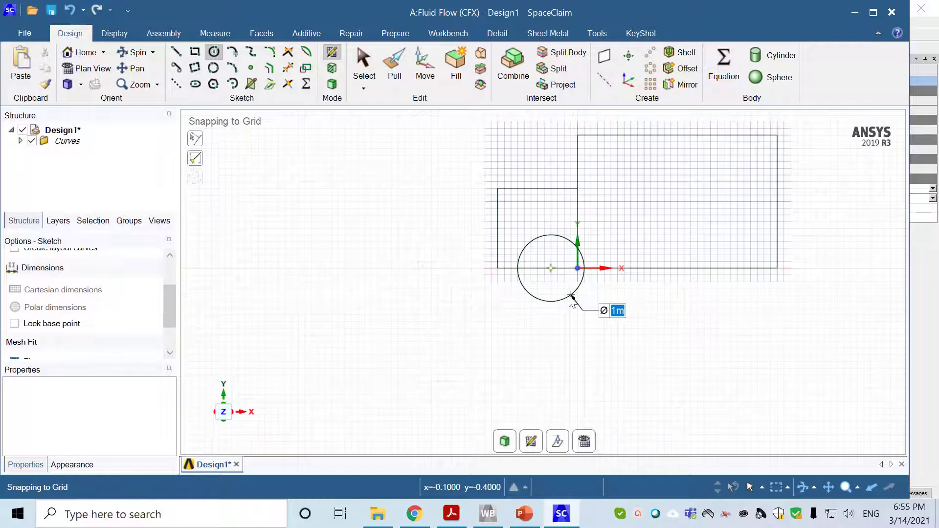
type("0.8")
key("Return")
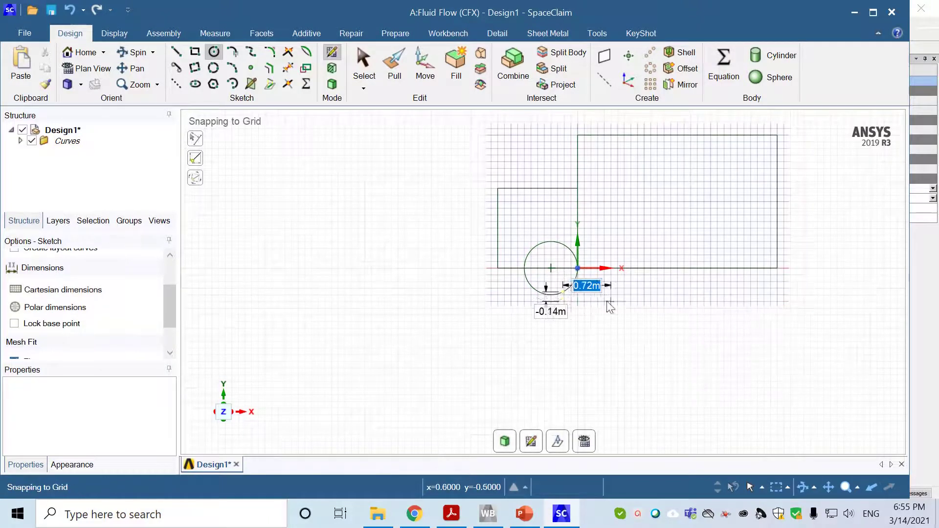
key("Escape")
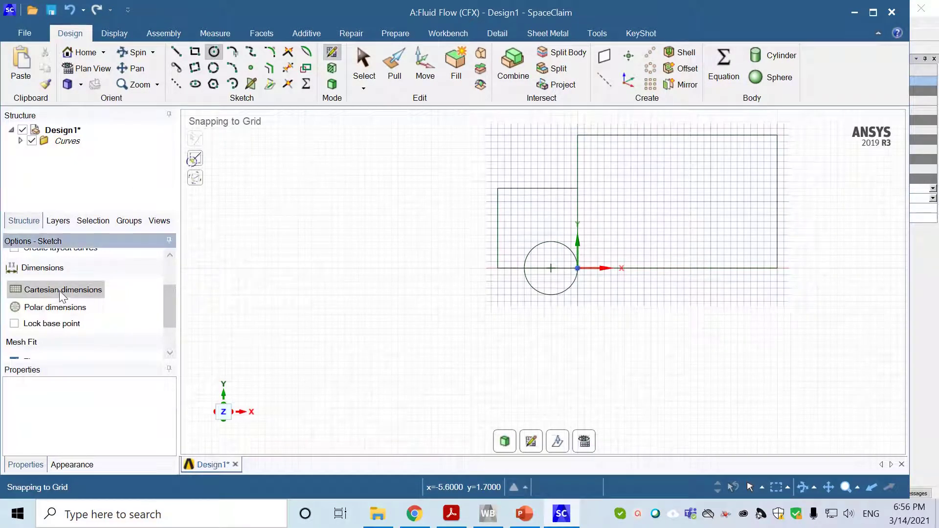
Step: Sketch a rear wheel circle 0.8 m in diameter, centred on the rectangle's bottom line near its right end
left_click(737, 268)
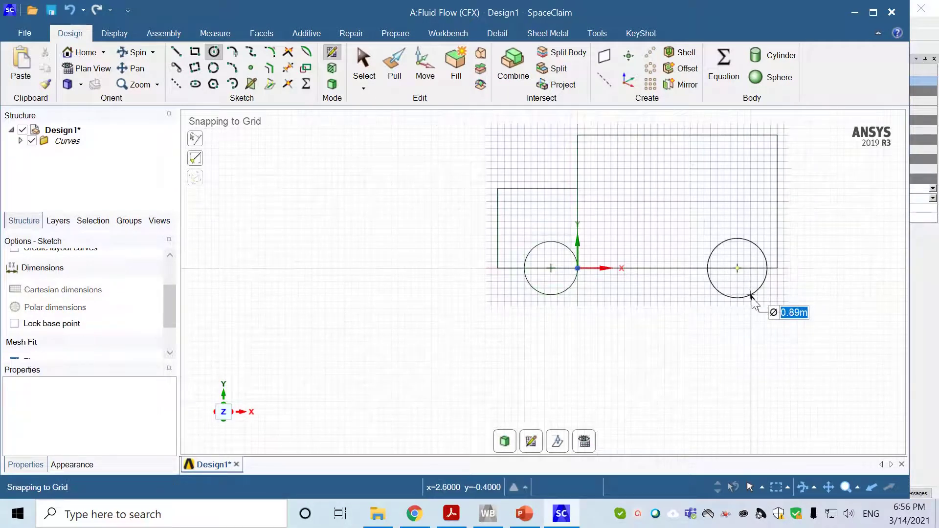
type("0.")
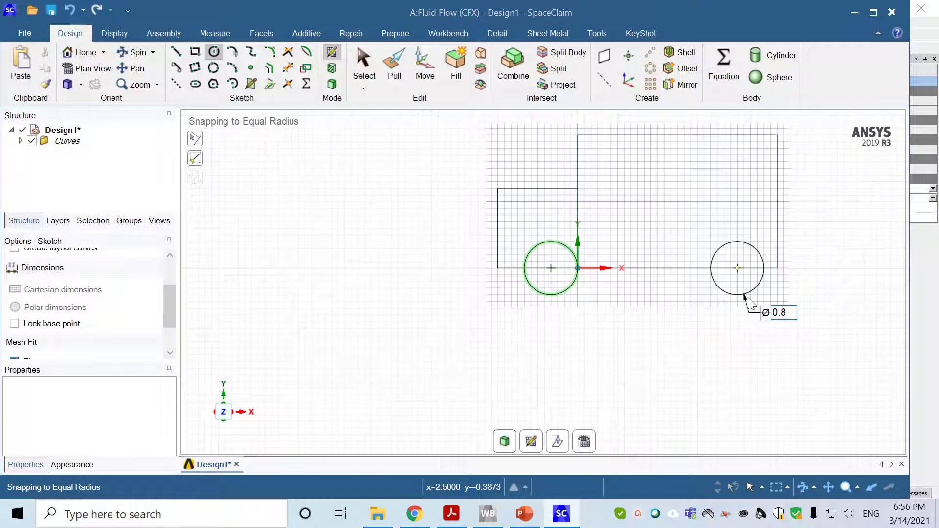
key("Return")
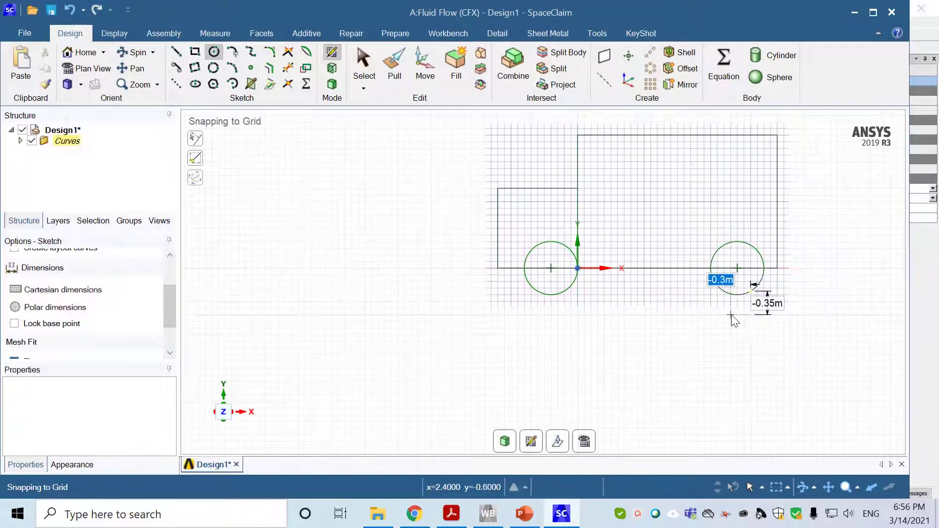
key("Escape")
key("Escape")
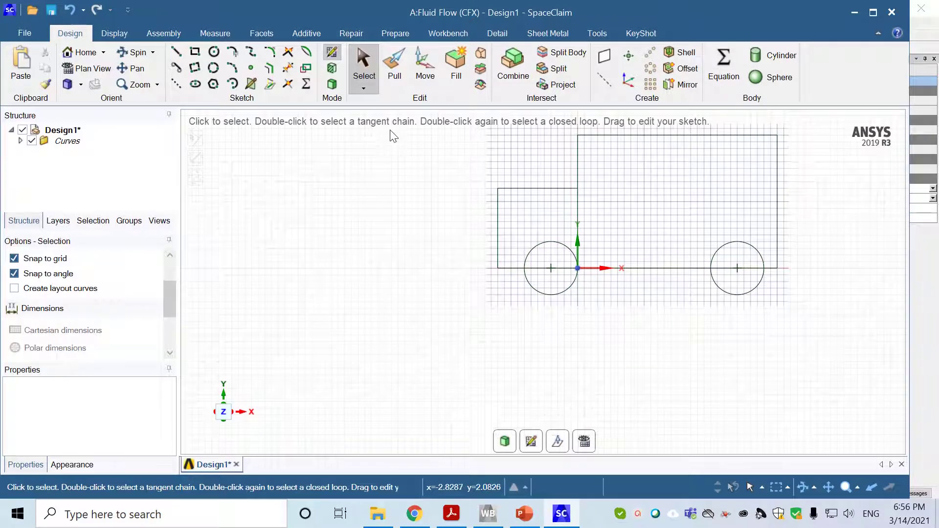
Step: Trim away the line between cab and body and the upper halves of both wheel circles
left_click(288, 70)
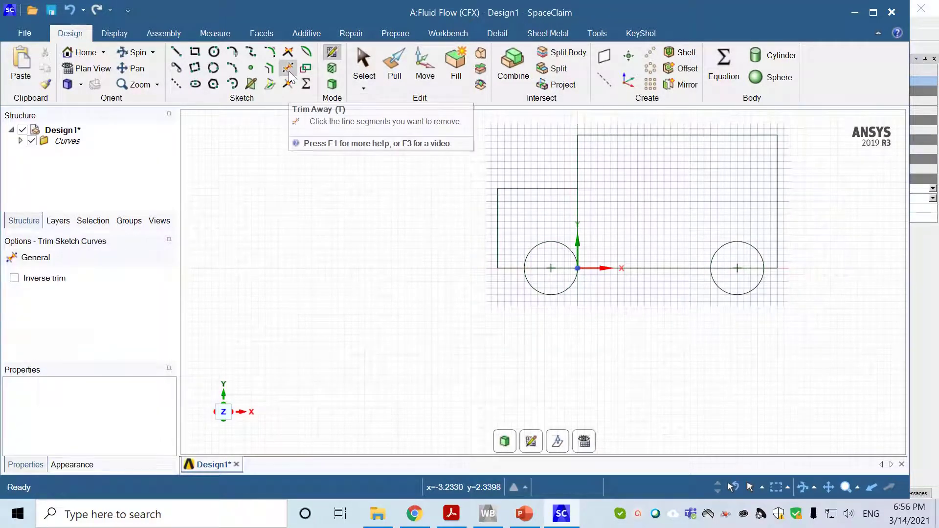
left_click(577, 208)
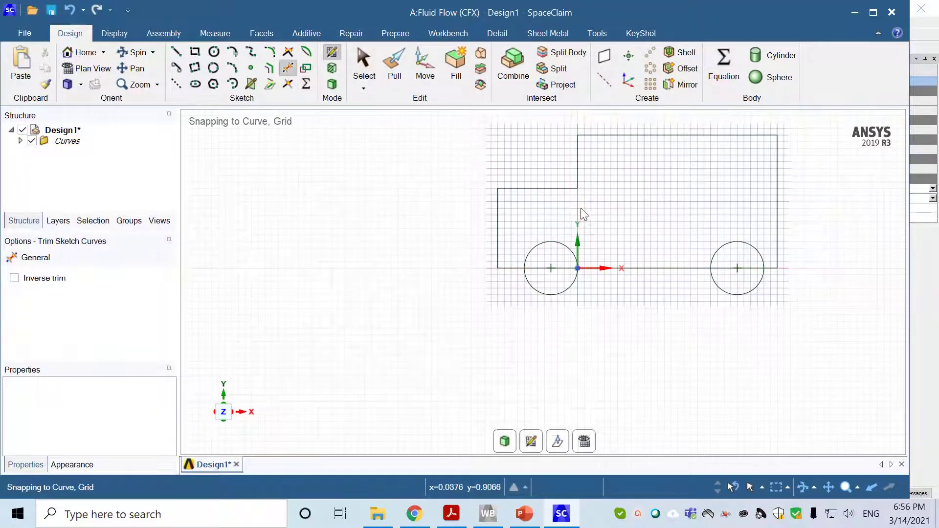
left_click(536, 251)
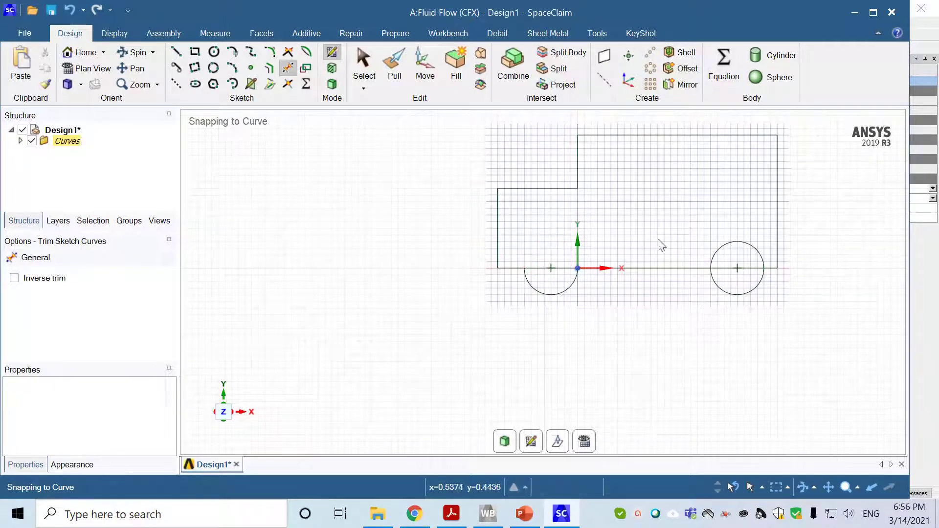
left_click(737, 242)
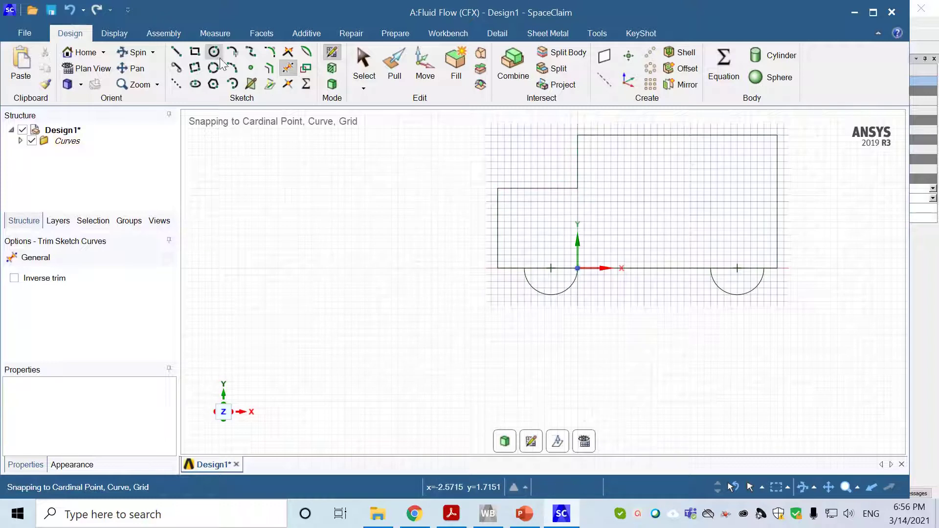
Step: Round the cab's upper front corner to a 0.5 m radius and the body's upper front corner to a smaller radius
left_click(270, 57)
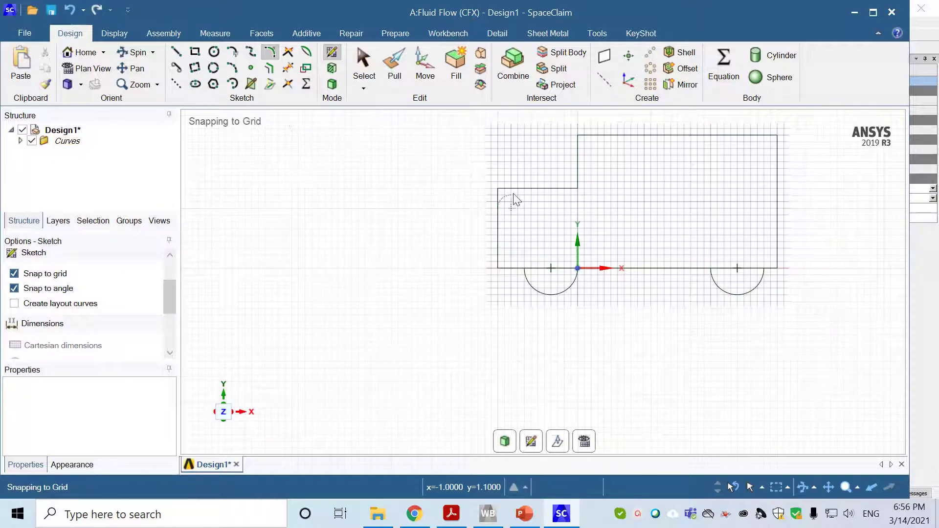
left_click(519, 190)
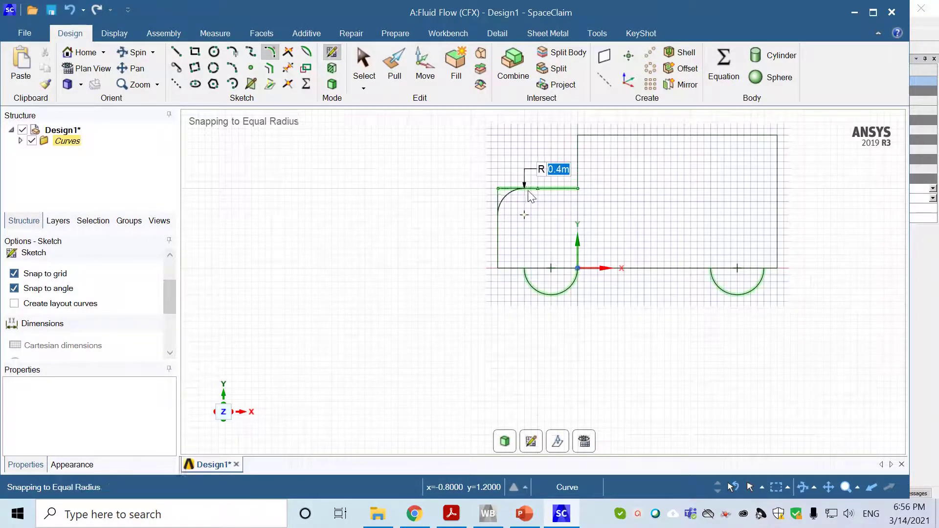
left_click(534, 191)
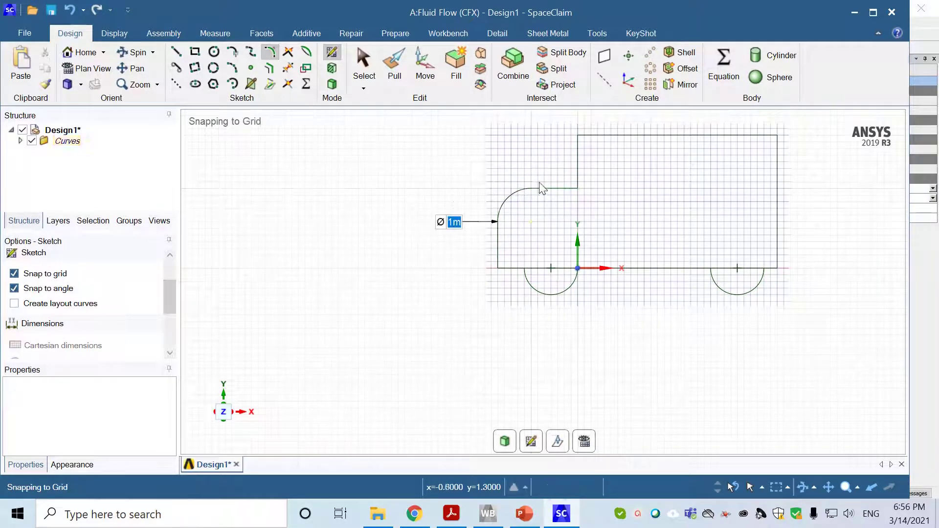
left_click(594, 138)
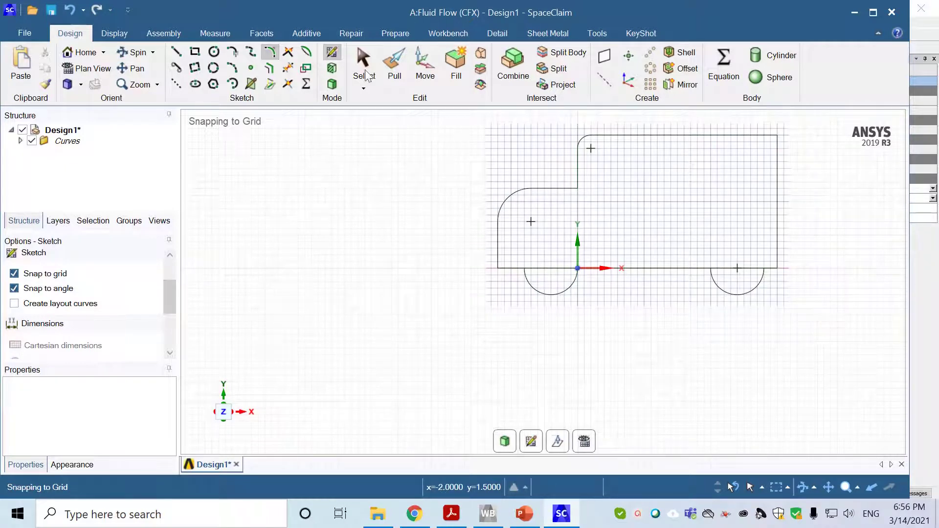
Step: Pull the truck's cab-and-body face 0.8 m along the positive Z direction into a solid, leaving both wheel surfaces flat
left_click(394, 66)
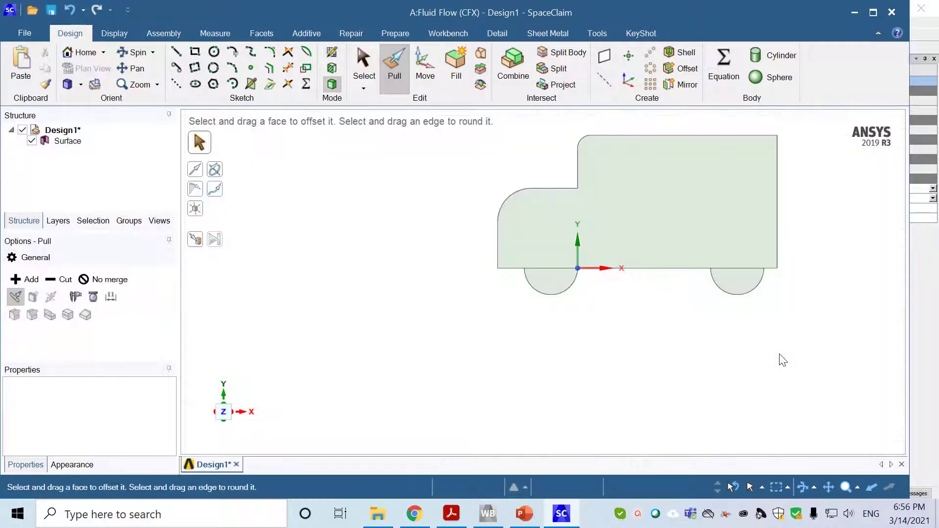
mouse_move(782, 348)
middle_mouse_down()
mouse_move(727, 350)
mouse_move(668, 376)
mouse_move(700, 377)
middle_mouse_up()
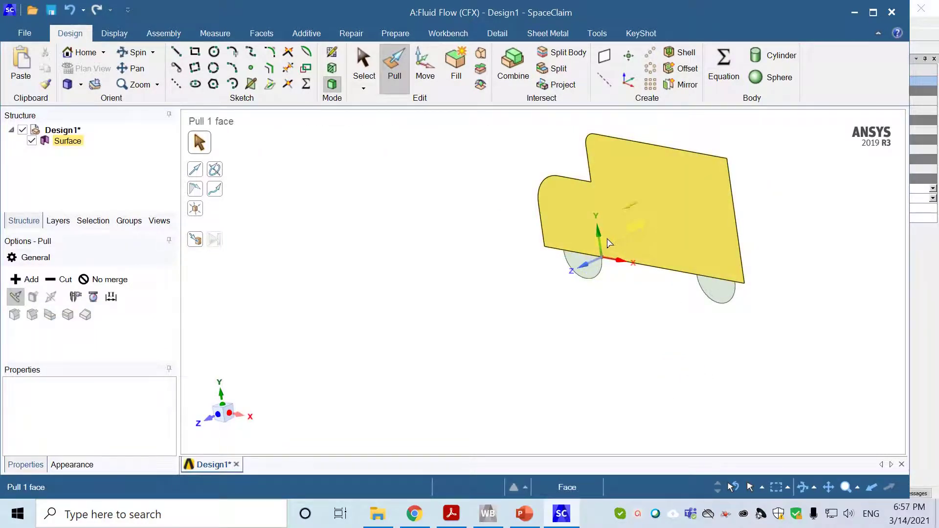
left_click_drag(609, 243, 577, 268)
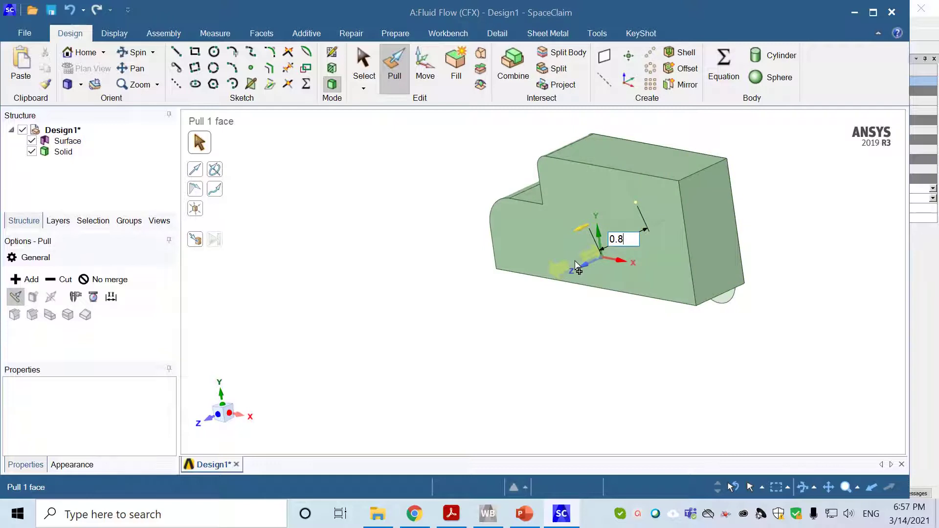
key("Return")
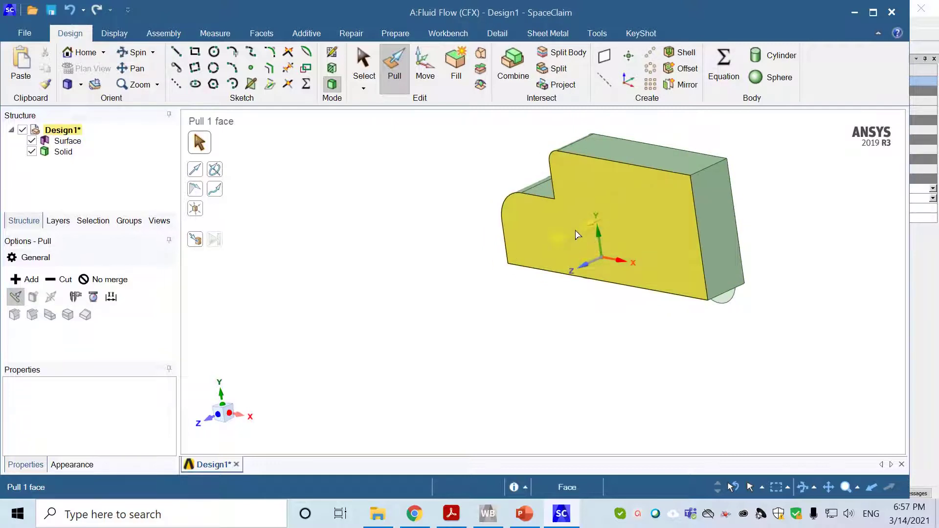
left_click(576, 311)
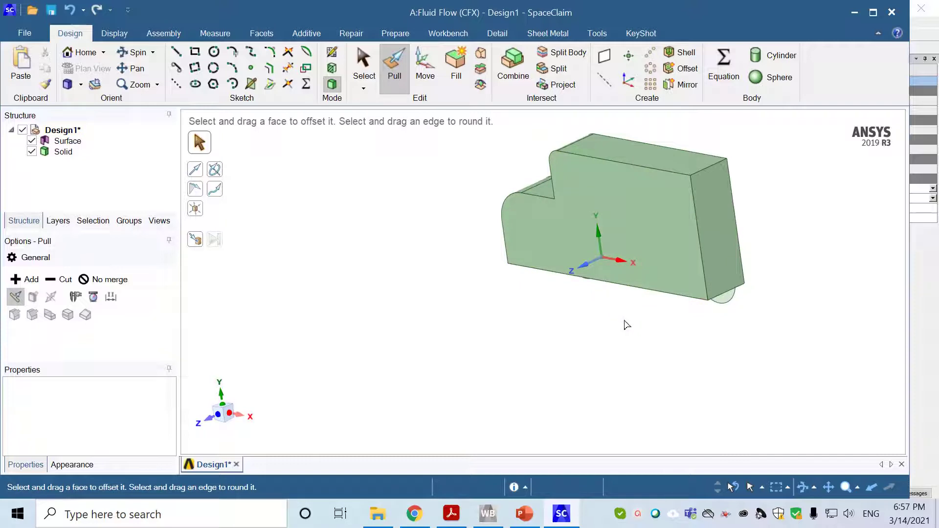
Step: Pull the rear half-wheel surface to both sides with a distance of 0.2 m, using the No merge option
middle_click_drag(626, 325, 380, 361)
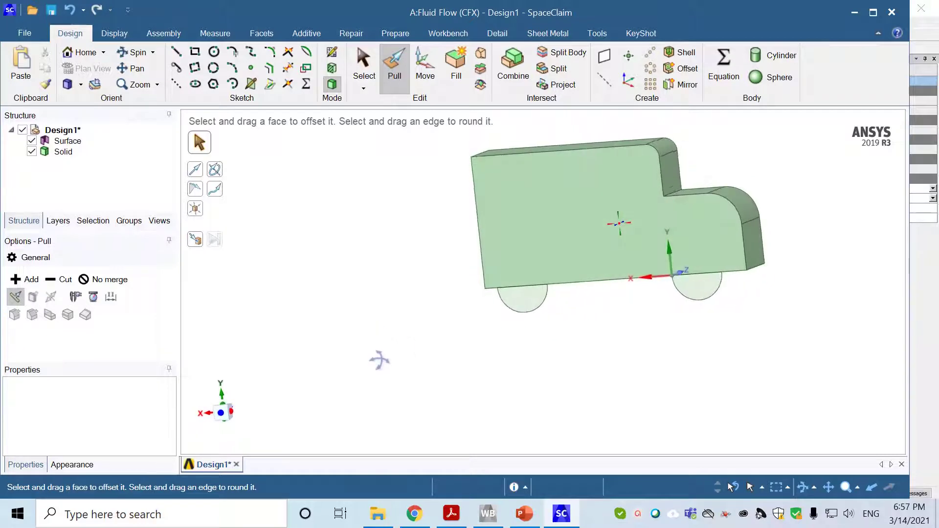
middle_click_drag(773, 352, 741, 369)
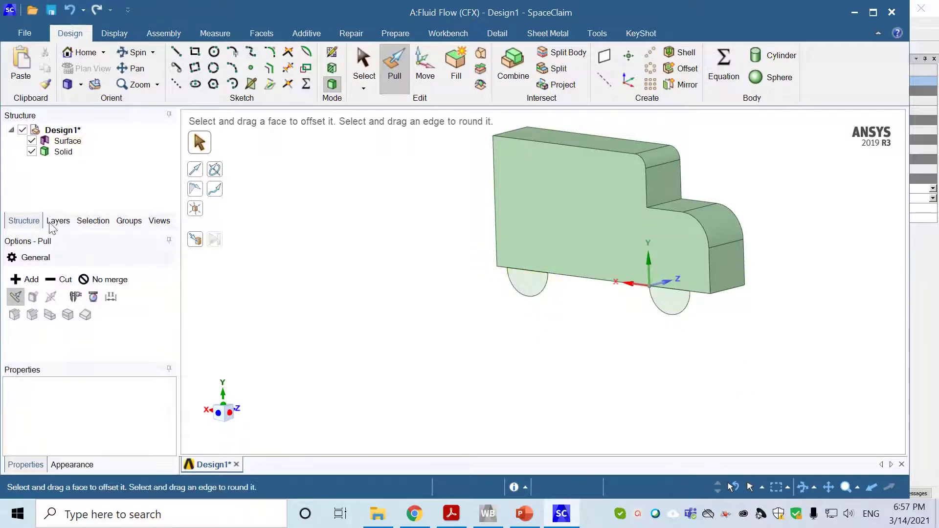
left_click(525, 287)
left_click(594, 223)
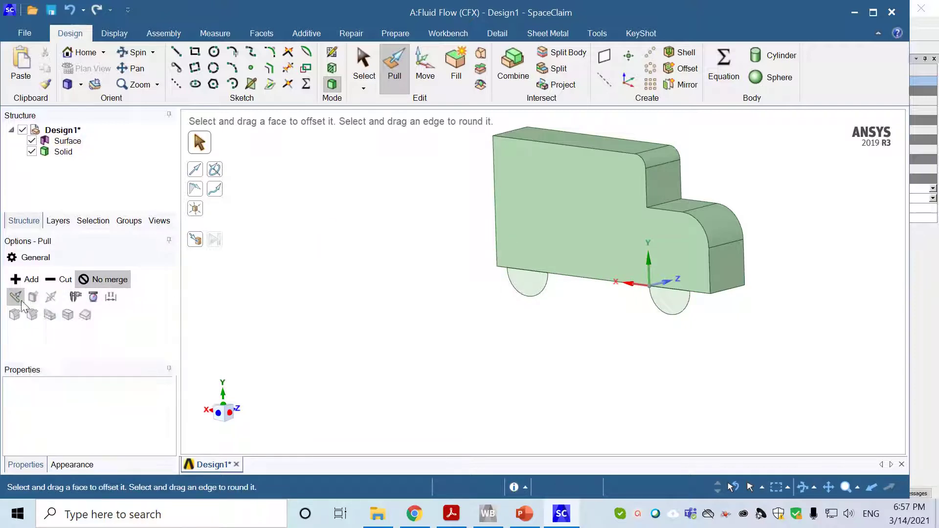
left_click(532, 291)
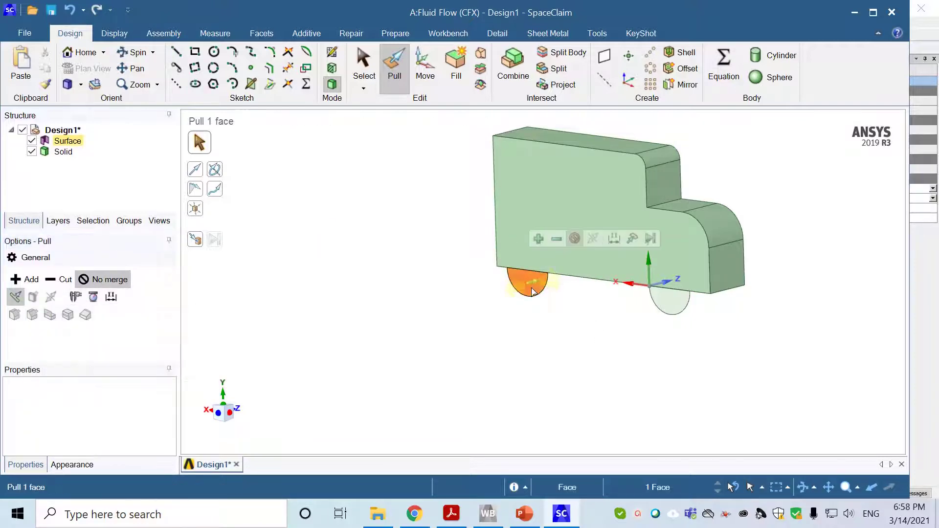
left_click(47, 297)
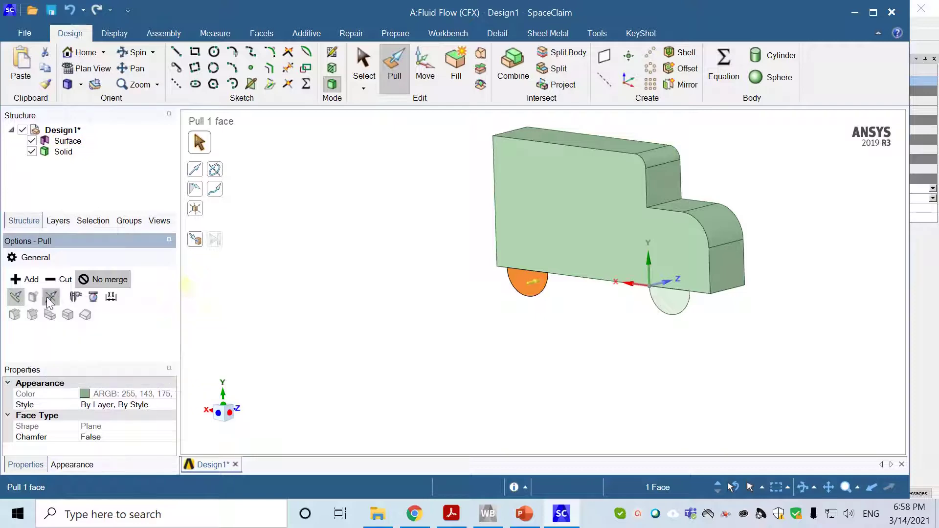
left_click_drag(530, 293, 525, 294)
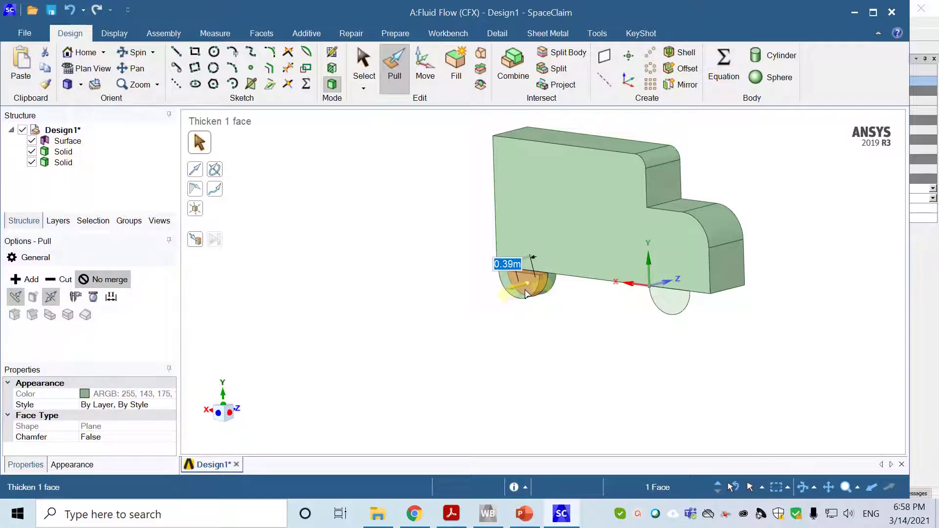
type("0")
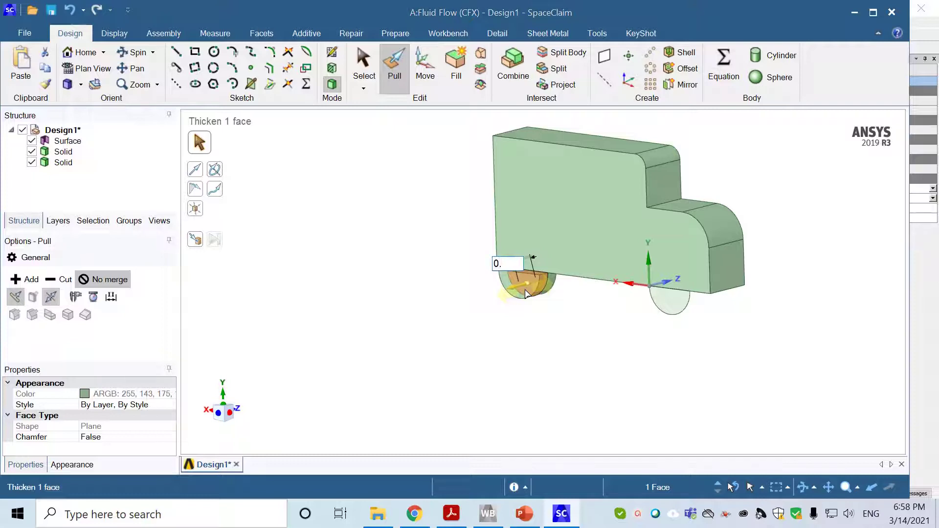
type(".2")
key("Return")
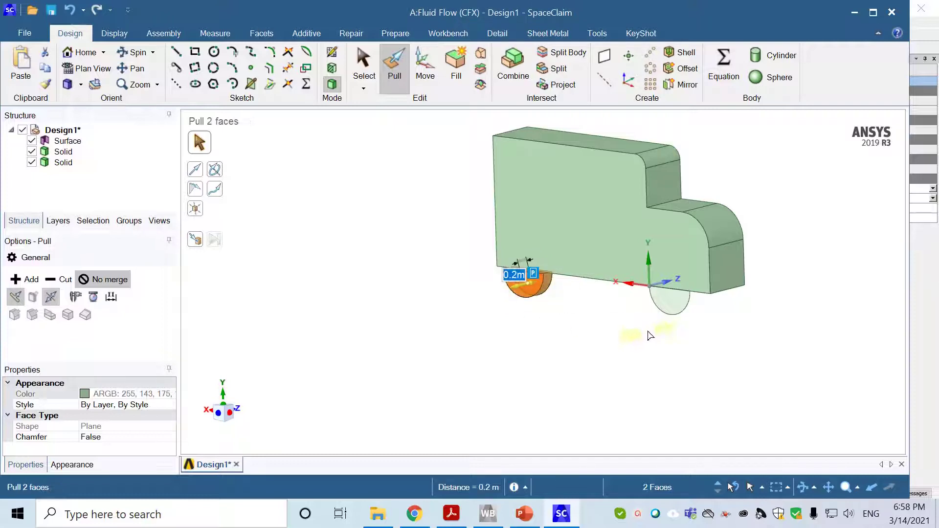
Step: Pull the front half-wheel surface to both sides with a distance of 0.2 m, kept unmerged from the truck body
left_click(676, 313)
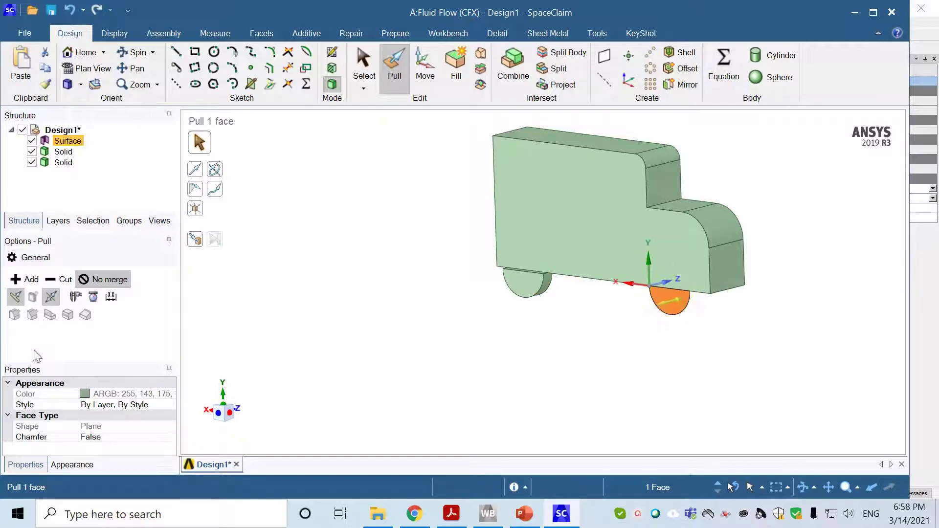
left_click_drag(674, 305, 668, 307)
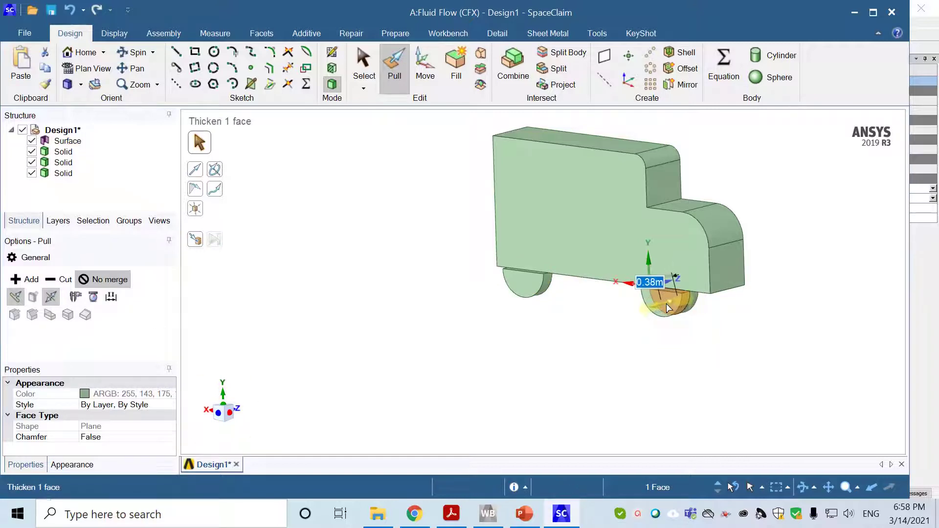
type("0")
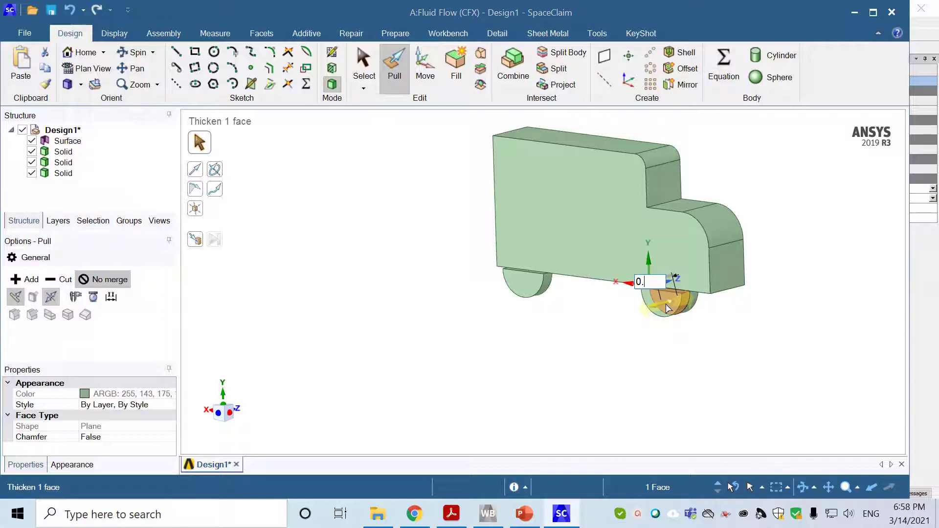
key("Return")
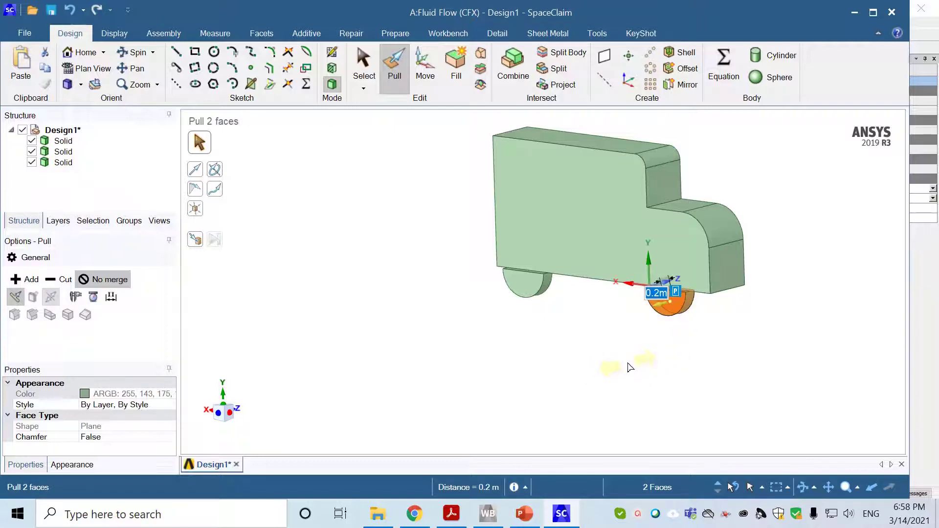
left_click(585, 371)
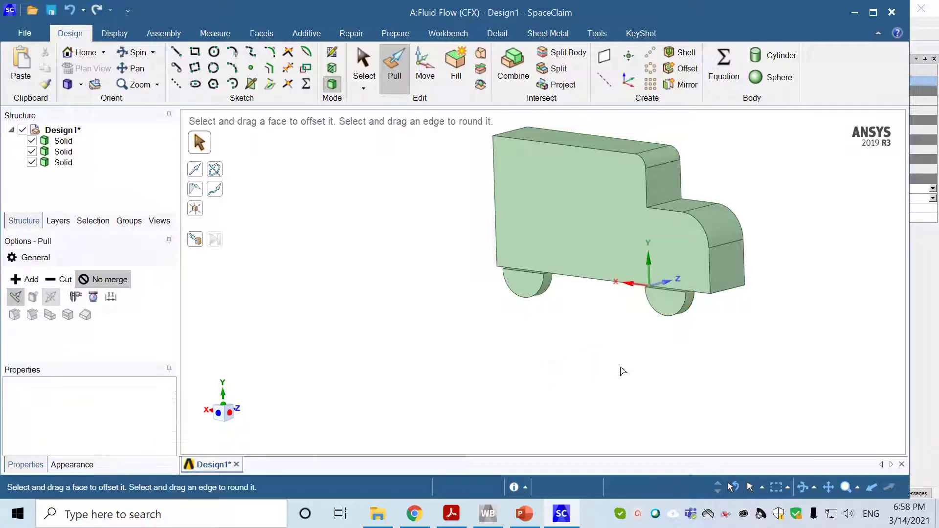
Step: Mirror both half wheels about the underside face of the truck body to complete them as full round wheels
middle_click_drag(623, 371, 570, 355)
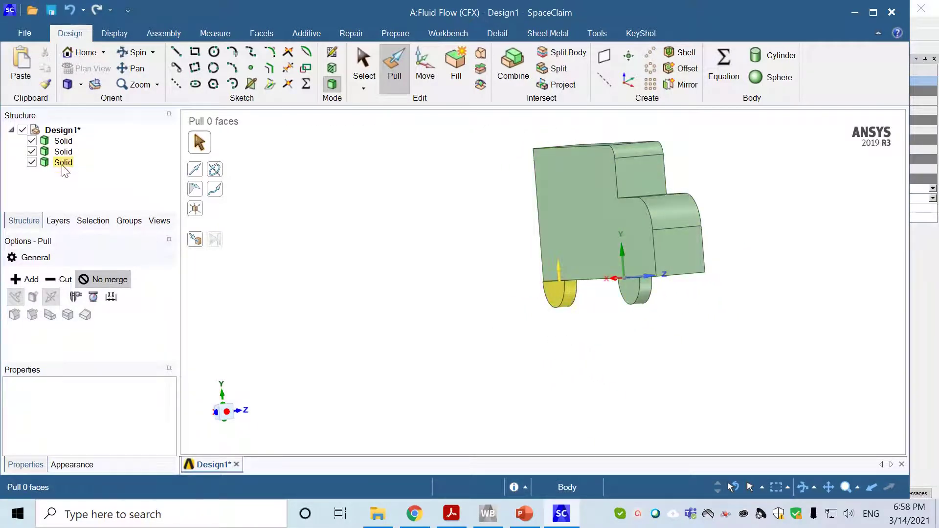
middle_click_drag(611, 357, 645, 332)
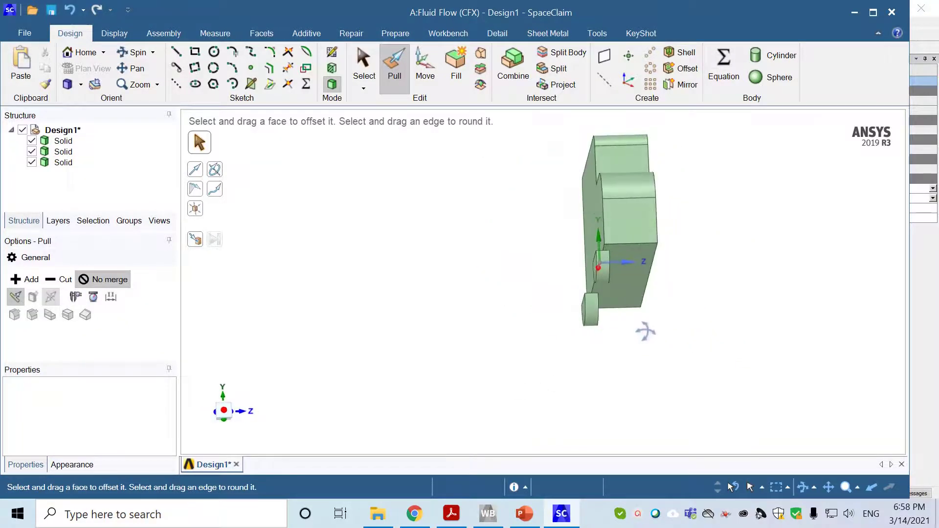
left_click(688, 86)
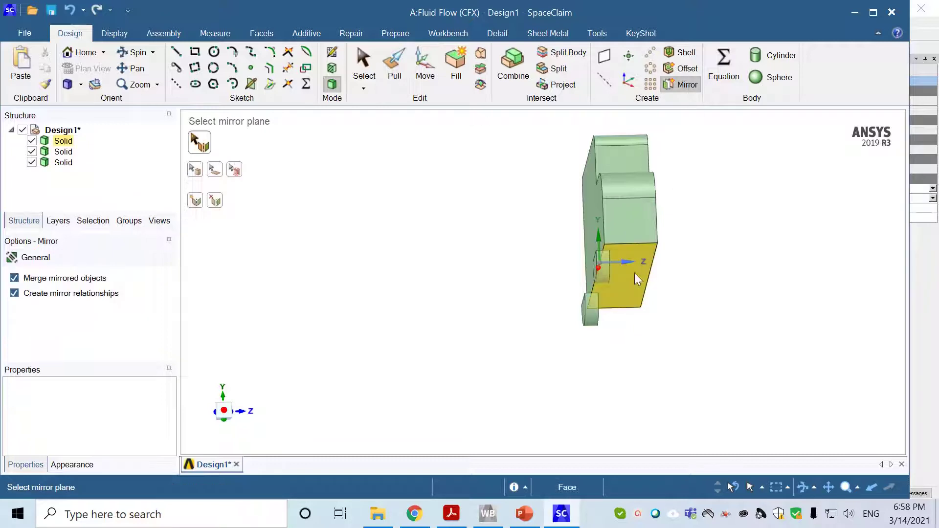
left_click(644, 254)
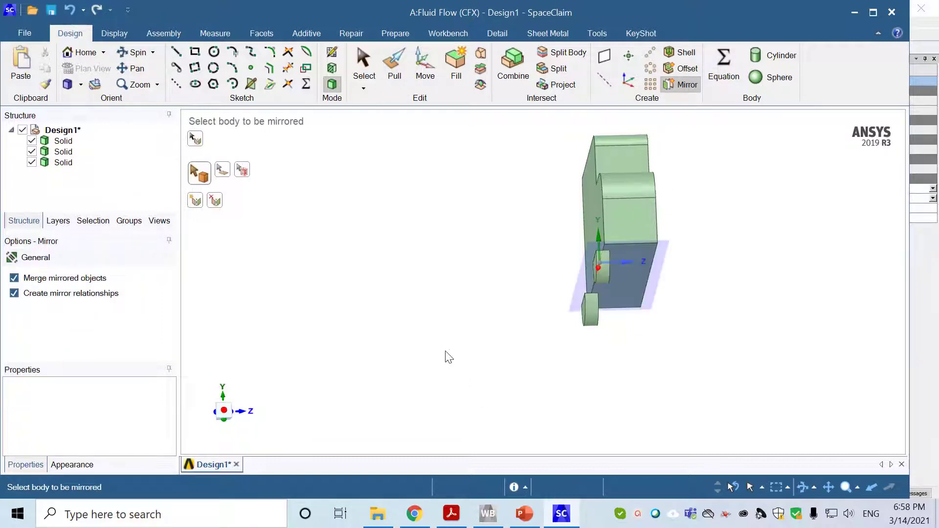
middle_click_drag(449, 357, 509, 365)
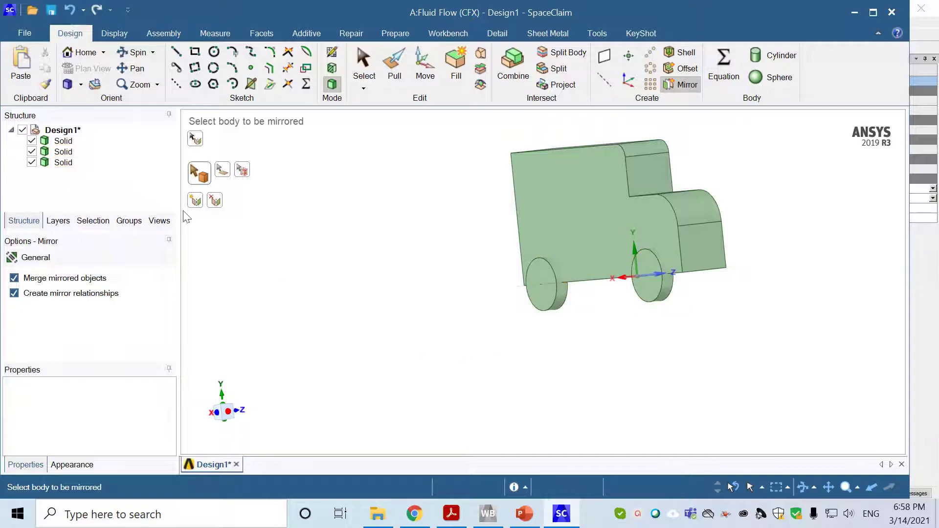
middle_click_drag(689, 374, 640, 385)
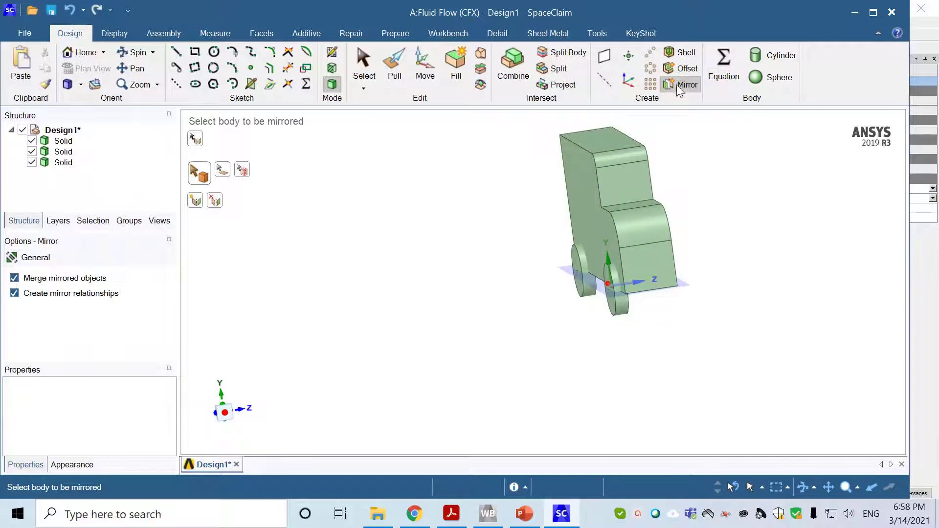
Step: Mirror the truck body and both wheels about the body's flat side face opposite the wheels, with mirrored objects merged
left_click(604, 218)
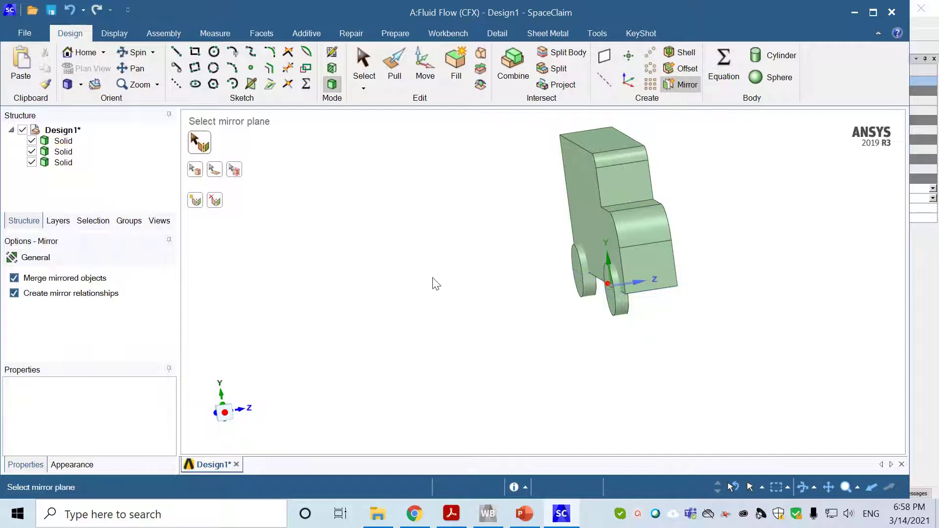
middle_click_drag(434, 284, 410, 273)
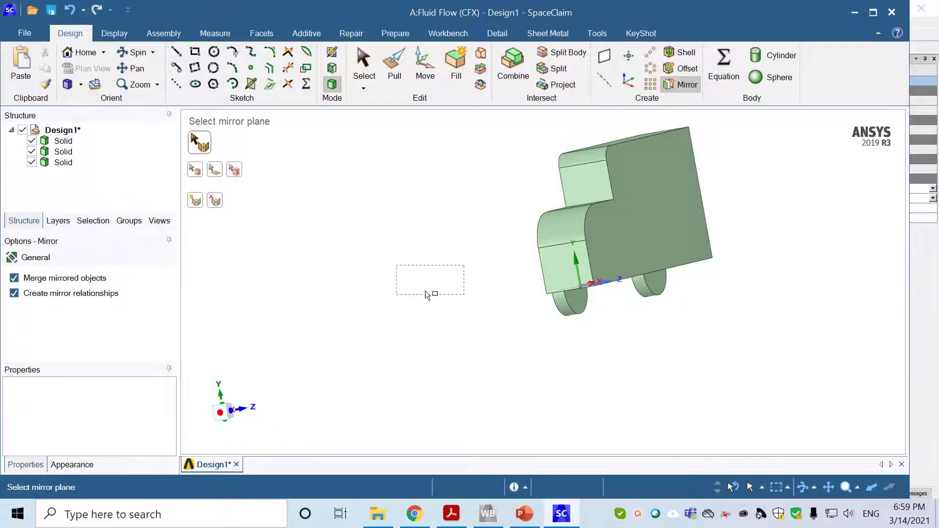
left_click(666, 232)
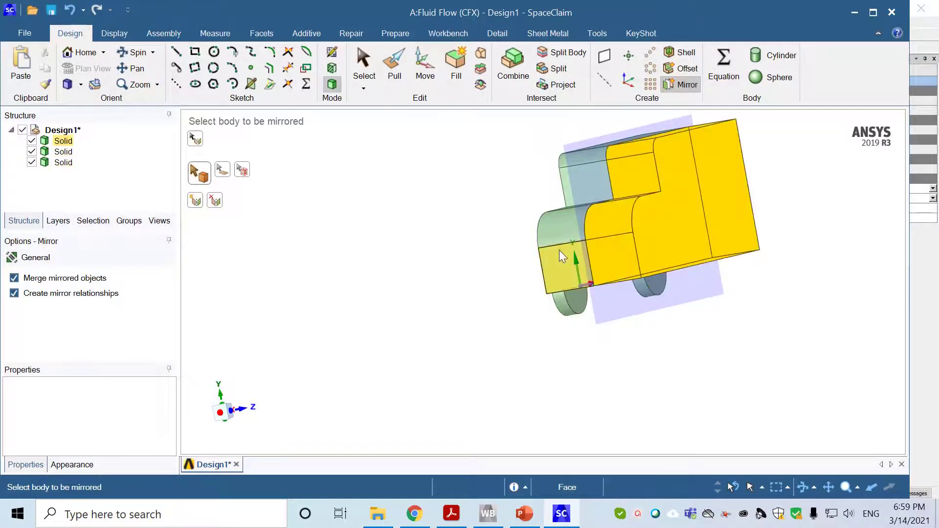
left_click(568, 304)
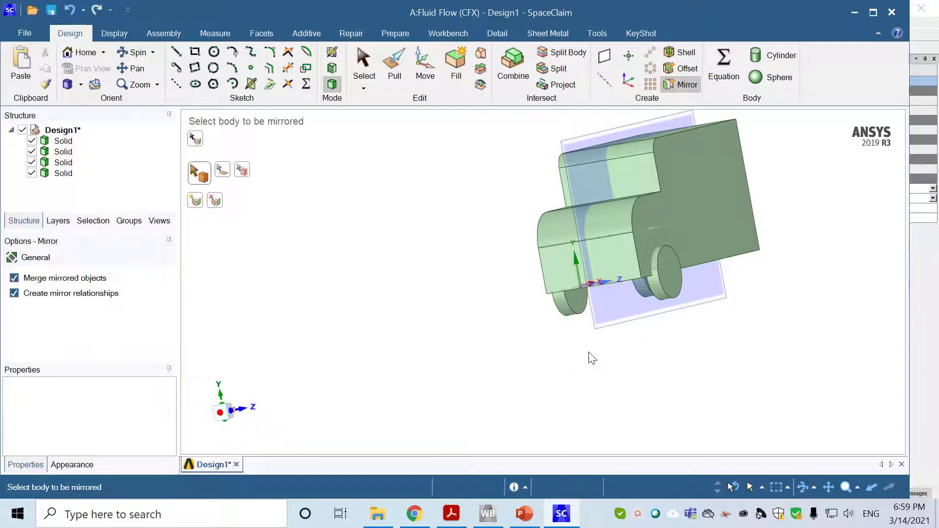
middle_click_drag(592, 358, 555, 352)
left_click(711, 292)
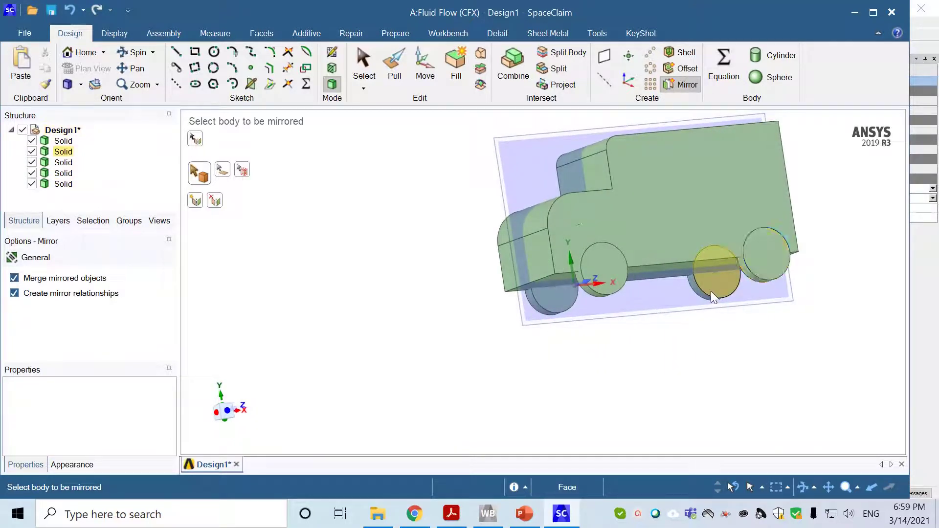
middle_click_drag(479, 341, 609, 363)
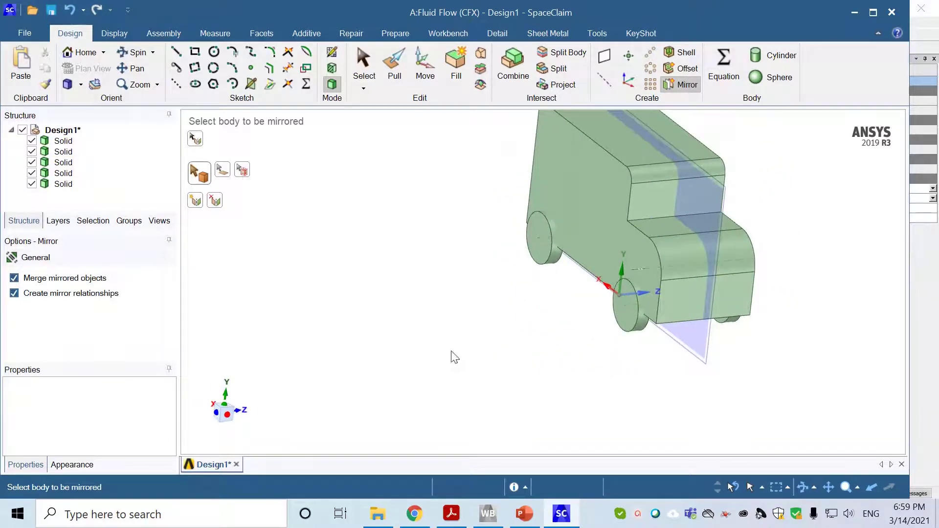
middle_click_drag(452, 357, 482, 342)
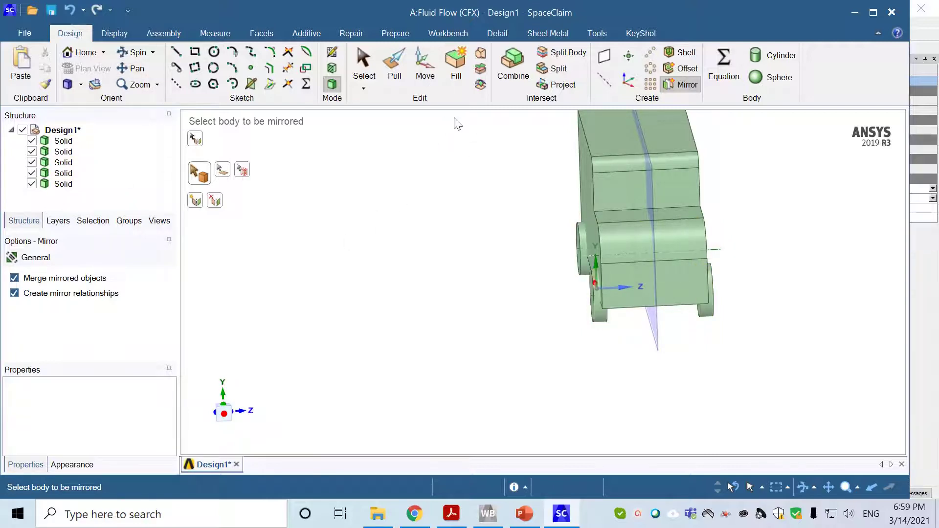
Step: Try to combine a rear wheel with another wheel, and cut it with the truck body as the cutter
left_click(524, 69)
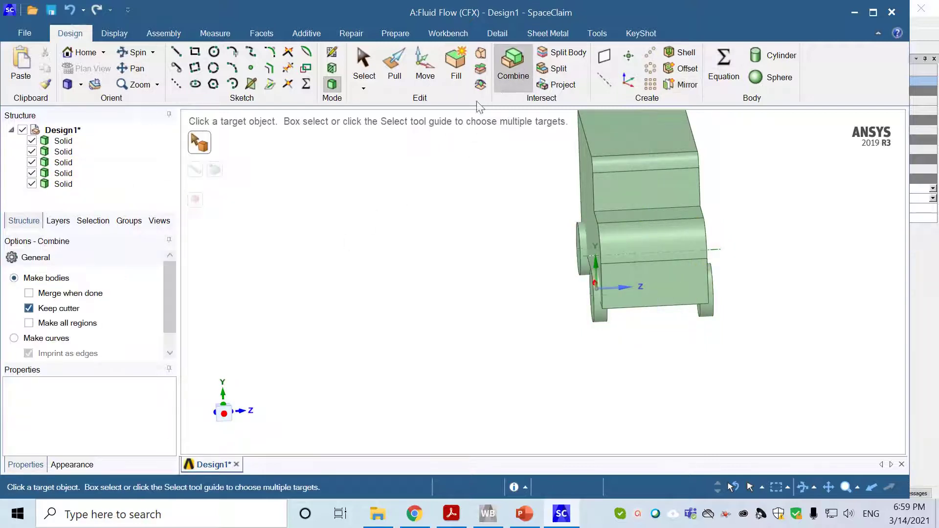
left_click(64, 184)
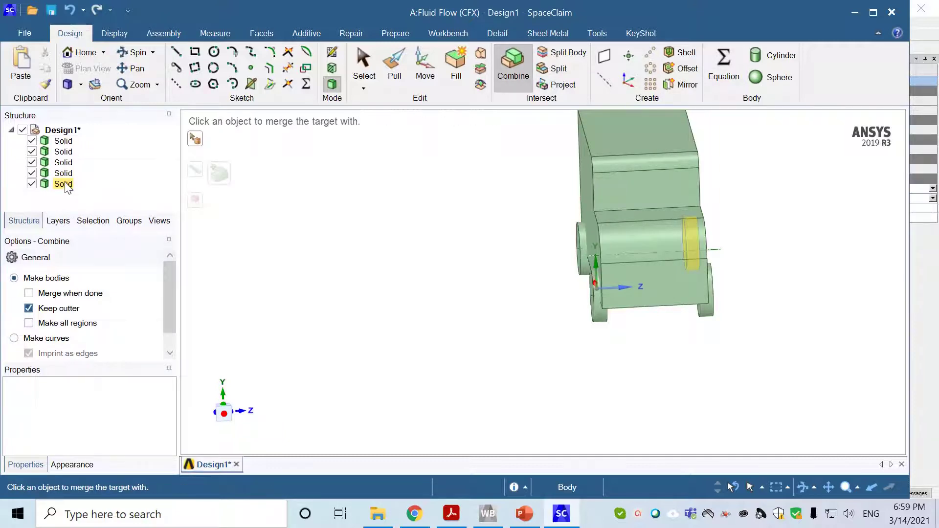
left_click(66, 184)
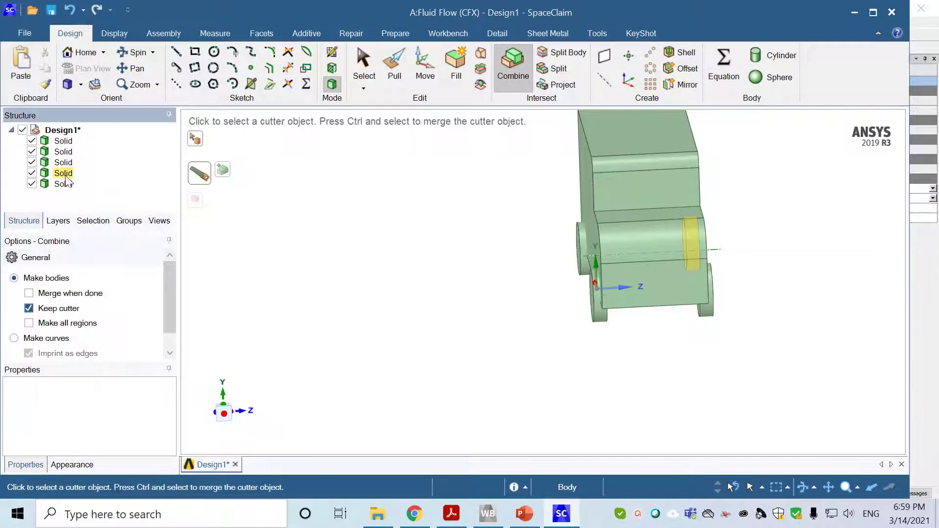
left_click(66, 174)
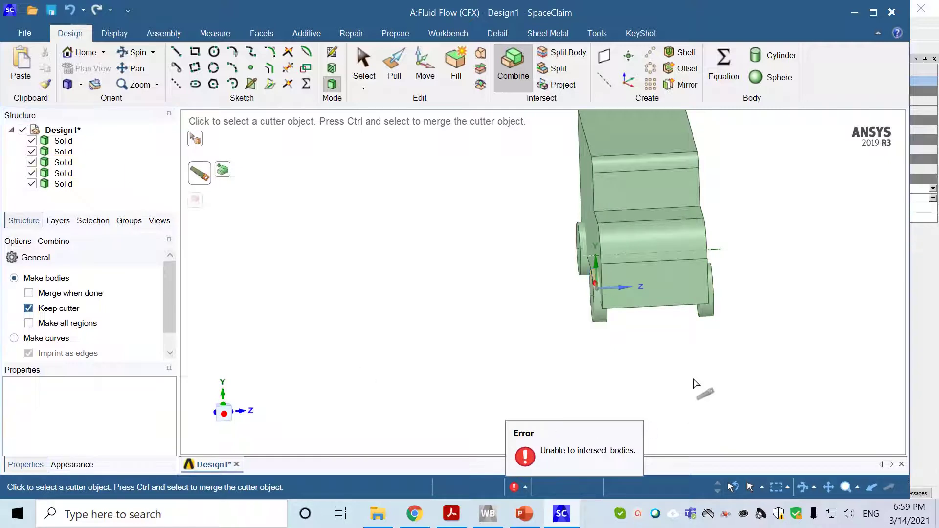
left_click(642, 219)
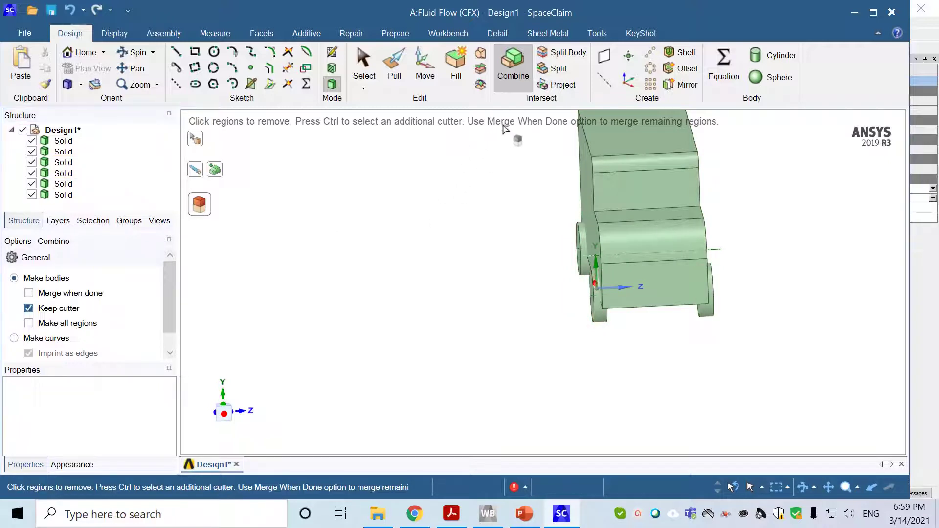
Step: Merge the wheels and the truck body into one single solid with Combine, and close the command
middle_click_drag(497, 288, 516, 348)
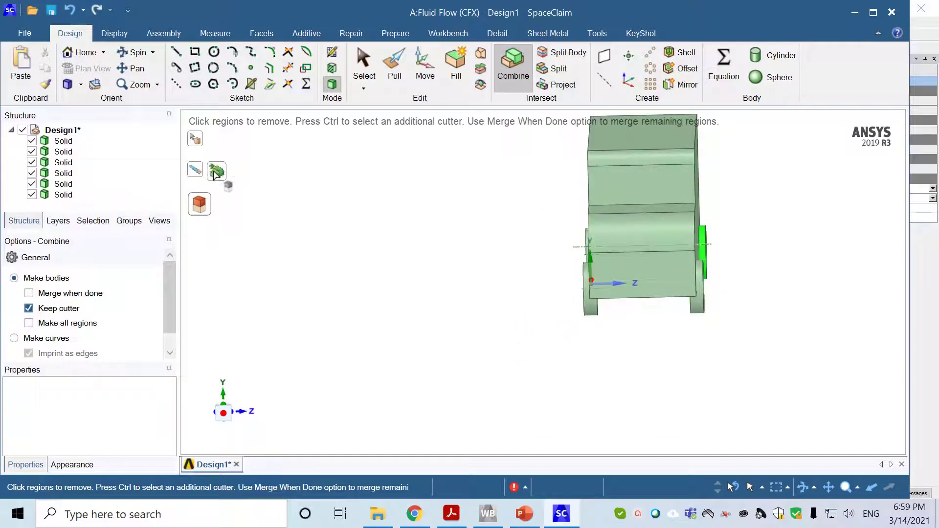
left_click(216, 172)
left_click(69, 153)
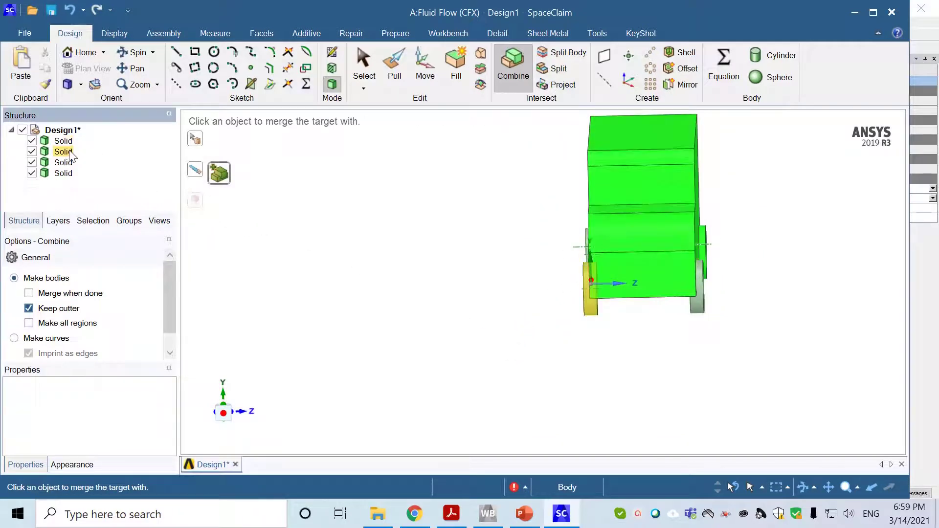
left_click(68, 153)
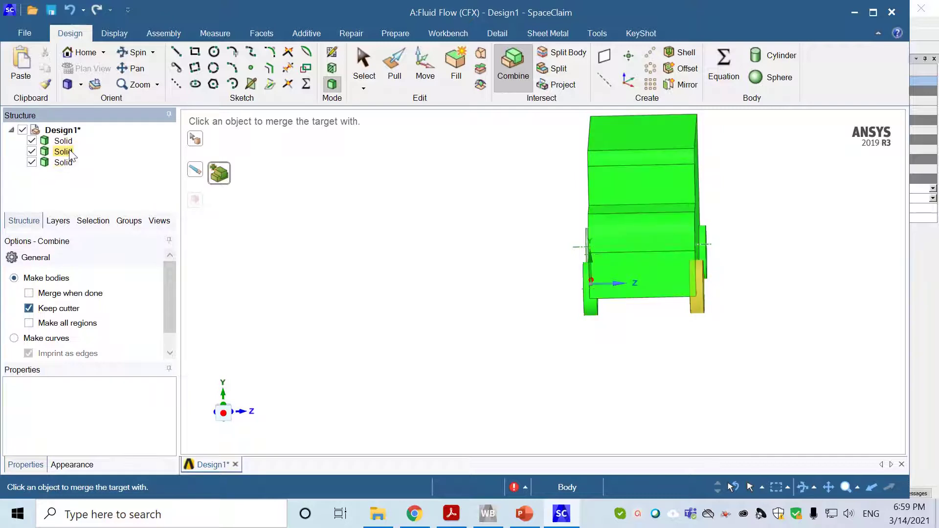
left_click(66, 162)
left_click(65, 152)
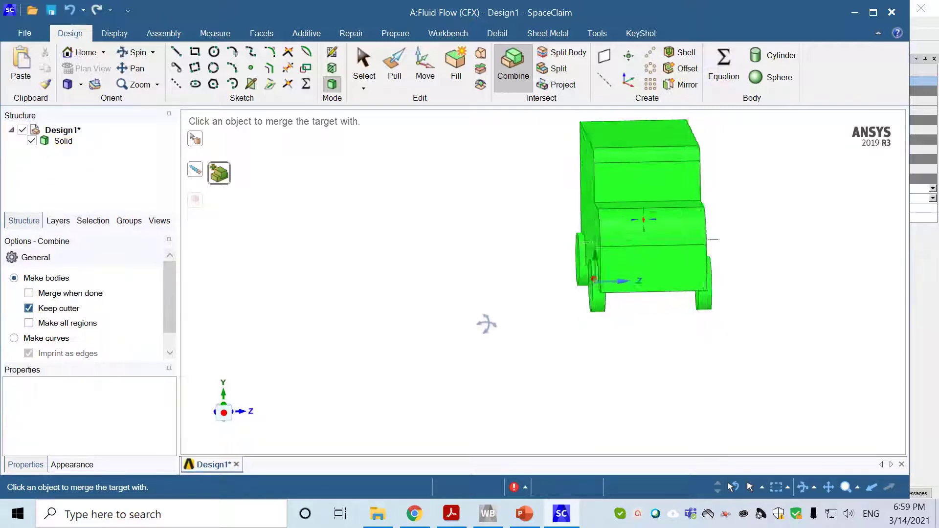
middle_click_drag(487, 324, 585, 327)
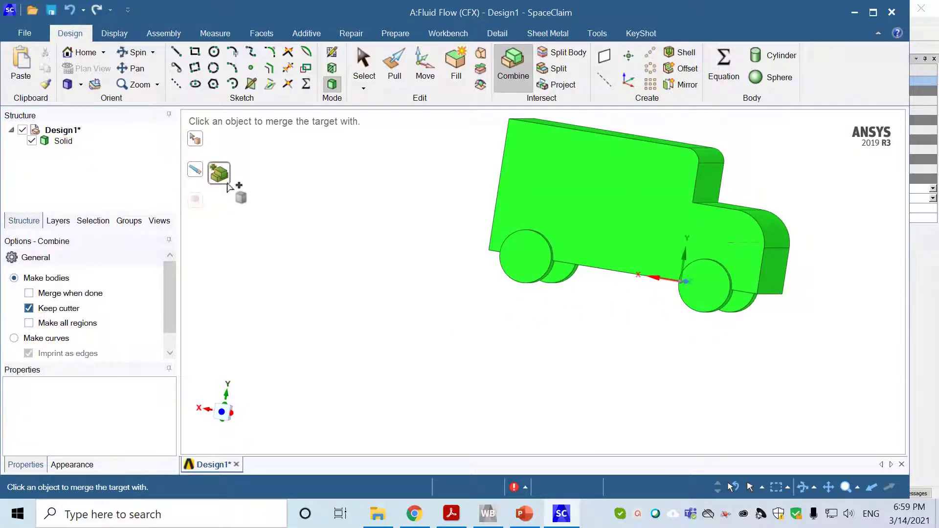
middle_click_drag(660, 349, 444, 341)
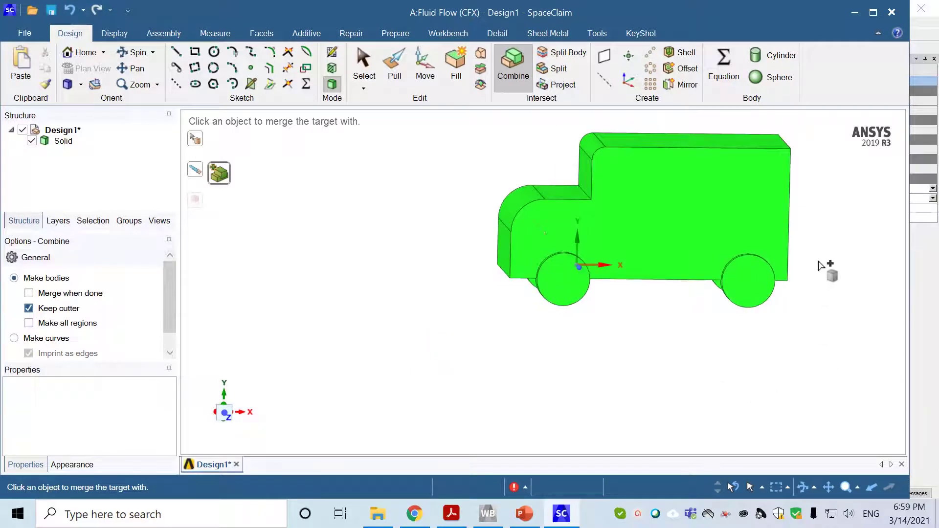
key("Escape")
middle_click_drag(656, 329, 506, 377, "ctrl")
scroll(684, 324, "up", 2)
scroll(686, 331, "down", 3)
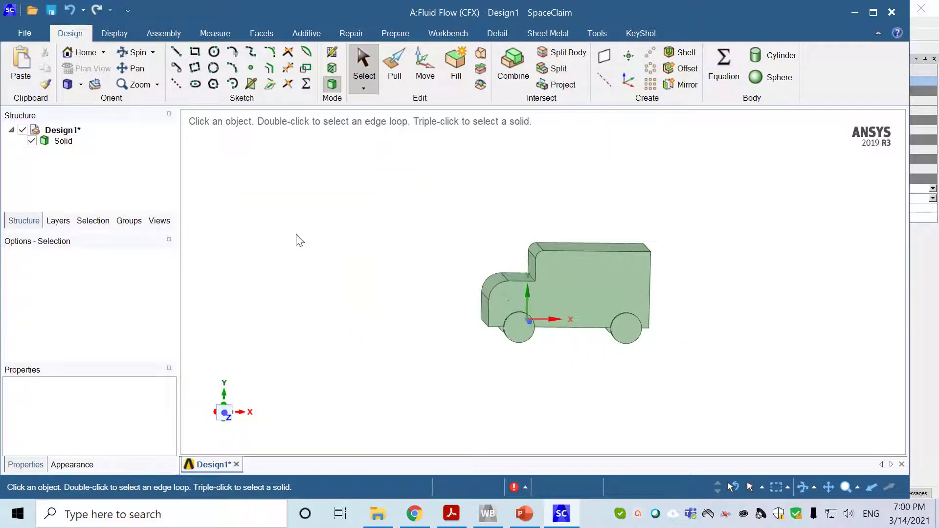
Step: Set up a box enclosure around the truck with a 25% default cushion and symmetric dimensions turned off
left_click(398, 32)
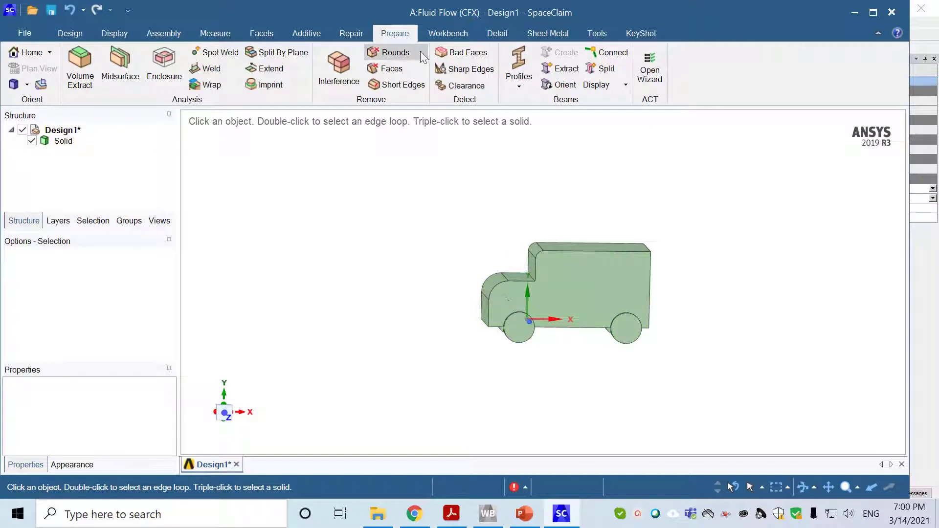
left_click(165, 65)
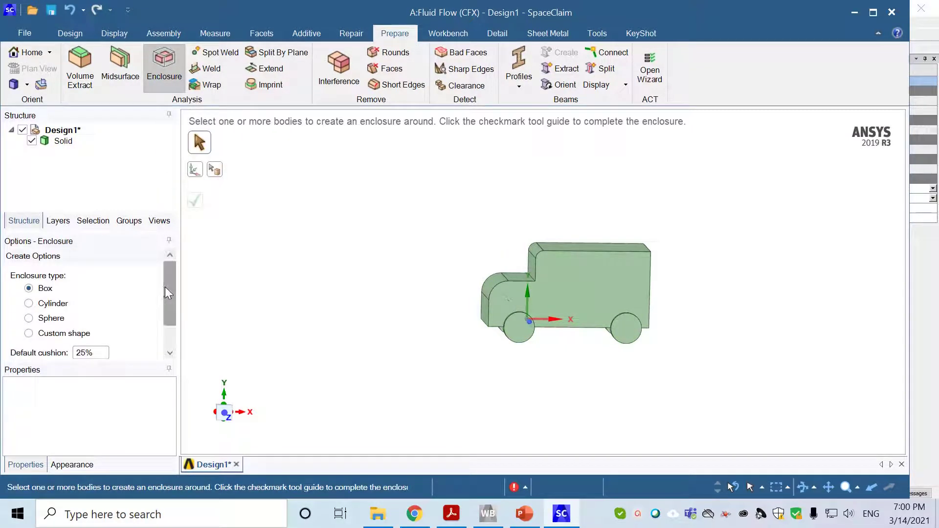
left_click_drag(167, 288, 170, 322)
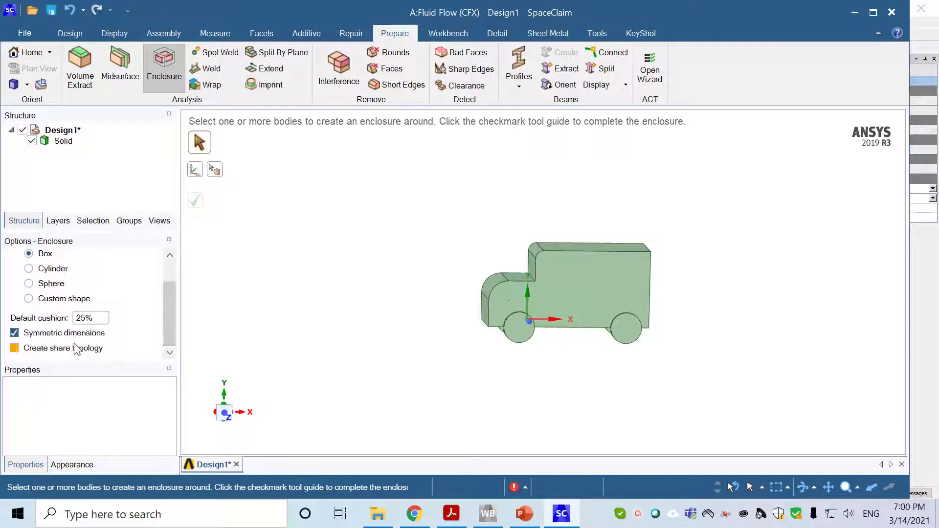
left_click(569, 284)
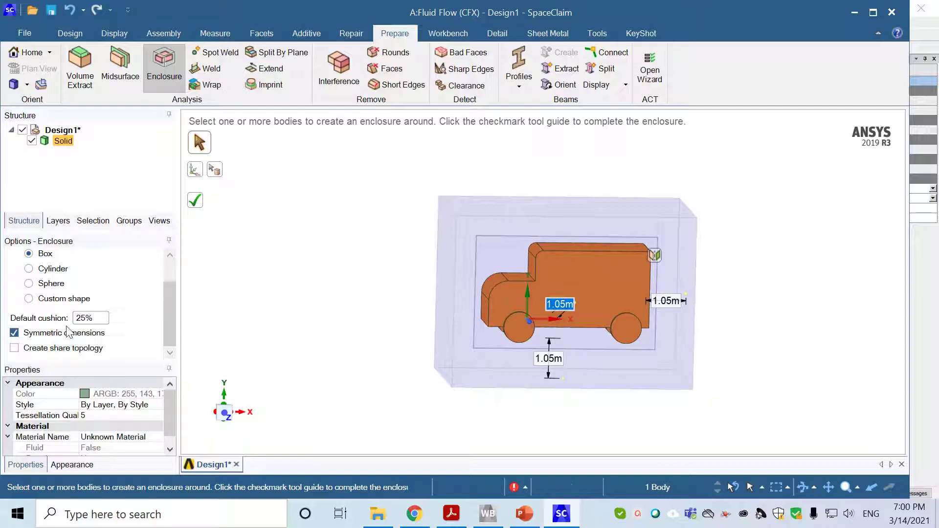
left_click(14, 333)
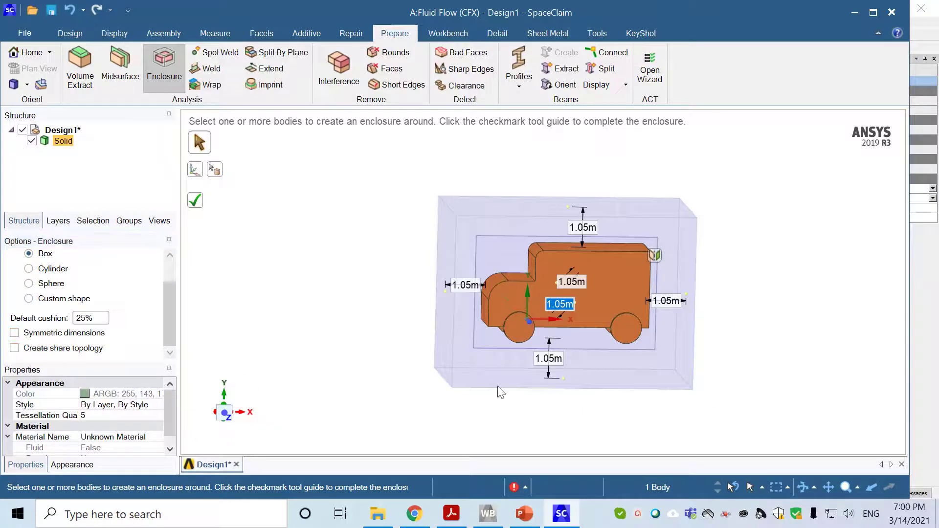
Step: Set the enclosure distances in front of and behind the truck to 3 m each
left_click(463, 288)
type("3")
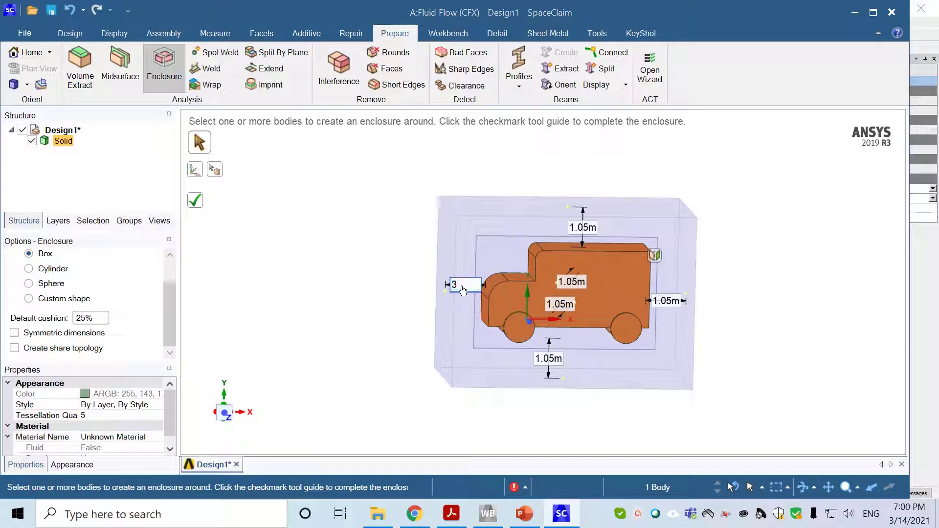
key("Tab")
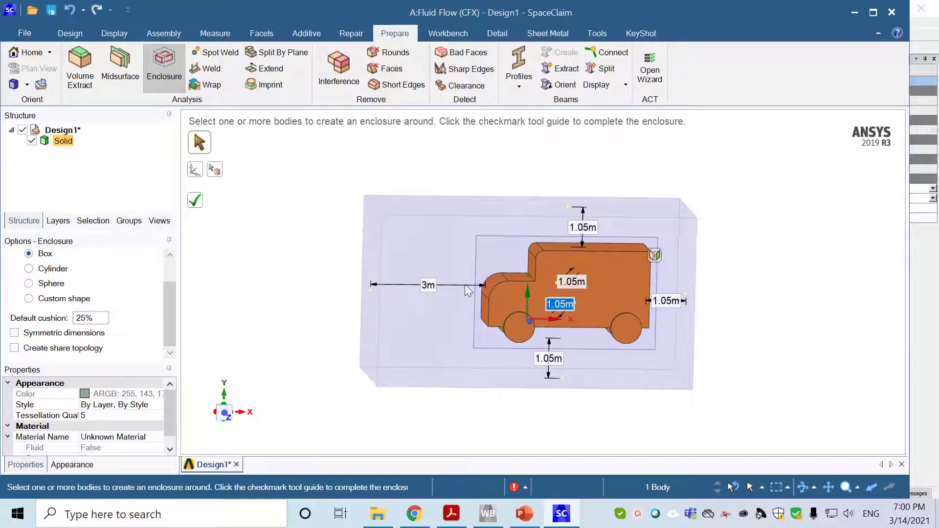
left_click(667, 307)
type("3")
key("Tab")
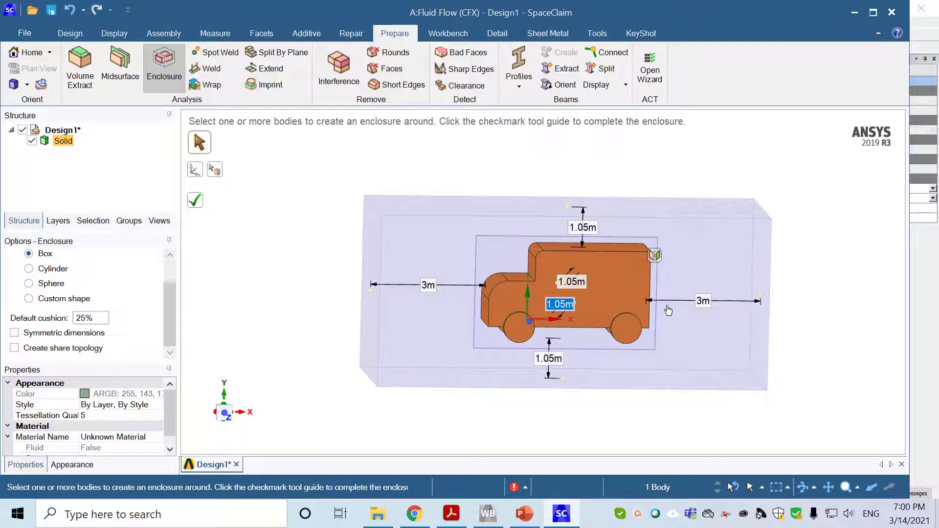
Step: Set the enclosure distance above the truck to 1.5 m and the distance below the wheels to 0
left_click(583, 228)
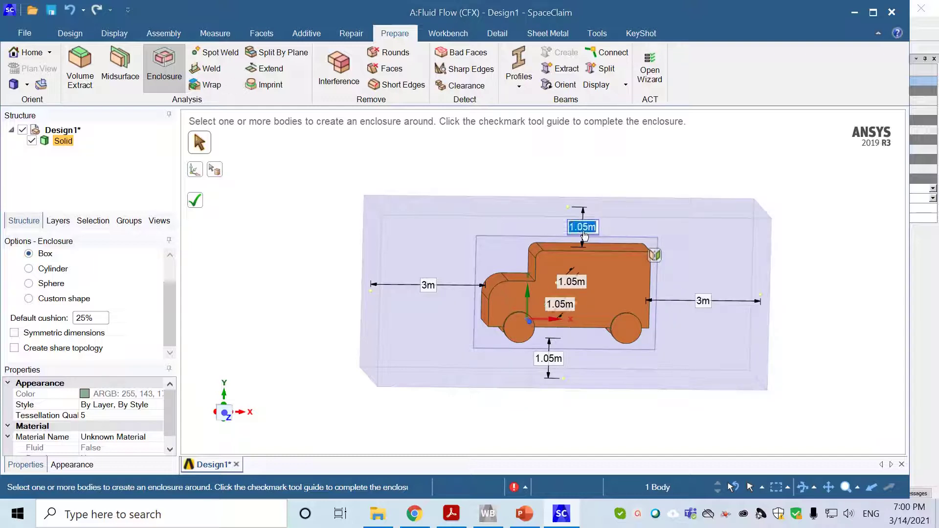
type("1.")
key("Tab")
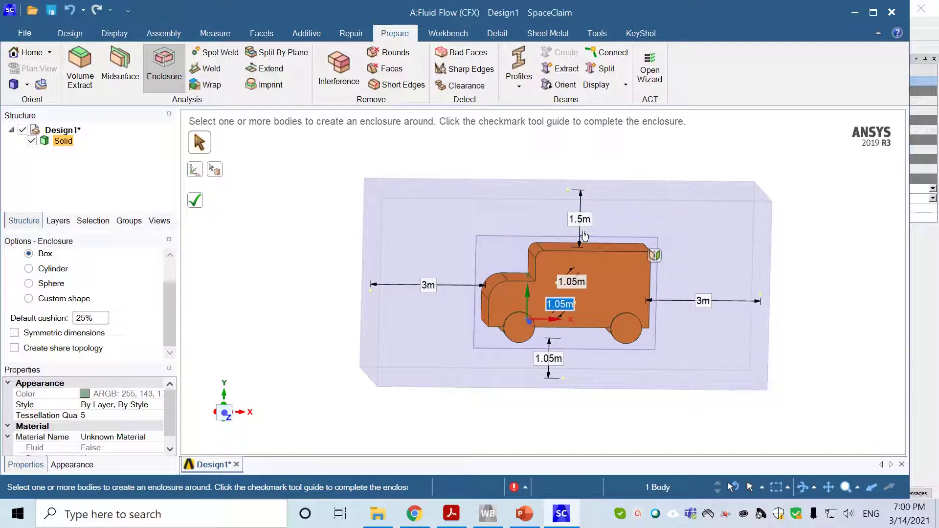
left_click(549, 360)
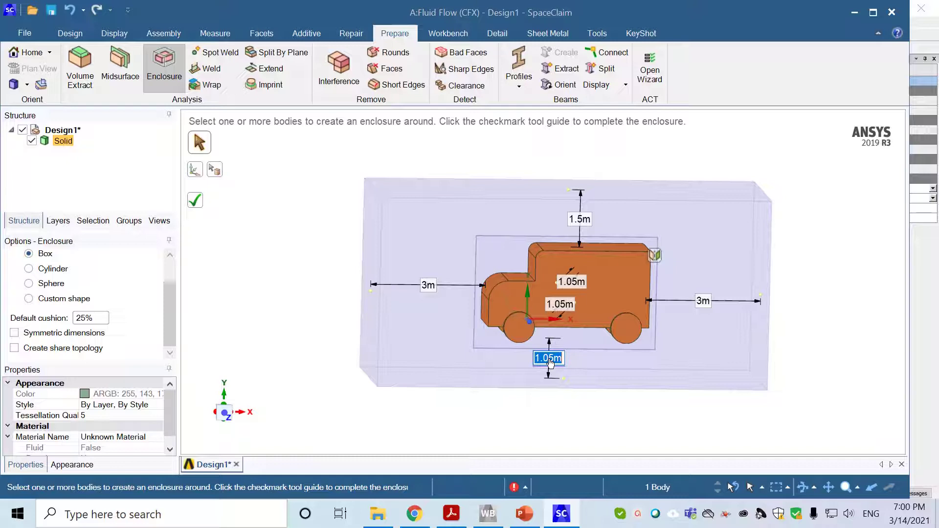
type("0")
type(".")
type("00000")
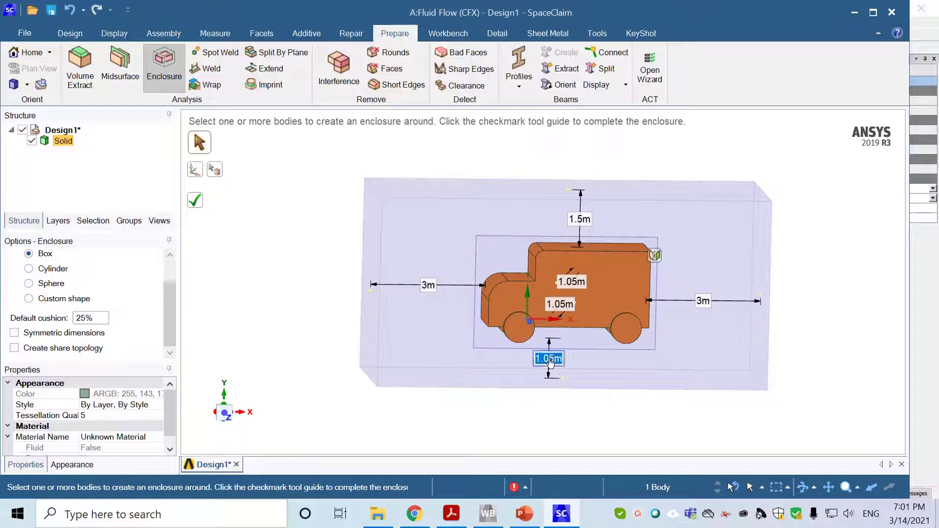
key("Tab")
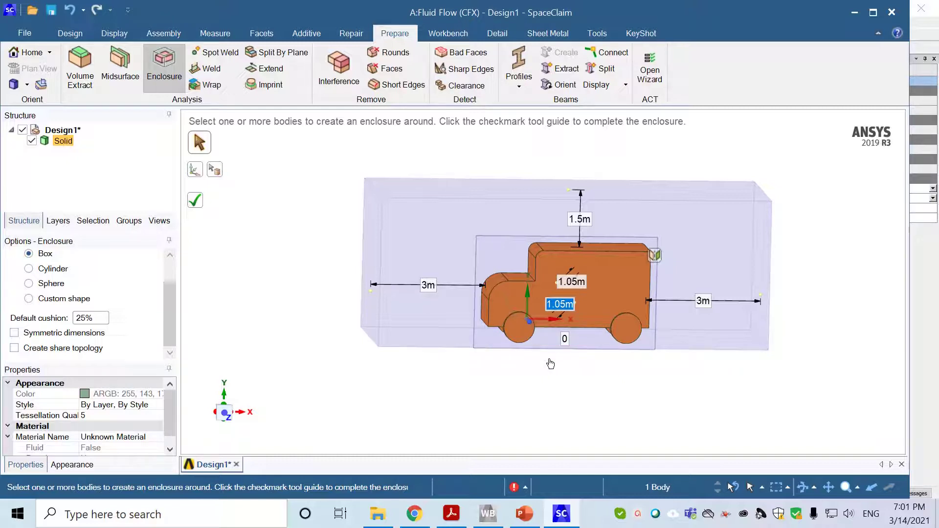
Step: Set both lateral enclosure distances to 1 m, try to create the enclosure, and check the status history
type("1")
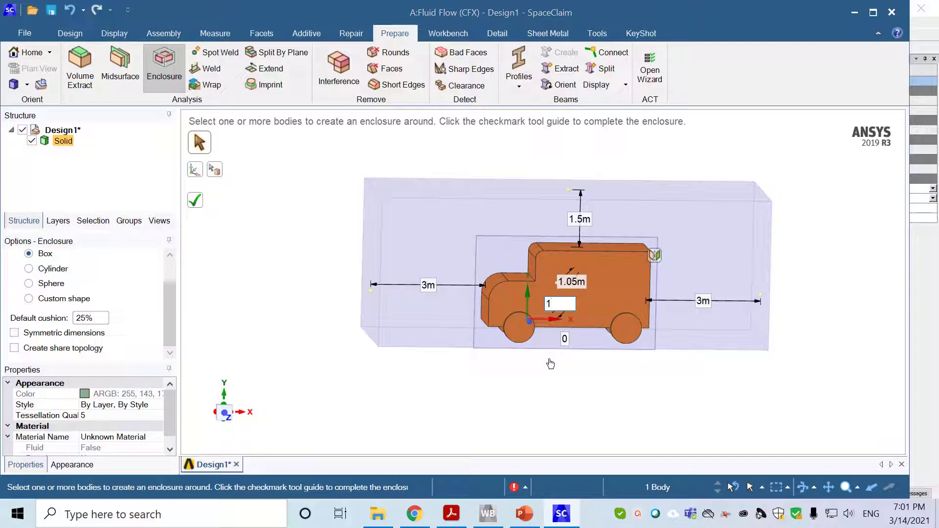
key("Return")
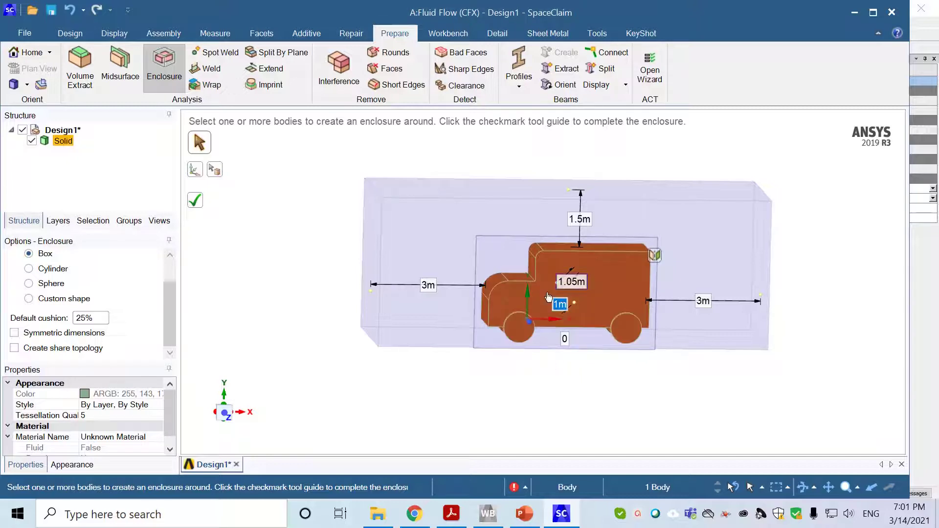
left_click(575, 284)
type("1")
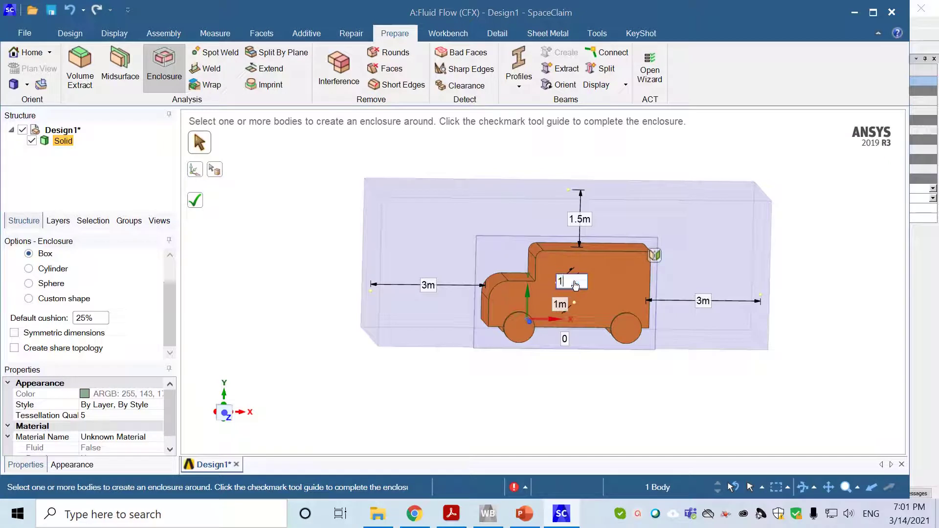
key("Return")
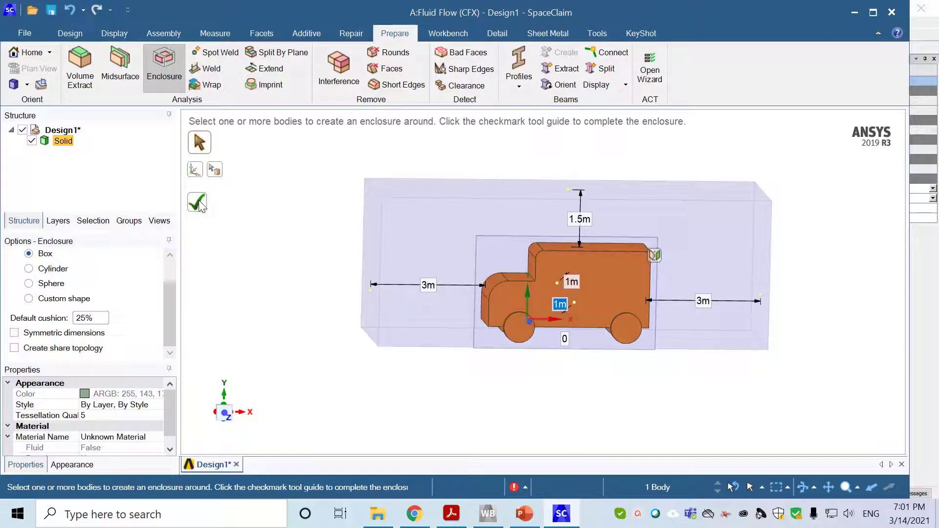
left_click(199, 202)
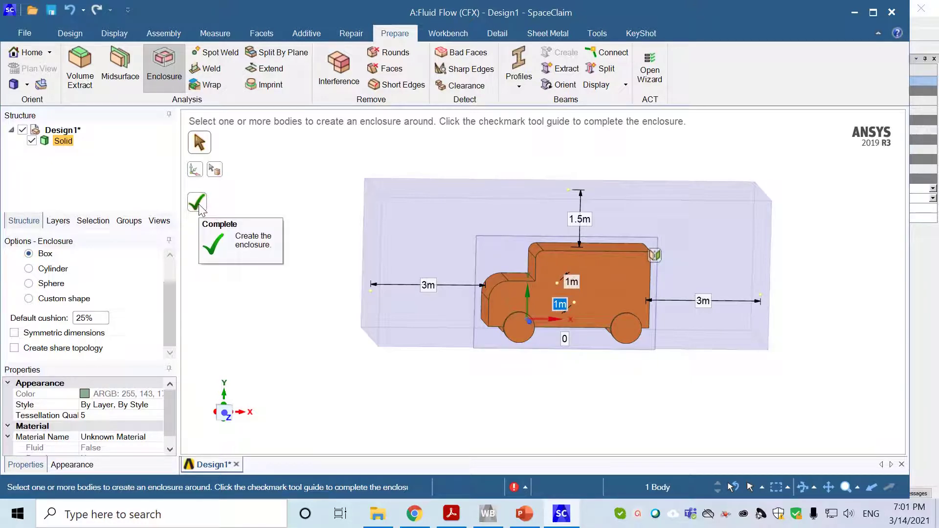
left_click(522, 485)
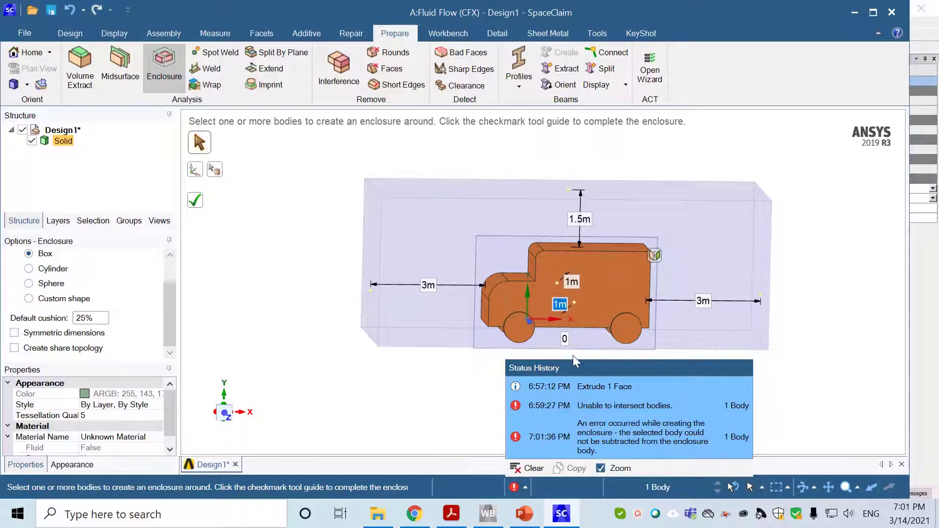
Step: Set the enclosure distance below the wheels to 0.00005 m
left_click(564, 341)
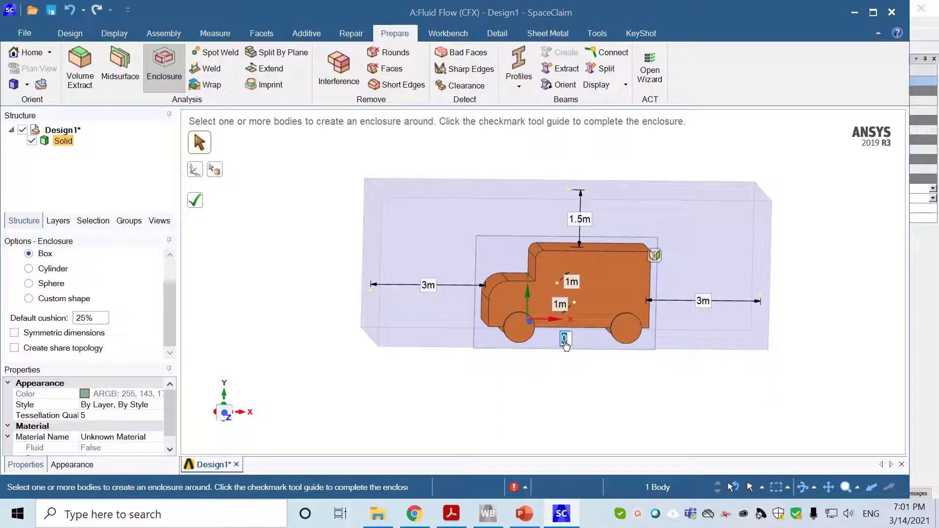
type("0.00005")
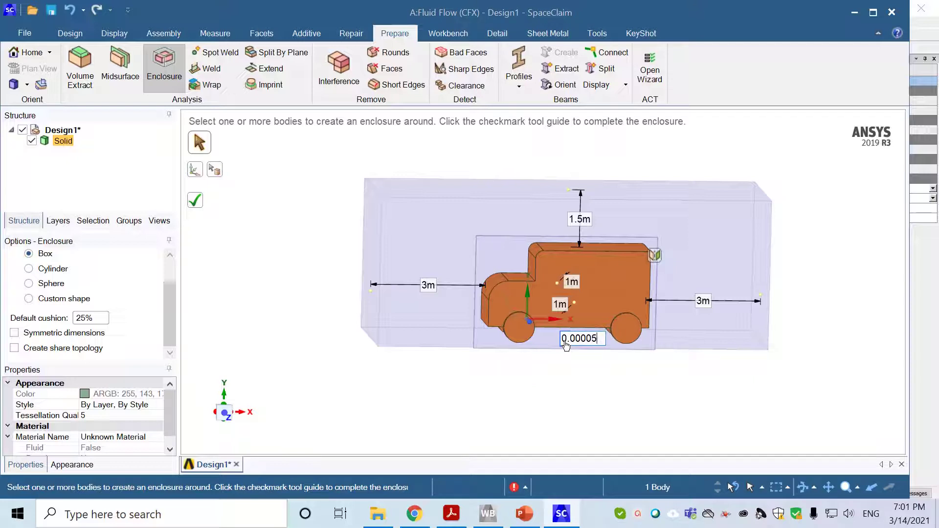
key("Tab")
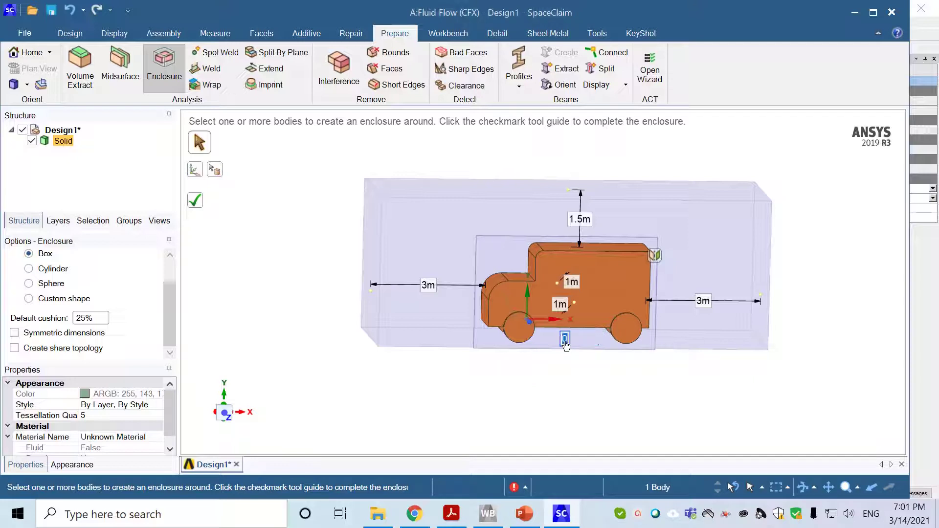
key("Escape")
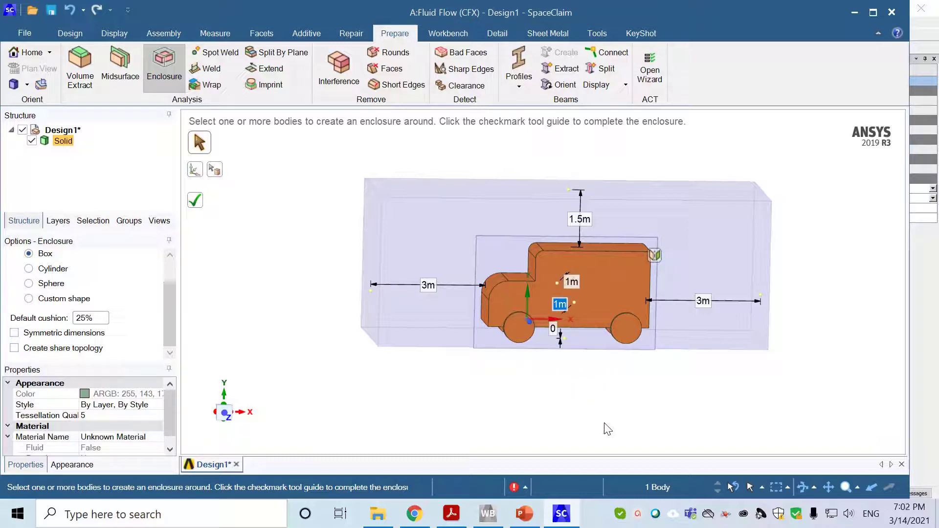
Step: Create the box enclosure around the truck with the set distances and check the status history
left_click(197, 203)
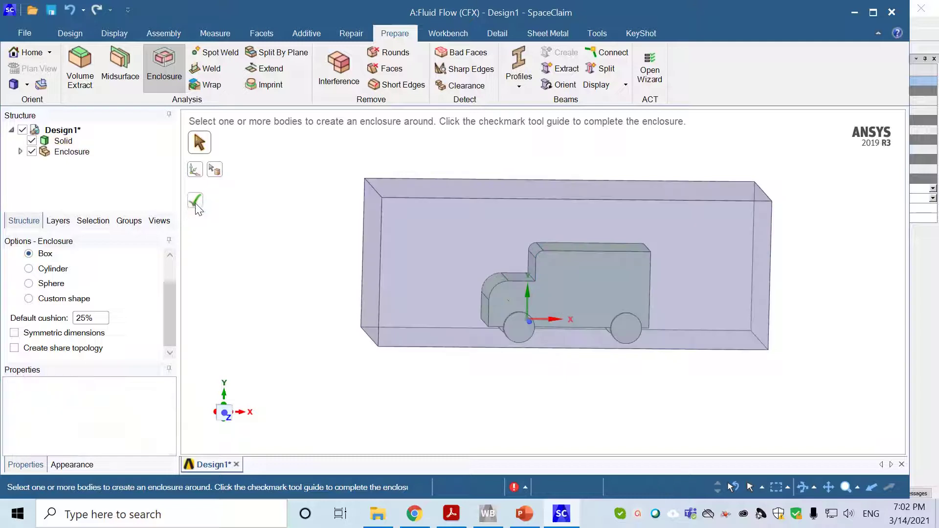
left_click(523, 488)
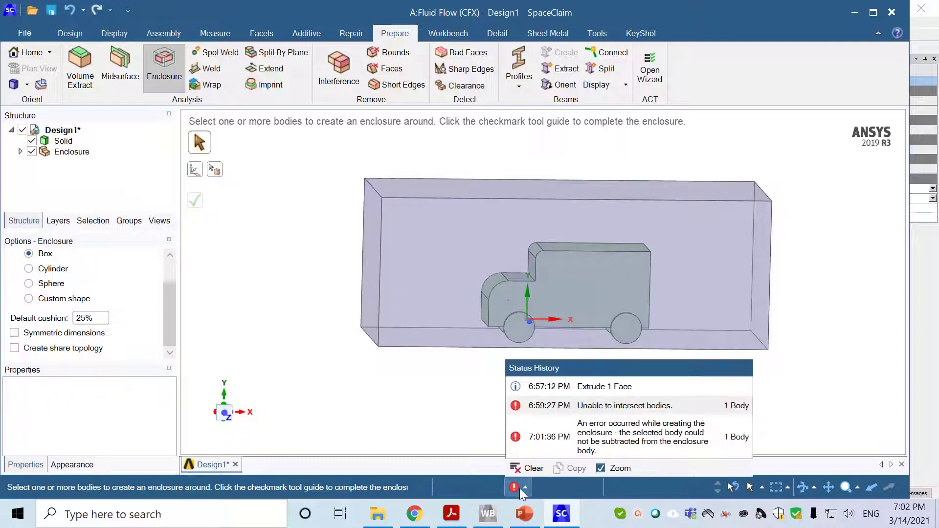
left_click(343, 398)
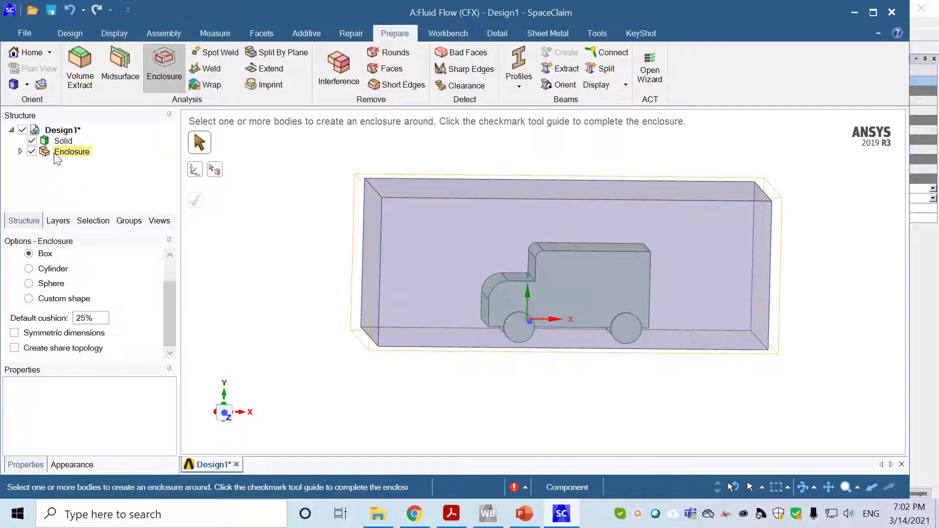
mouse_move(318, 274)
middle_mouse_down()
mouse_move(363, 289)
mouse_move(327, 286)
middle_mouse_up()
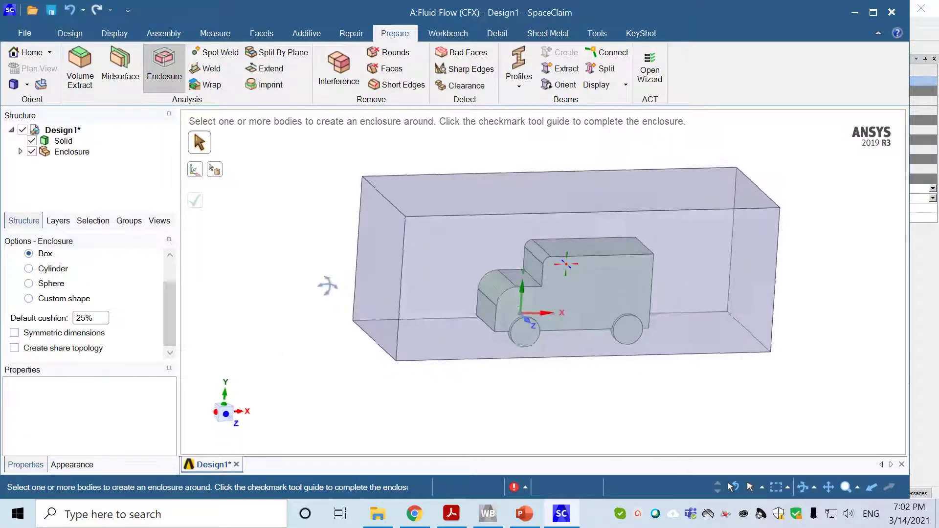
Step: Suppress the truck solid for physics and exit the Enclosure tool
right_click(72, 142)
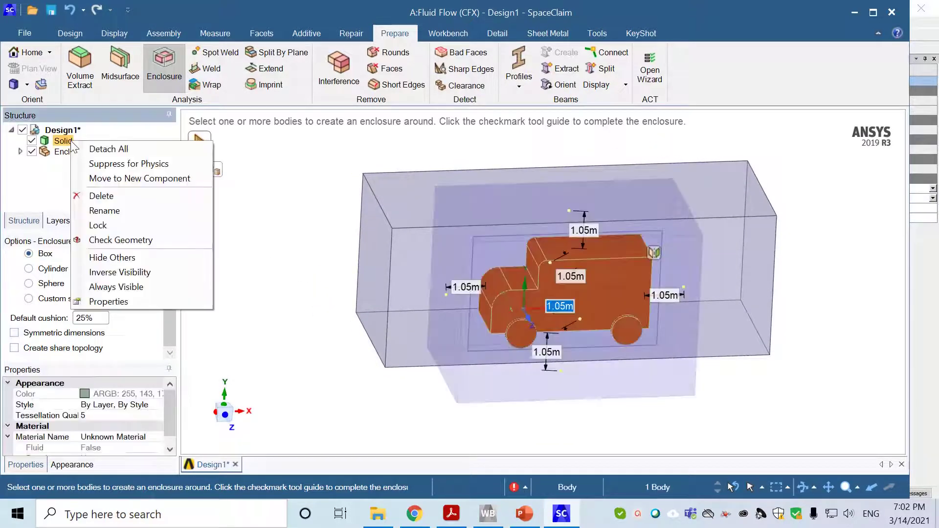
left_click(104, 165)
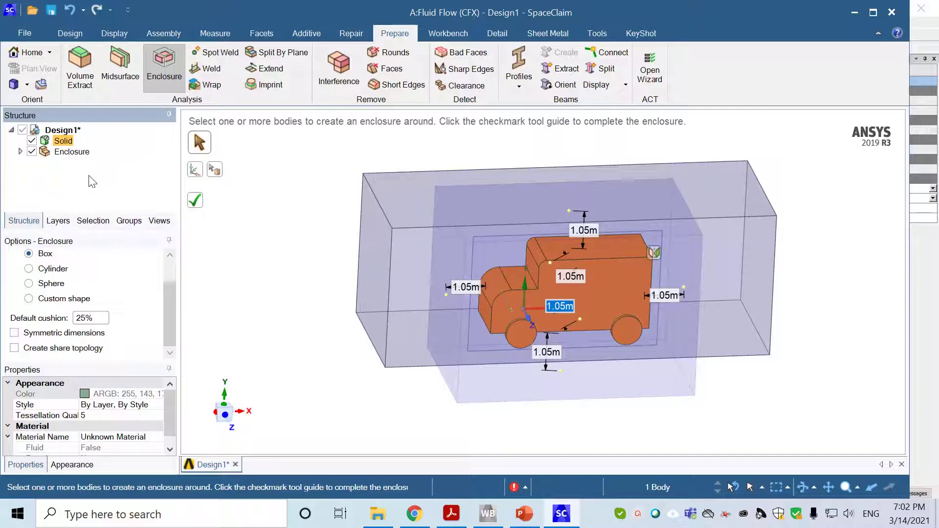
left_click(69, 33)
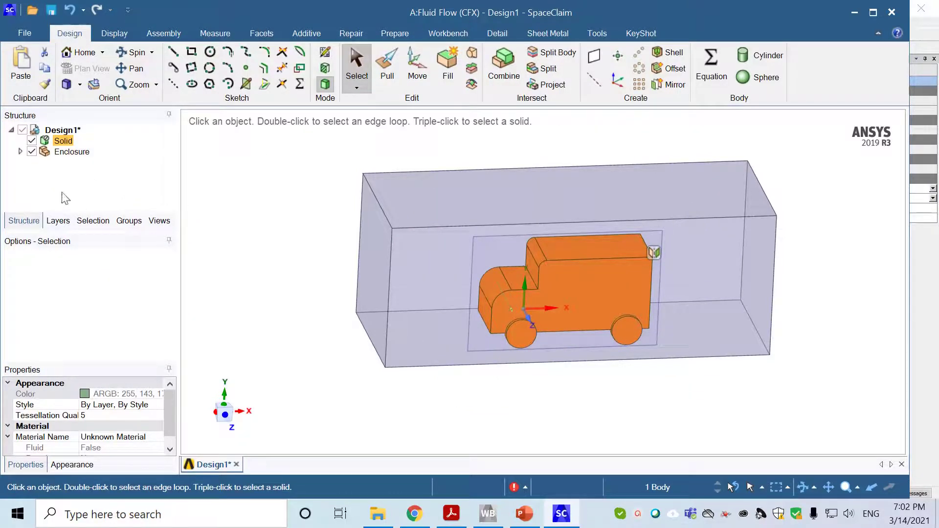
left_click(68, 180)
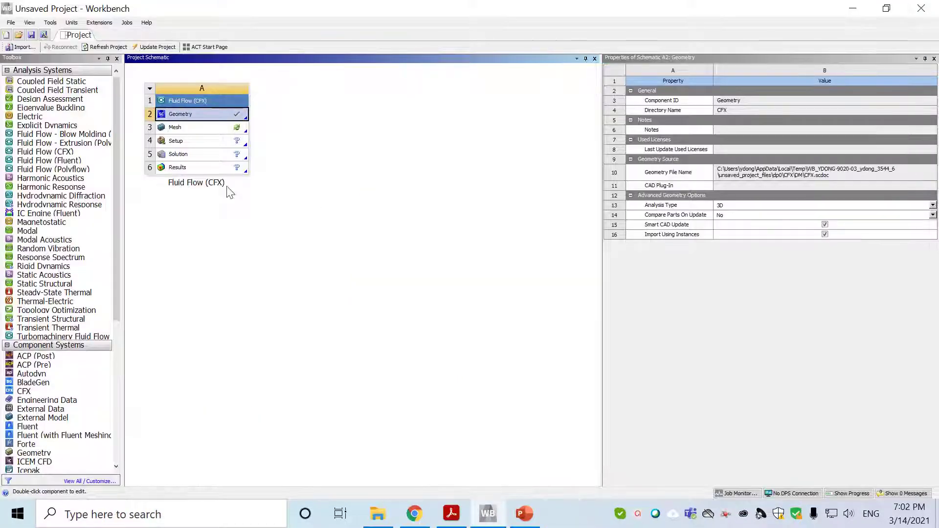
Step: Switch to Workbench and open the Mesh cell of the Fluid Flow (CFX) system for editing
left_click(220, 131)
right_click(220, 132)
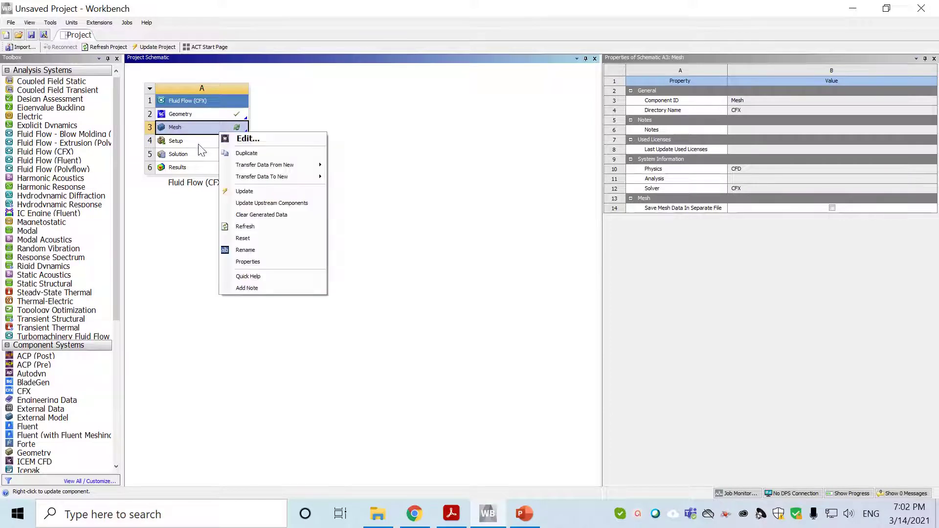
left_click(203, 113)
left_click(206, 128)
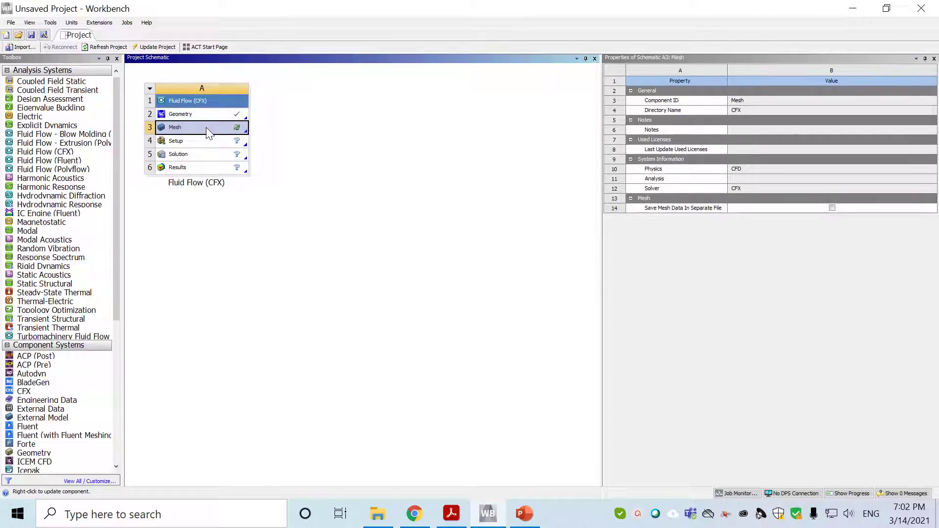
double_click(207, 128)
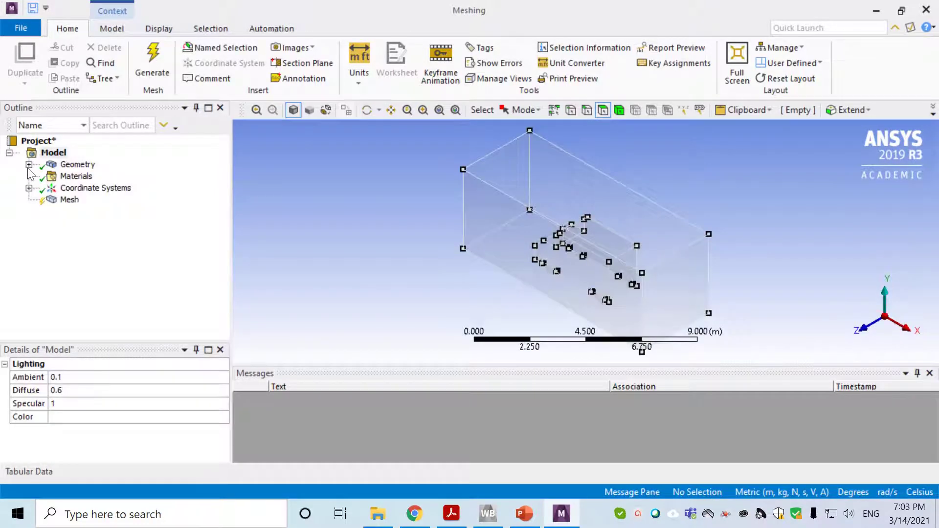
Step: Set the Fluid/Solid property of the Enclosure body to Fluid
left_click(29, 165)
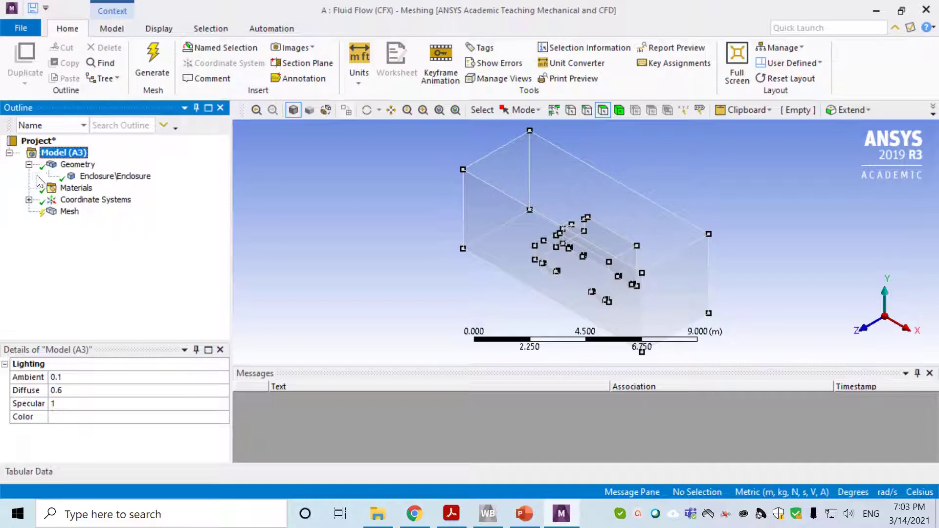
left_click(115, 176)
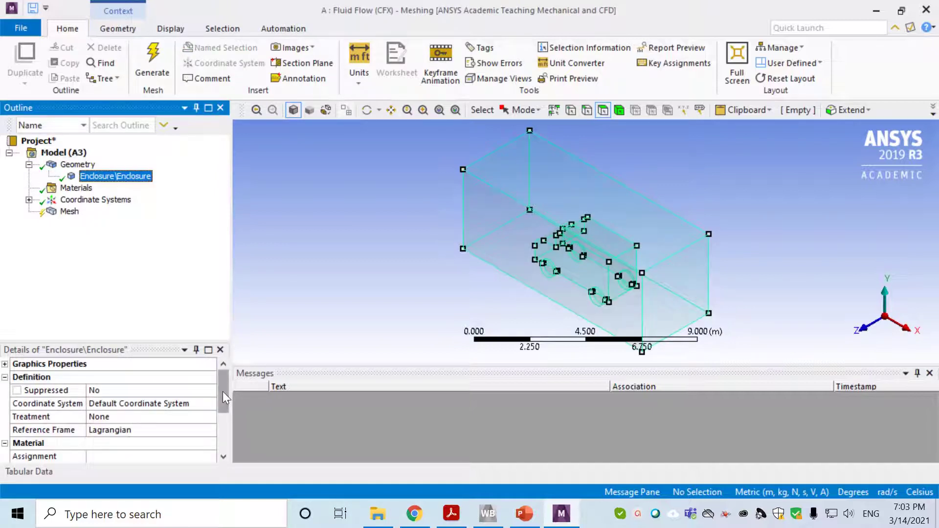
left_click_drag(222, 391, 226, 417)
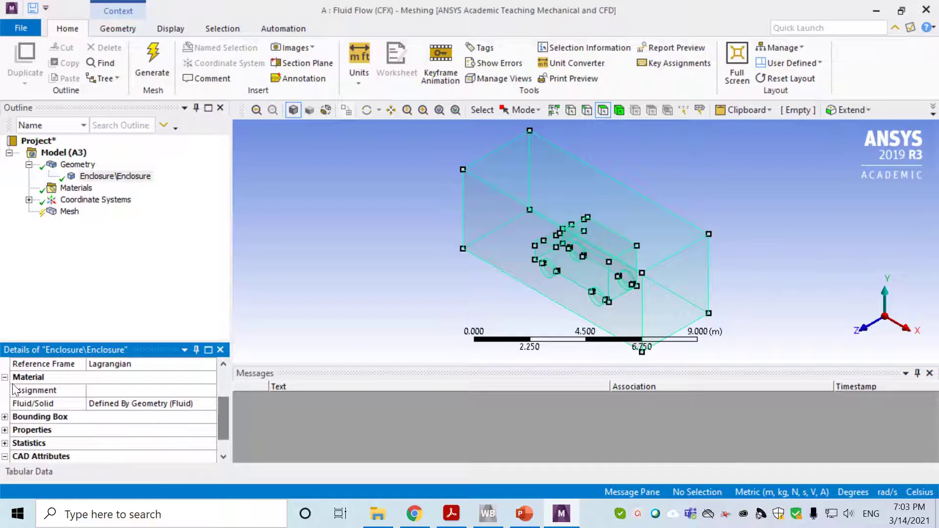
left_click(114, 404)
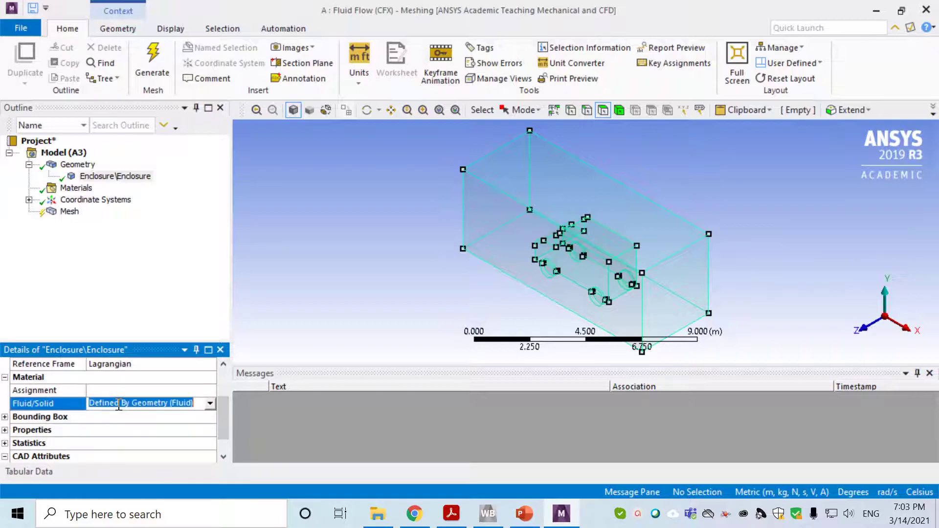
left_click(213, 403)
left_click(113, 424)
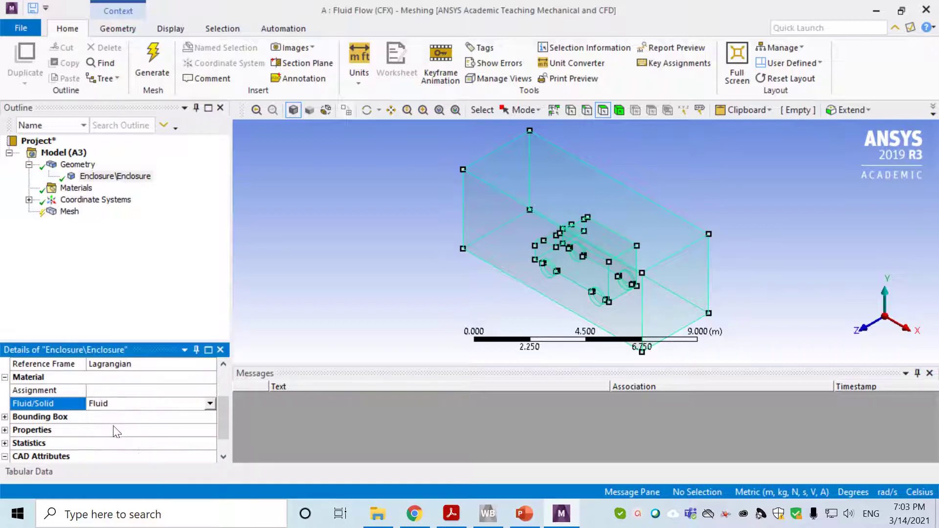
Step: Generate the mesh with the default CFX settings and inspect it from below and from the side
left_click(129, 294)
left_click(69, 211)
right_click(72, 215)
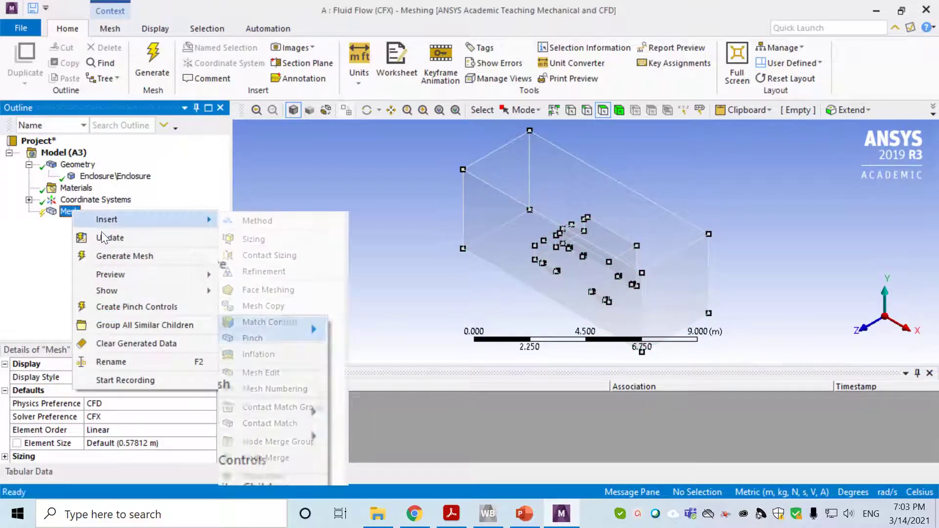
left_click(119, 257)
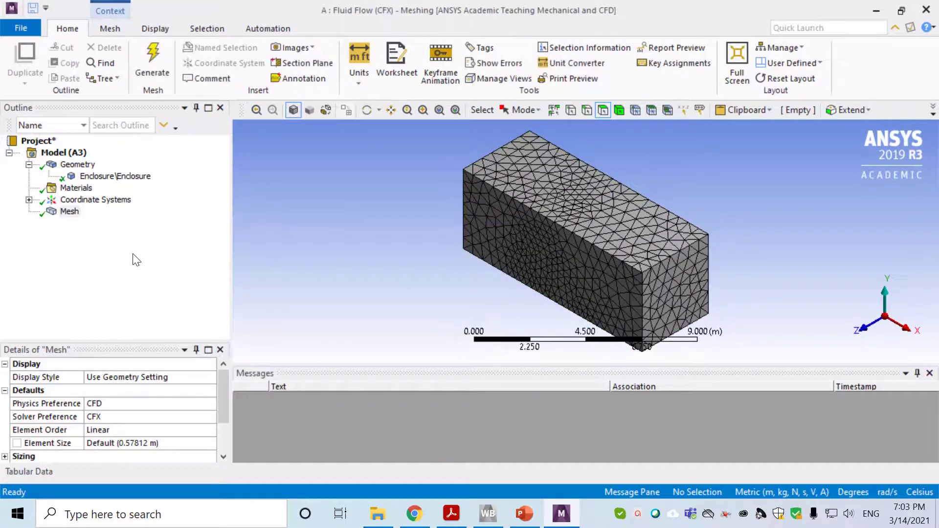
middle_click_drag(427, 290, 522, 206)
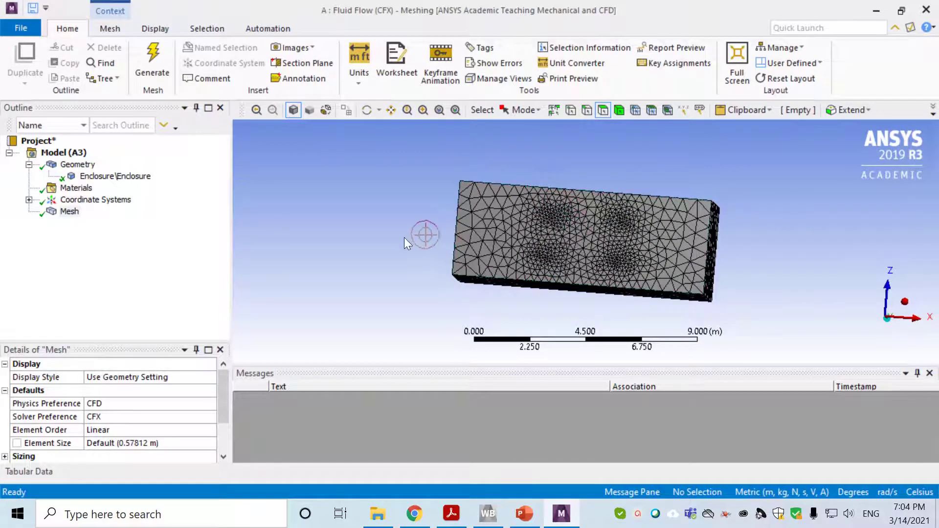
middle_click_drag(415, 178, 378, 258)
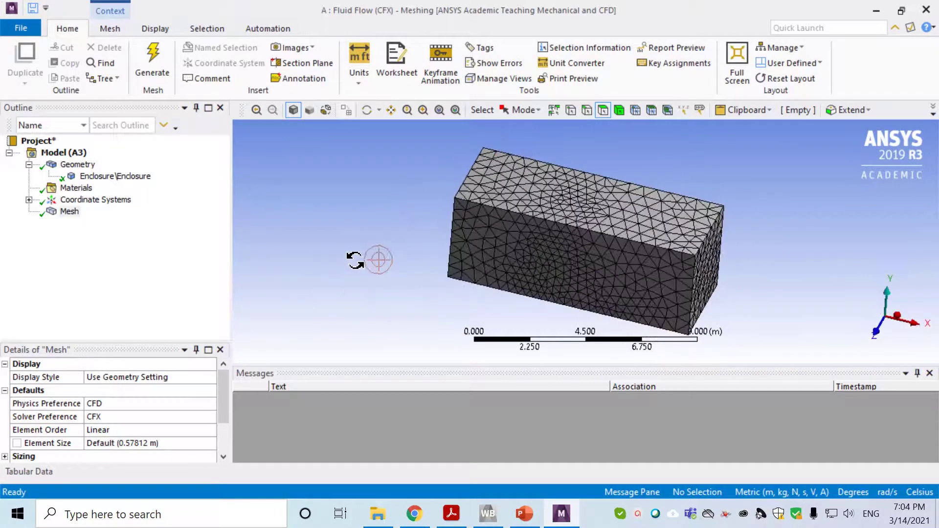
Step: Close the Meshing application and update the Mesh cell in Workbench
left_click(928, 12)
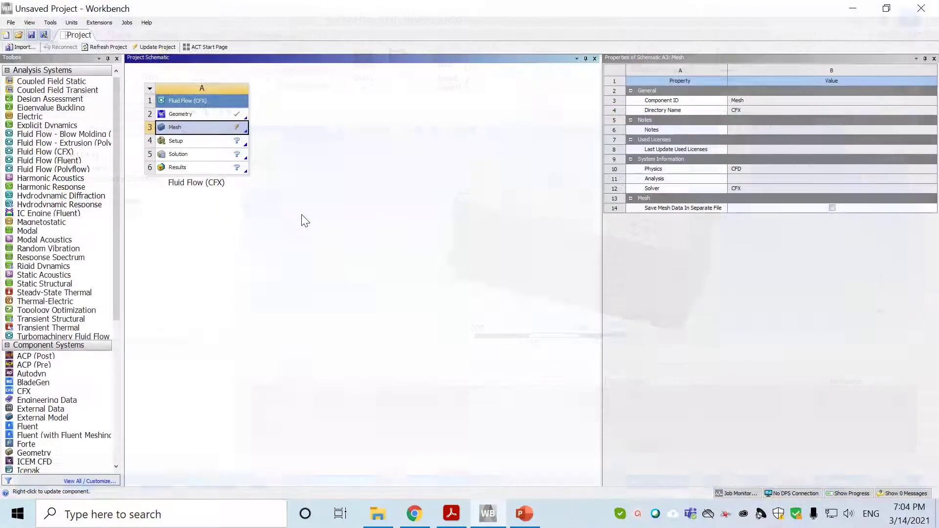
right_click(193, 128)
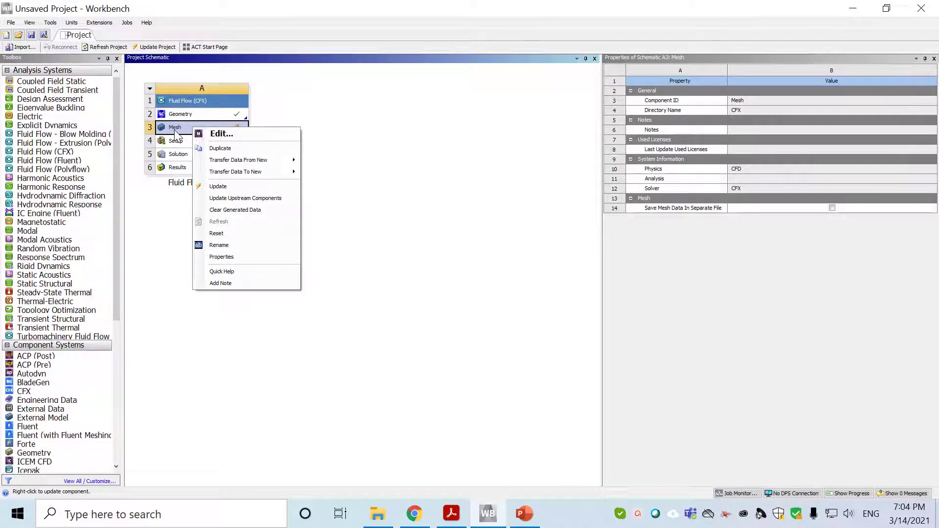
left_click(236, 187)
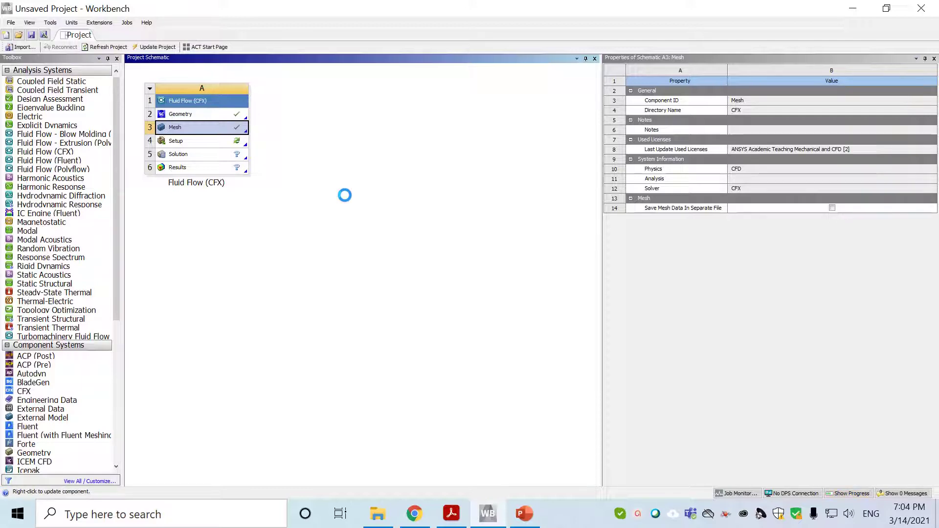
Step: Open the Setup cell in CFX-Pre and set the analysis type of Flow Analysis 1 to Steady State
left_click(180, 145)
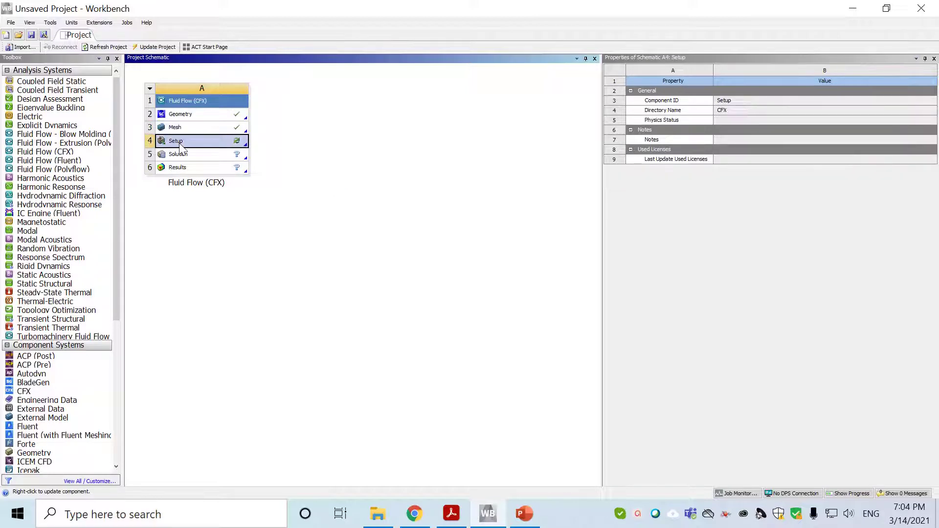
double_click(180, 145)
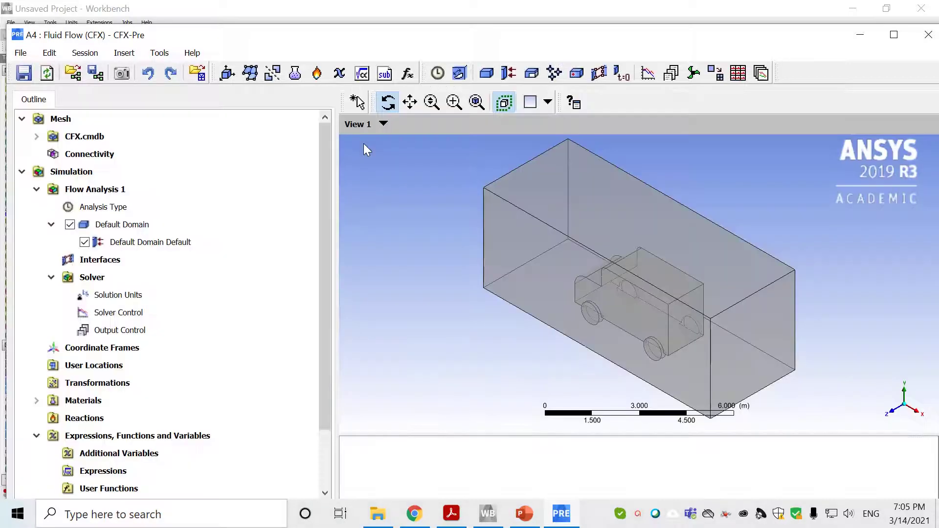
left_click(98, 209)
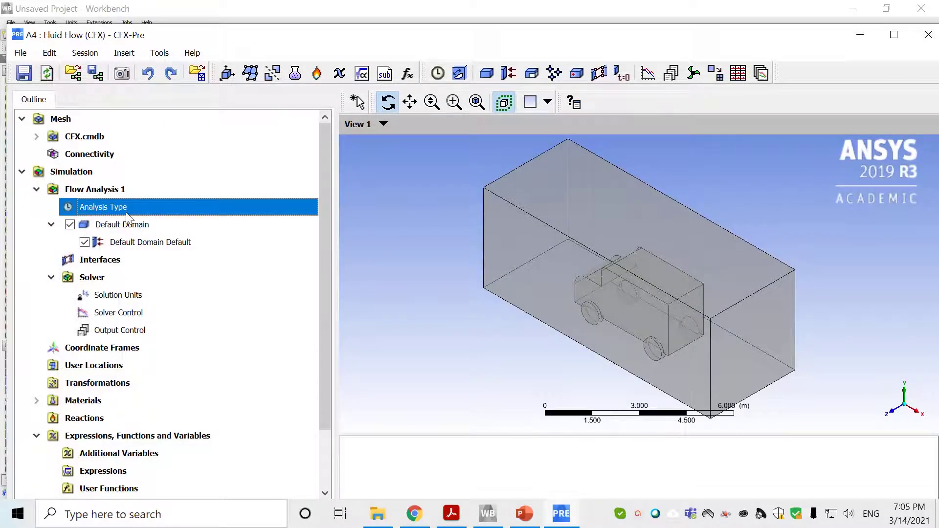
double_click(122, 209)
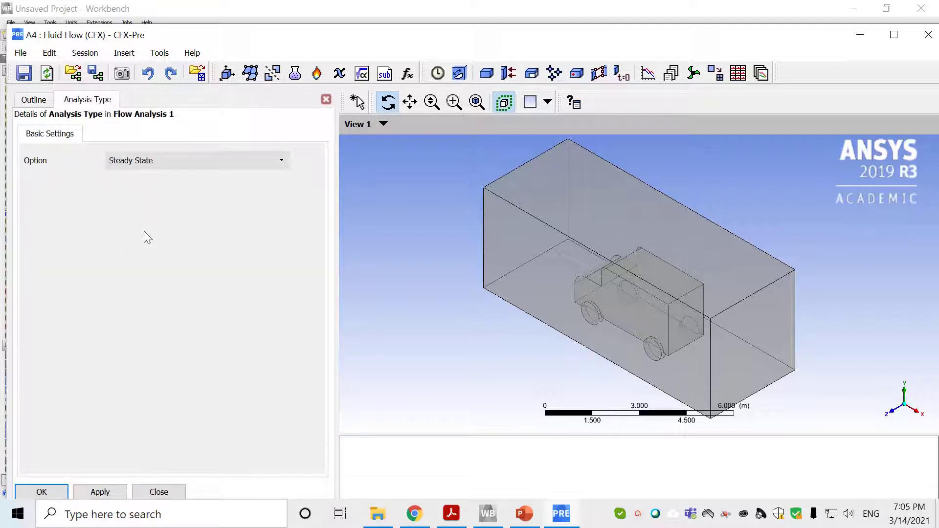
left_click(146, 161)
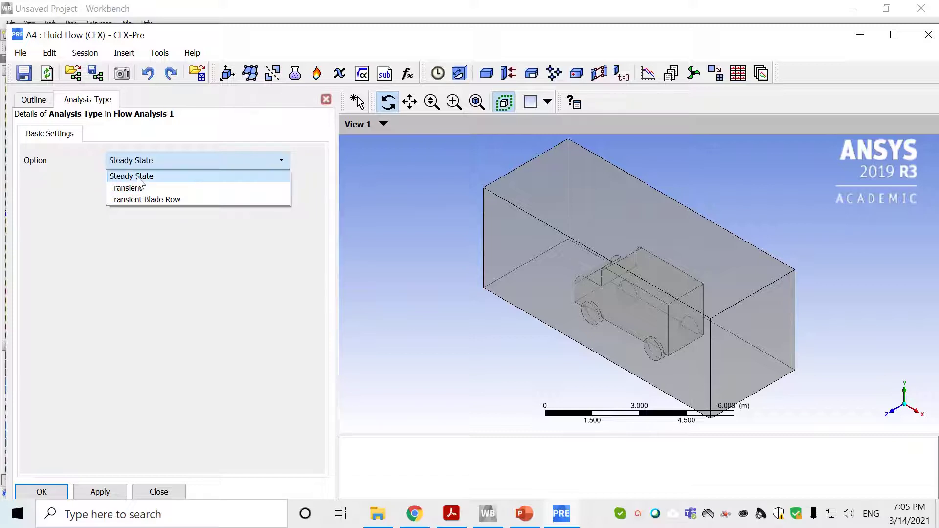
left_click(138, 179)
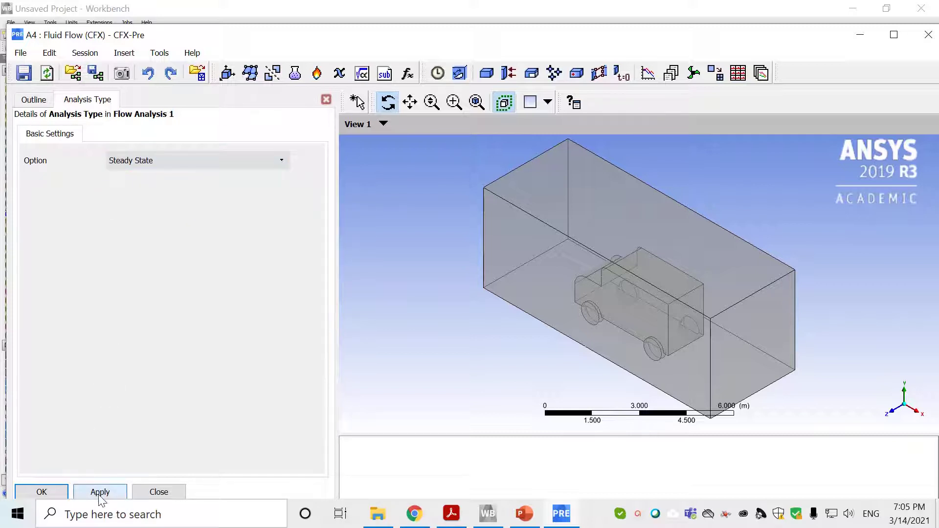
left_click(43, 492)
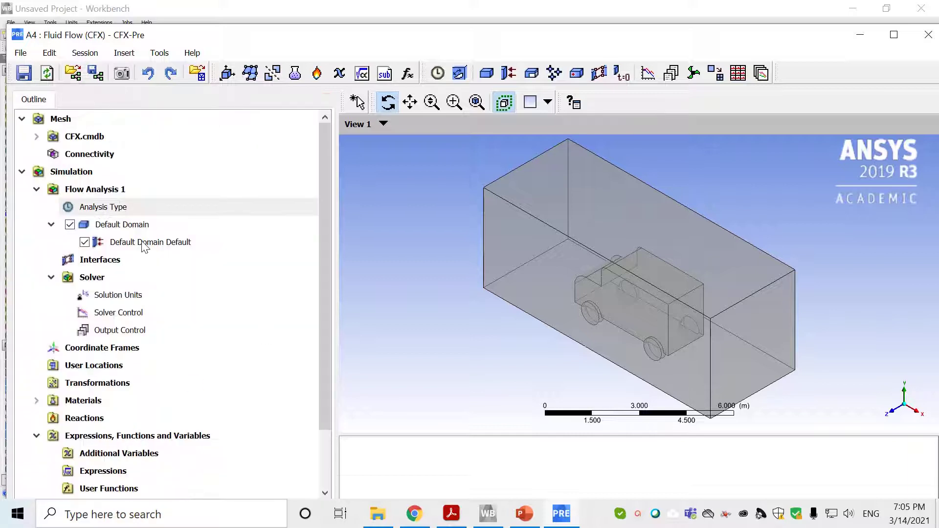
Step: Set the Fluid 1 material of Default Domain to Air at 25 C and accept the domain settings
left_click(139, 225)
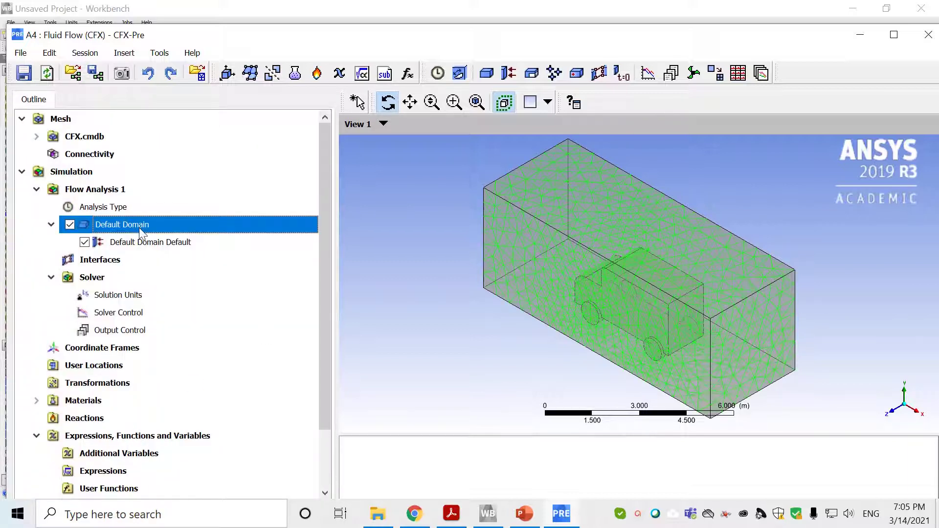
double_click(141, 226)
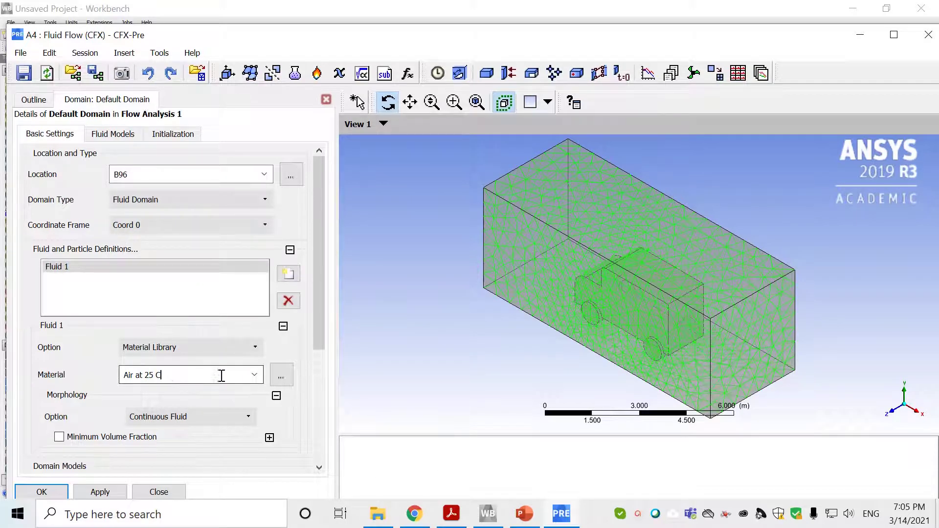
left_click(254, 377)
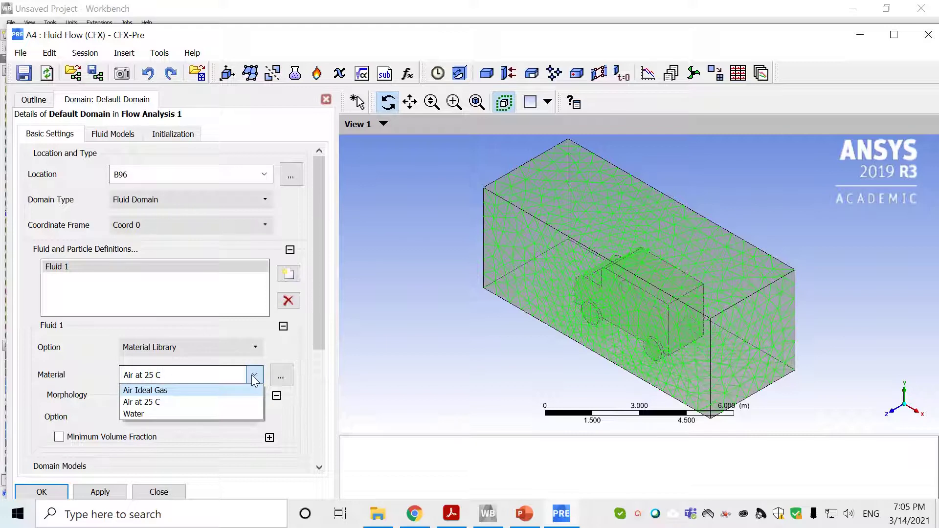
left_click(152, 402)
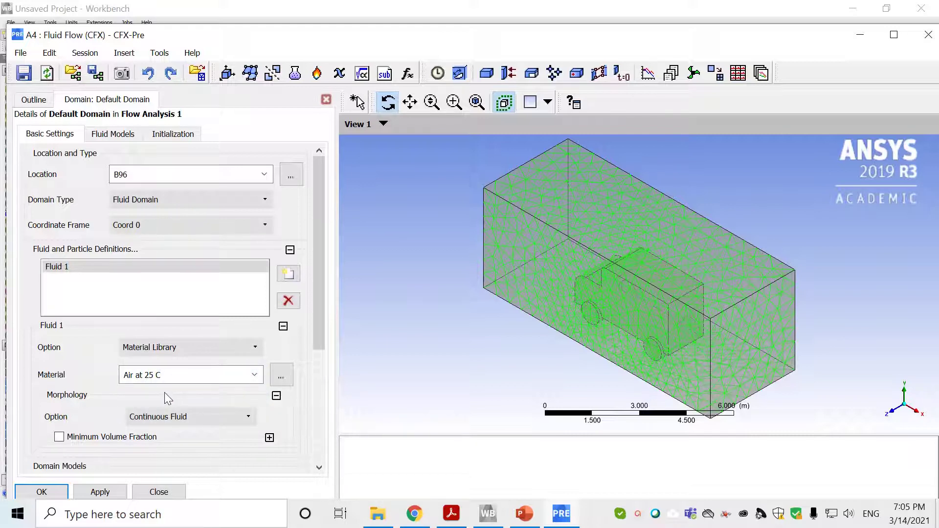
scroll(164, 392, "down", 2)
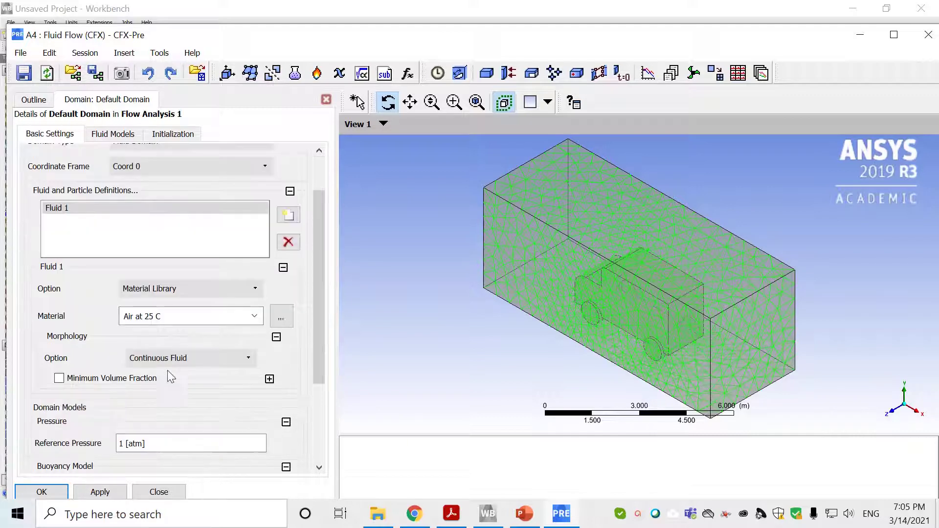
scroll(183, 393, "down", 2)
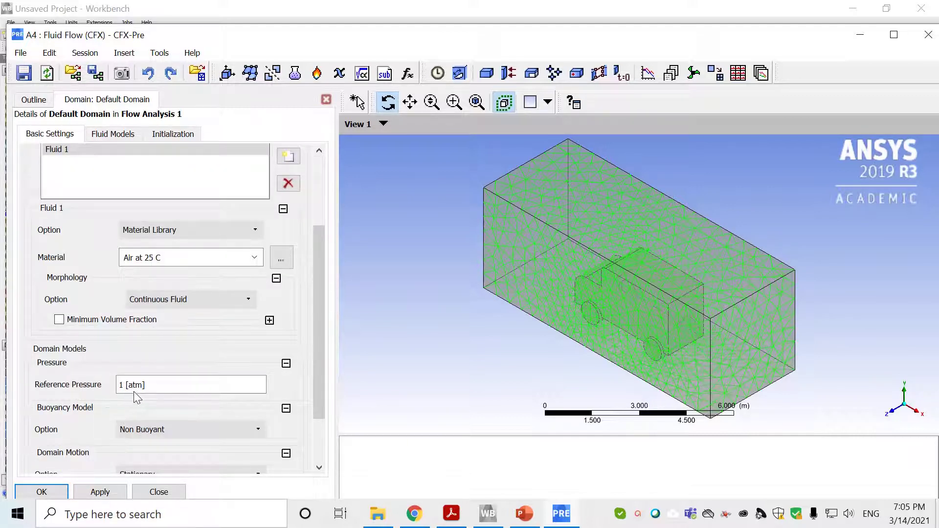
left_click(53, 492)
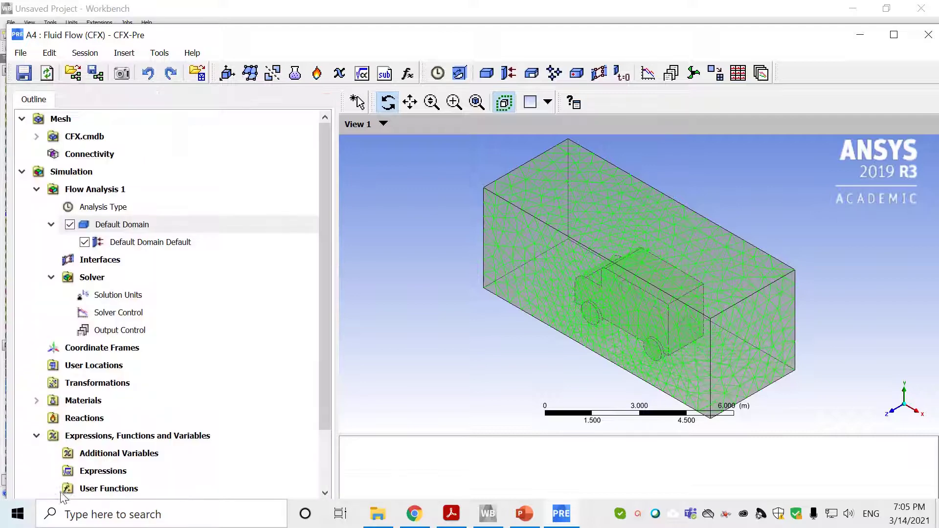
Step: Insert a boundary named inlet in Default Domain, keeping its boundary type as Inlet
right_click(131, 226)
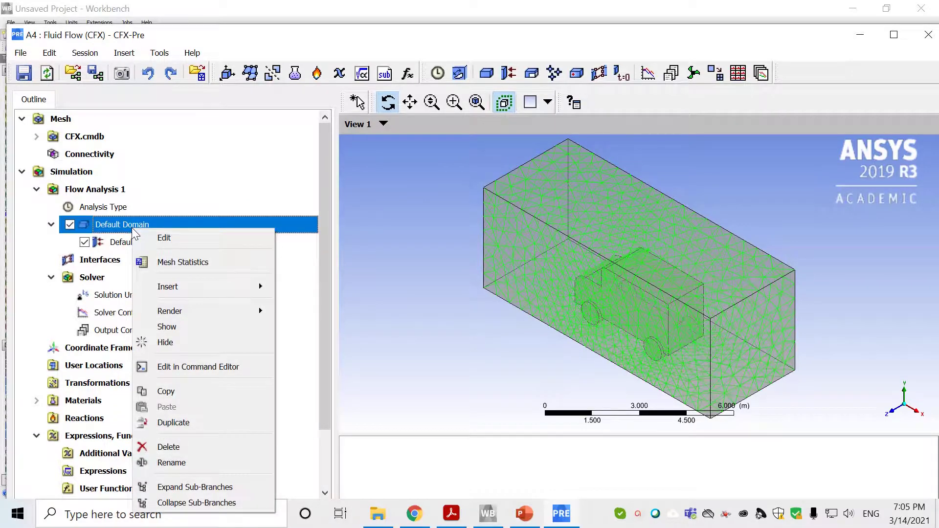
mouse_move(175, 286)
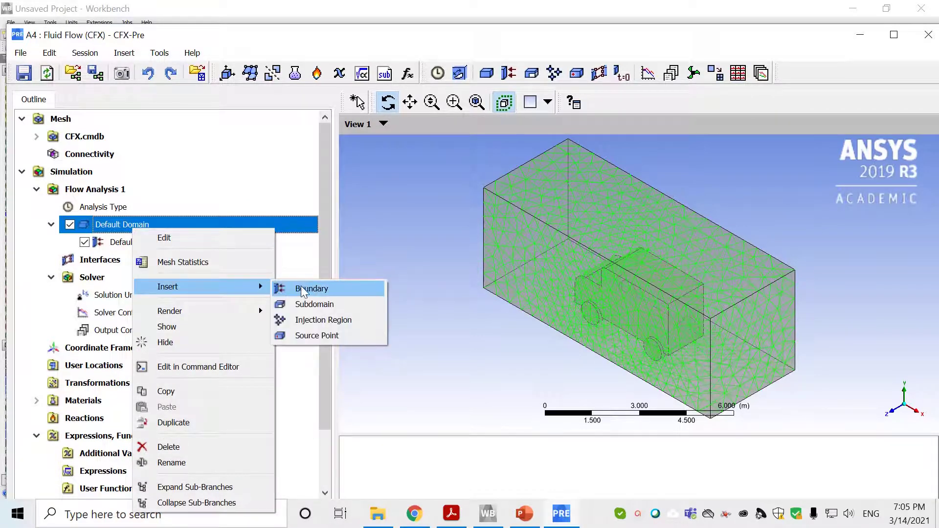
right_click(116, 227)
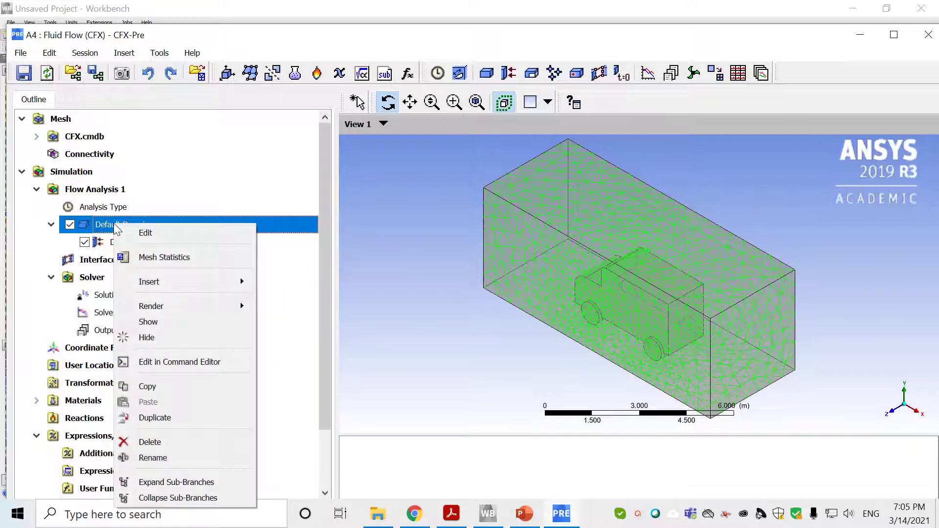
mouse_move(171, 282)
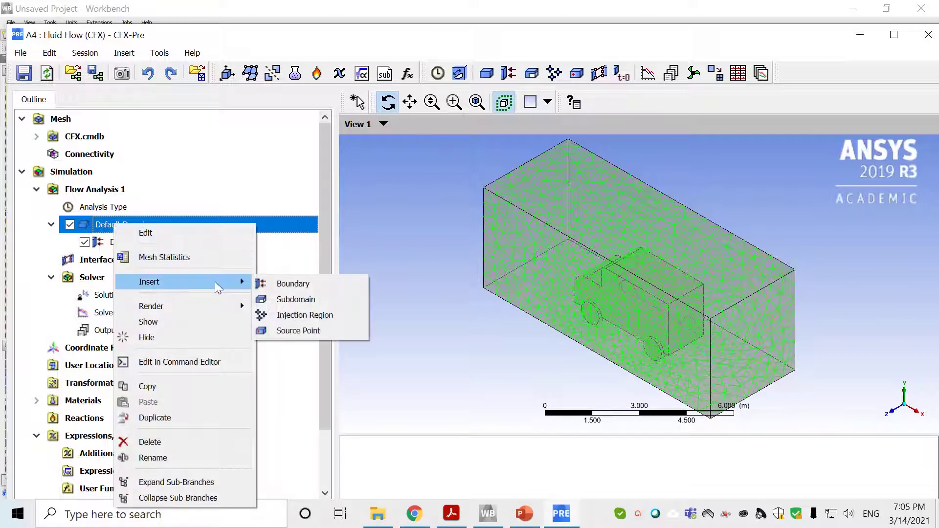
left_click(293, 284)
type("i")
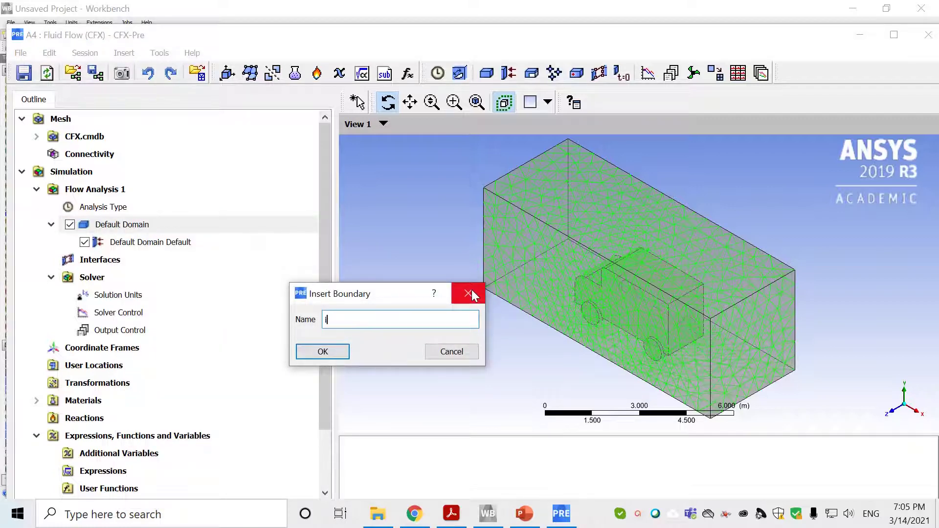
type("nlet")
key("Return")
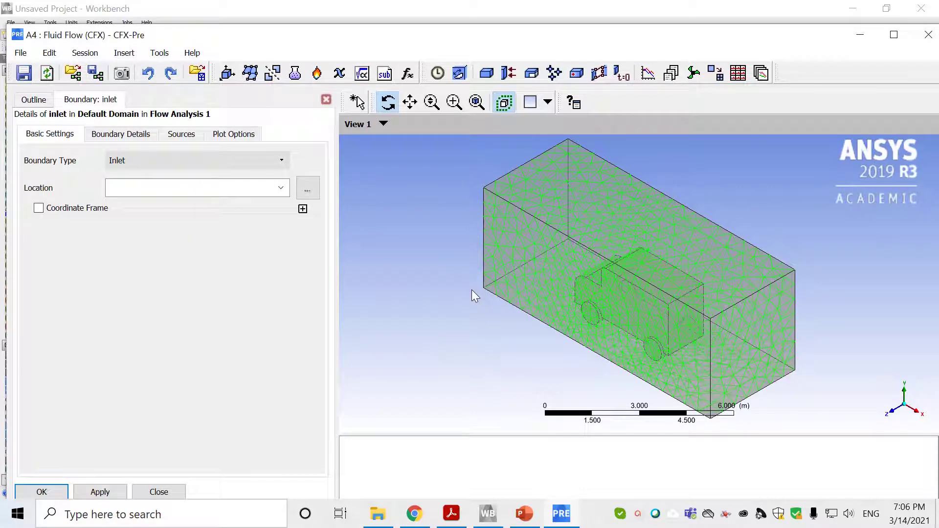
left_click(181, 161)
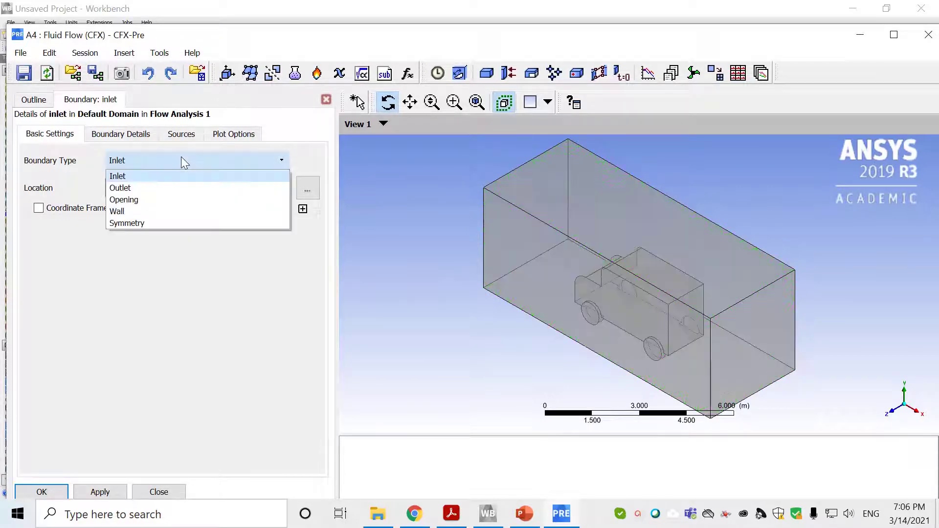
left_click(181, 160)
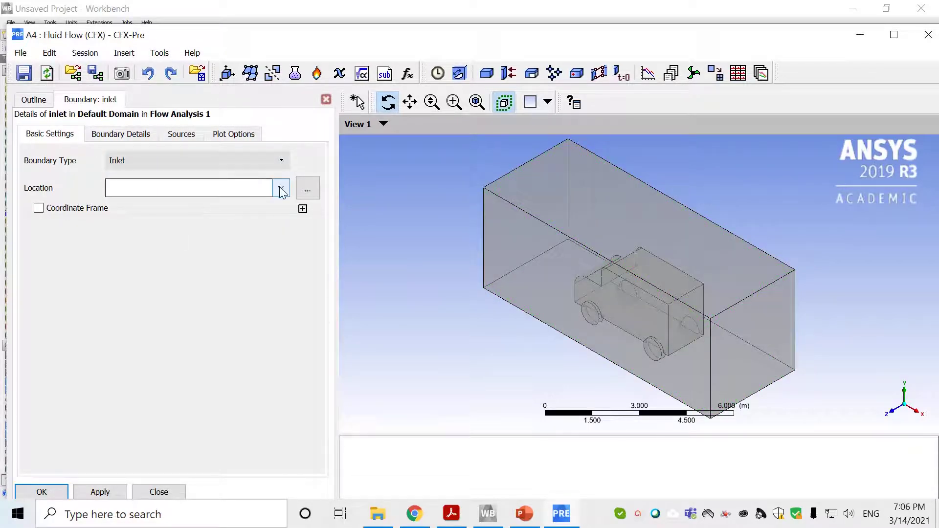
Step: Set the inlet boundary's location to F7.96, the enclosure end face in front of the truck
left_click(307, 188)
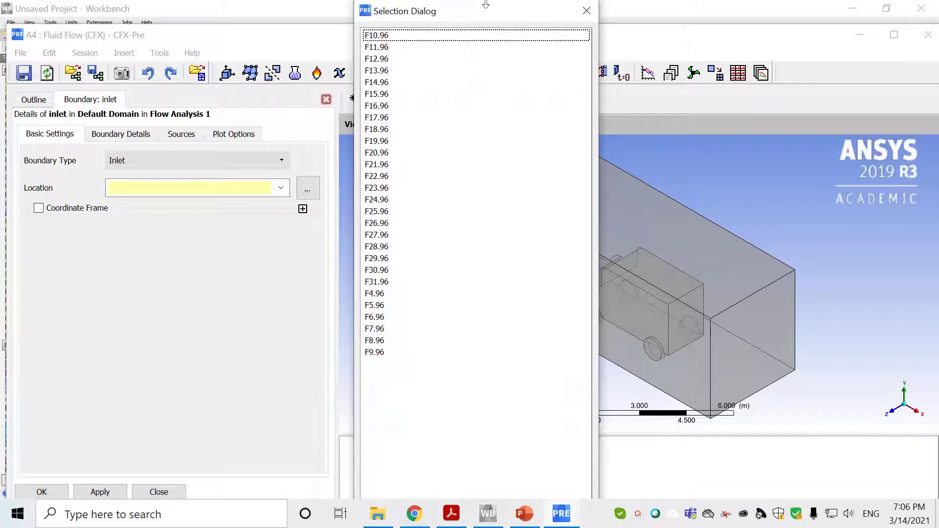
left_click_drag(485, 3, 300, 58)
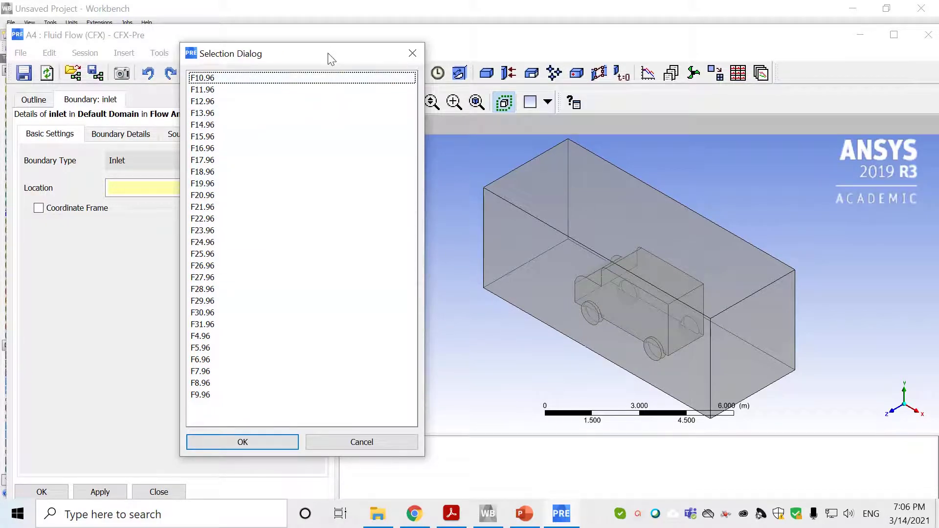
left_click_drag(330, 56, 336, 88)
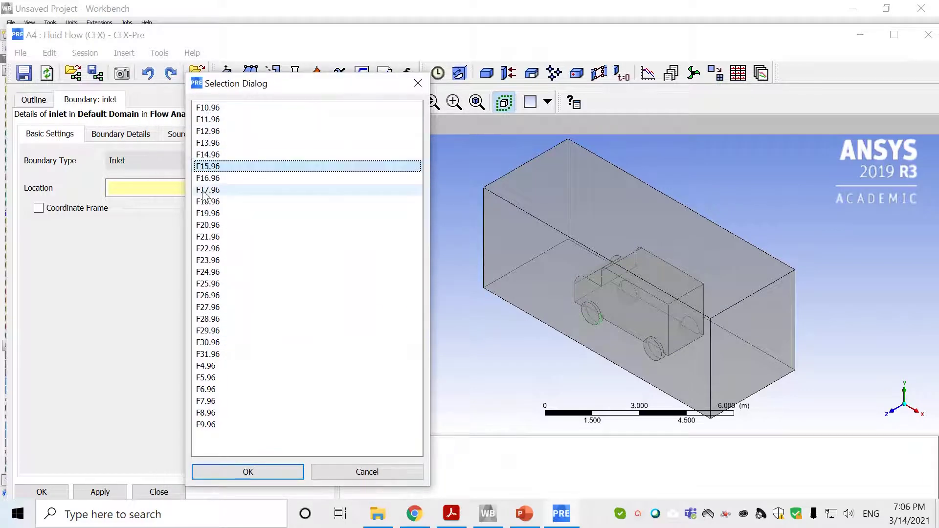
left_click(210, 259)
left_click(209, 248)
left_click(209, 237)
left_click(209, 225)
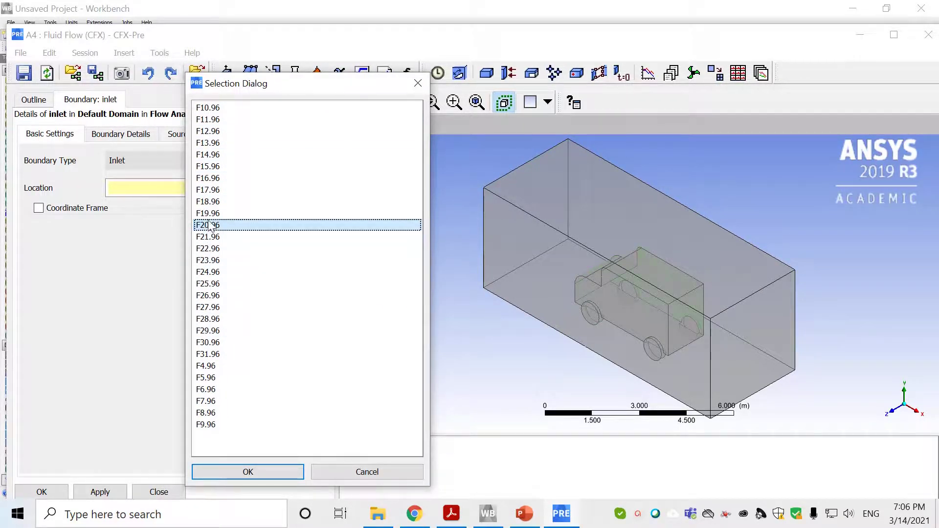
left_click(210, 201)
left_click(210, 190)
left_click(210, 167)
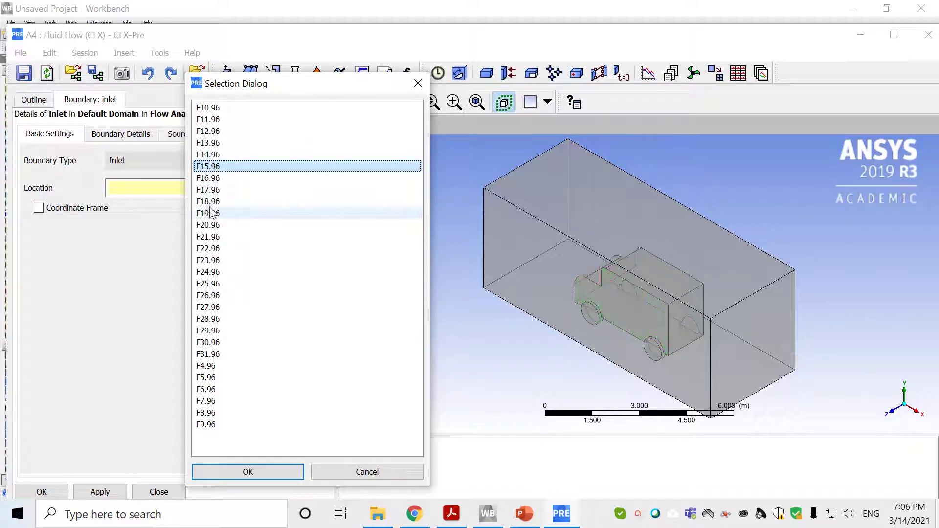
left_click(204, 261)
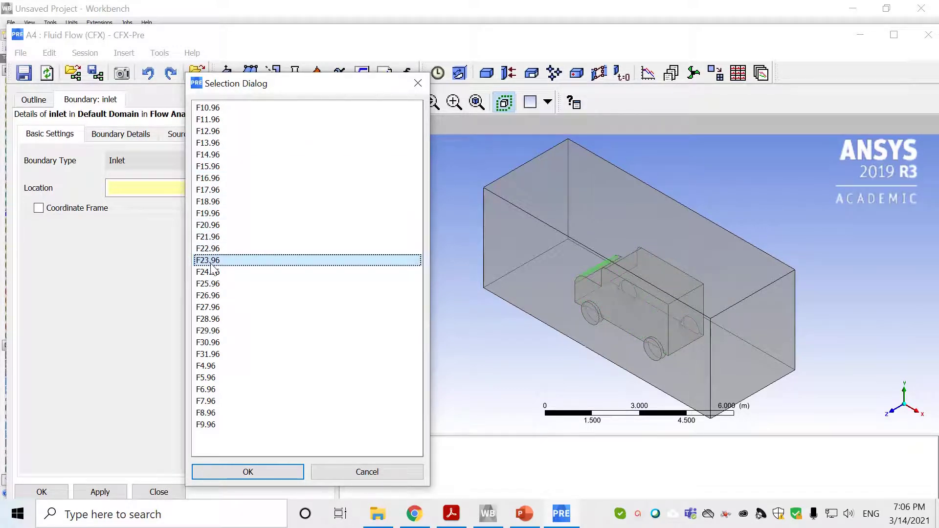
left_click(210, 366)
left_click(210, 377)
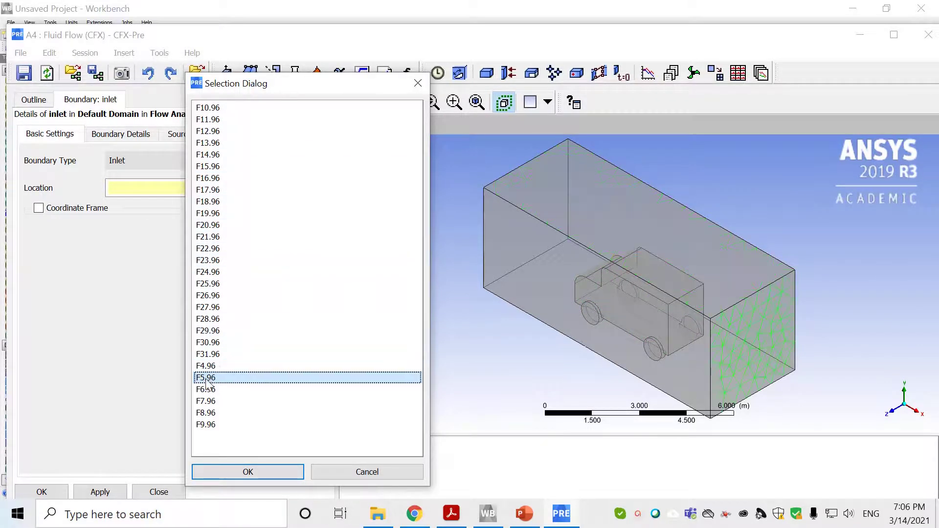
left_click(210, 389)
left_click(211, 402)
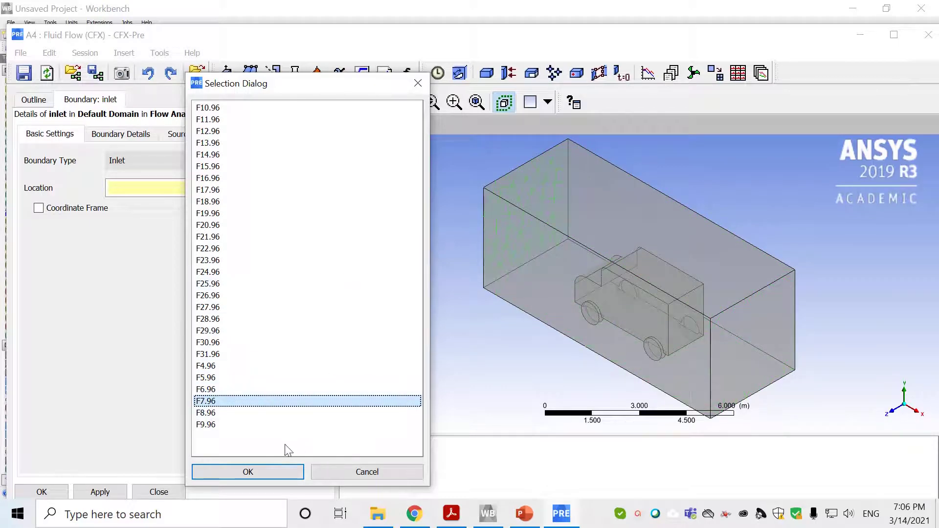
left_click(248, 472)
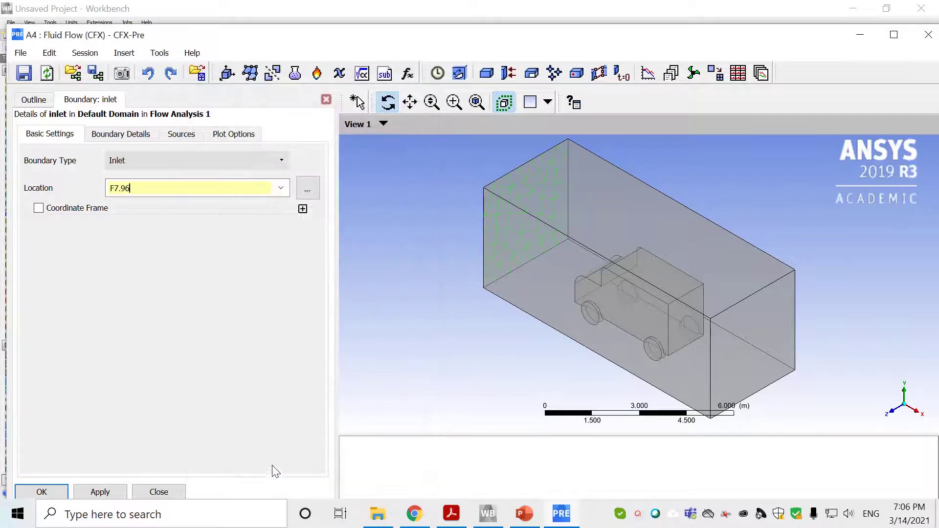
Step: Set the inlet's normal speed to 40 km hr^-1 and accept the boundary
left_click(122, 137)
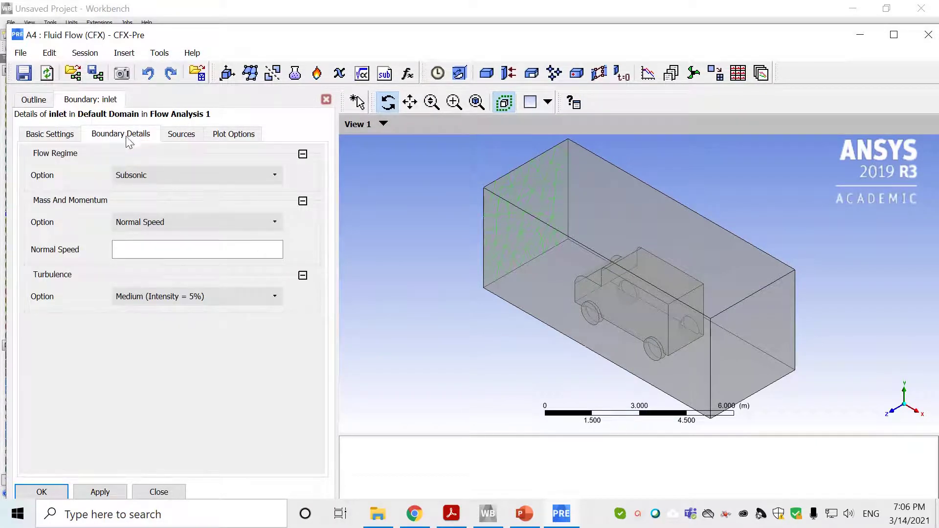
left_click(138, 247)
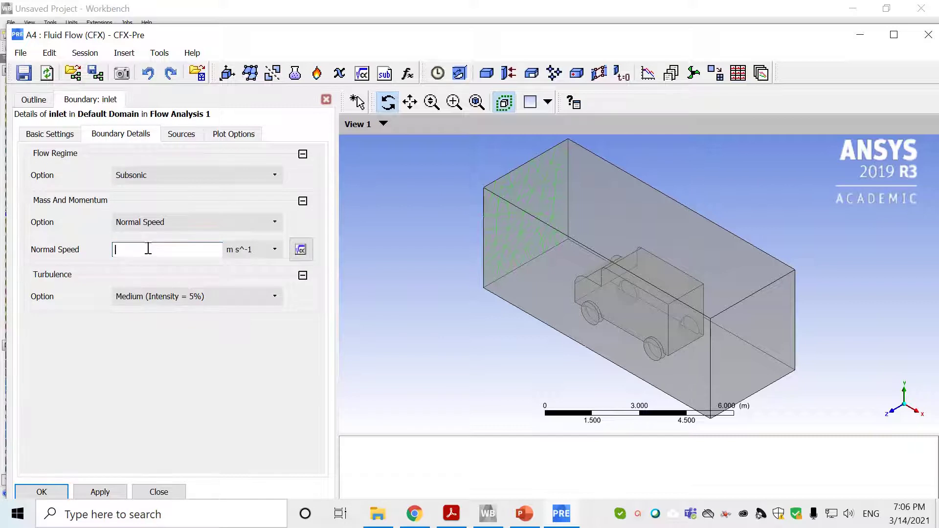
type("40")
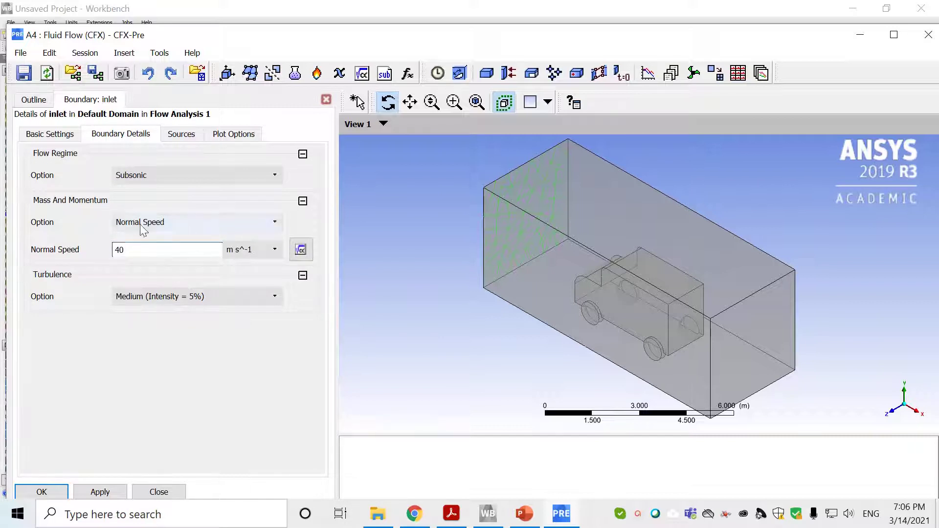
left_click(266, 250)
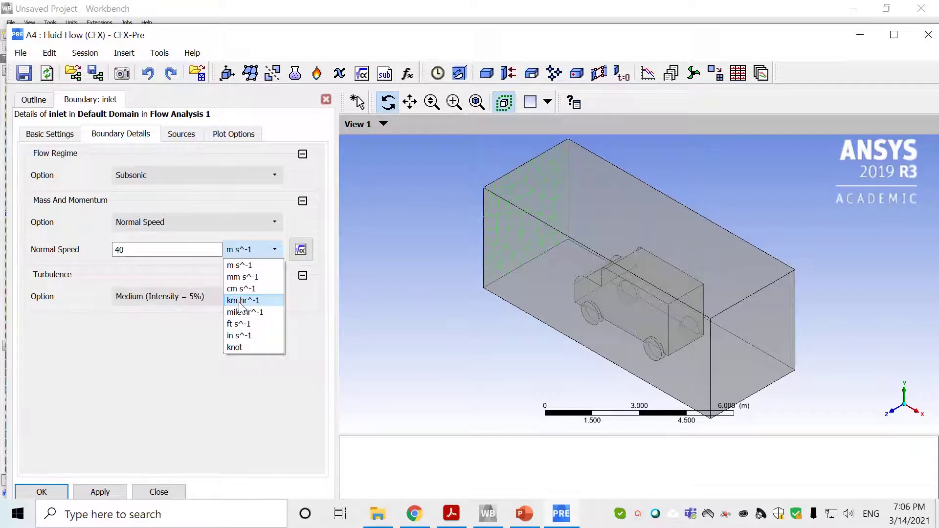
left_click(241, 301)
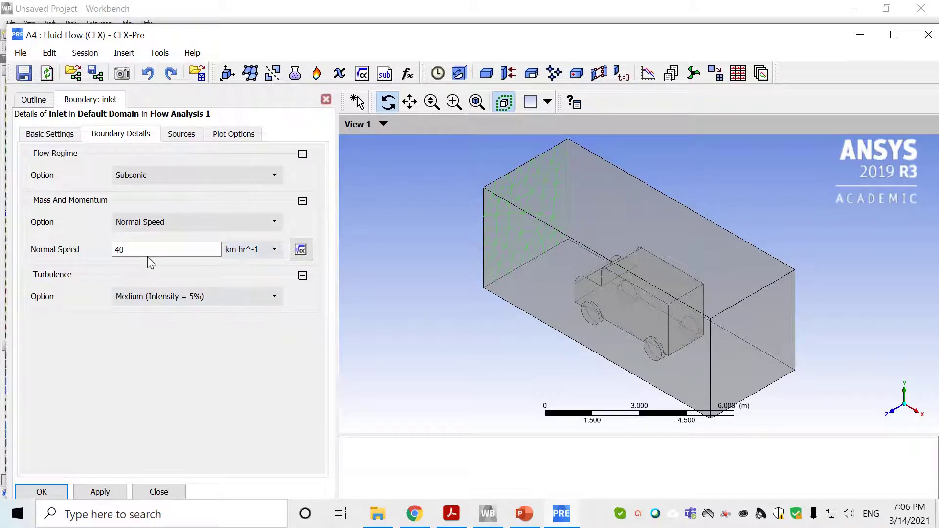
left_click(84, 492)
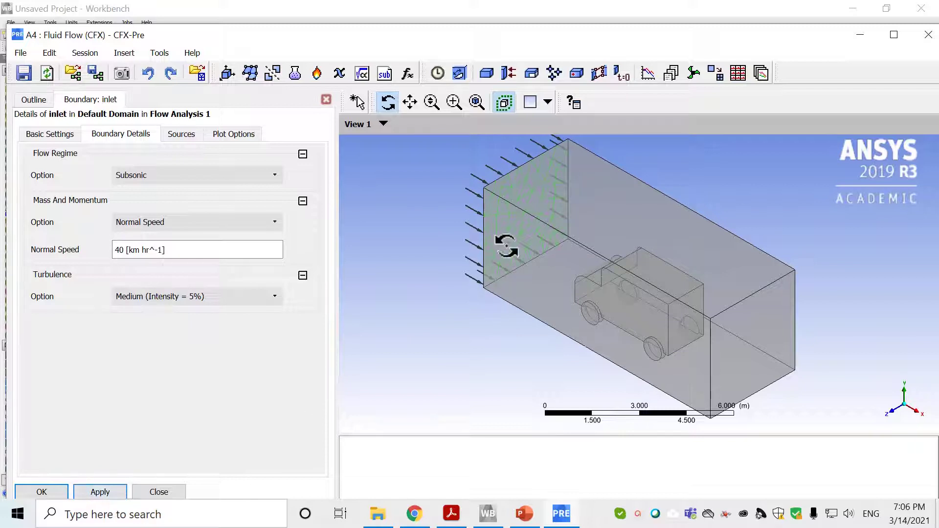
left_click(41, 492)
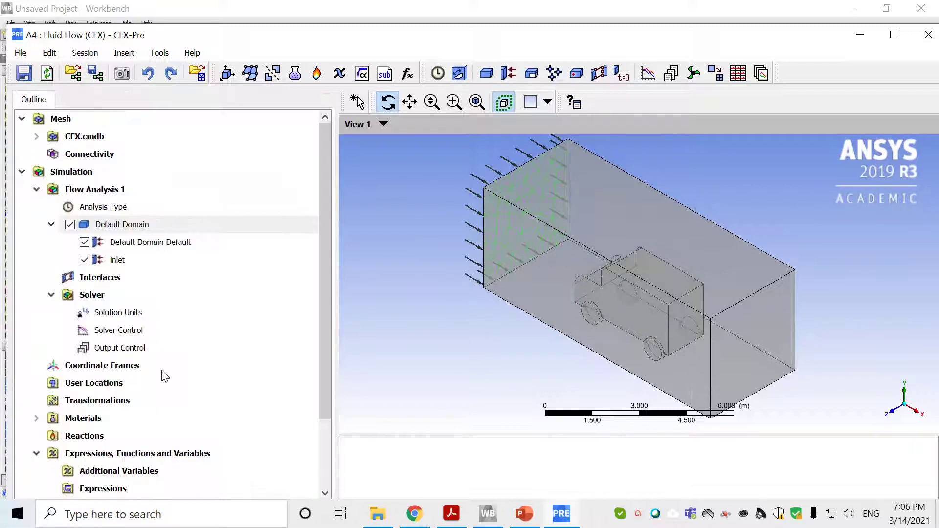
Step: Insert a second boundary named outlet in Default Domain
right_click(133, 227)
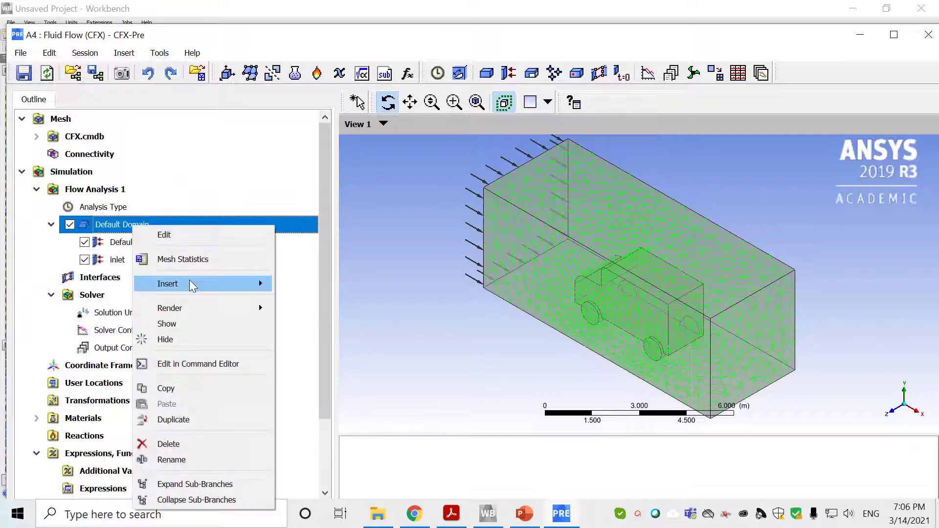
mouse_move(190, 281)
left_click(327, 285)
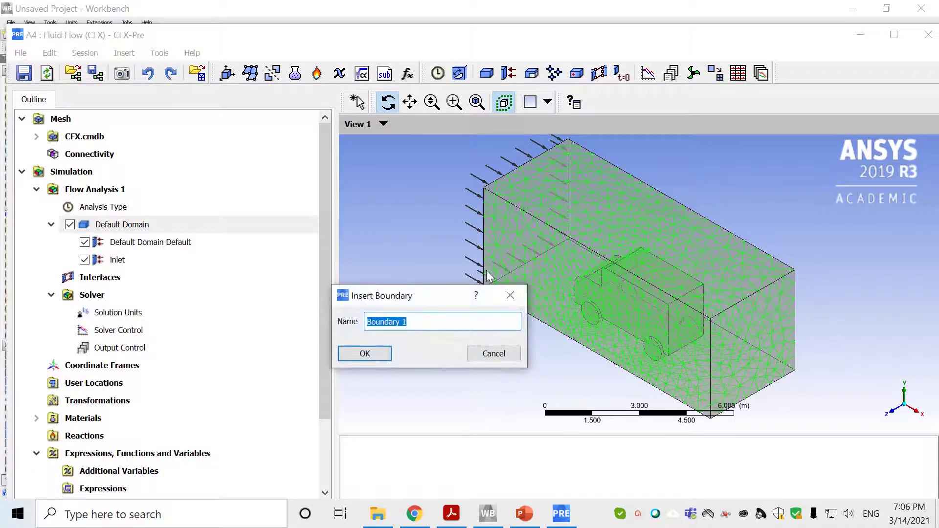
type("outl")
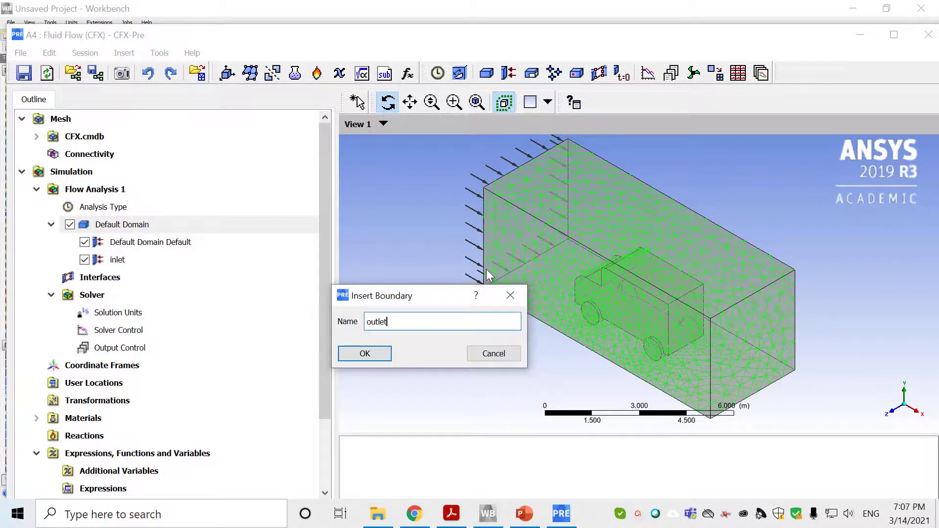
type("et")
key("Return")
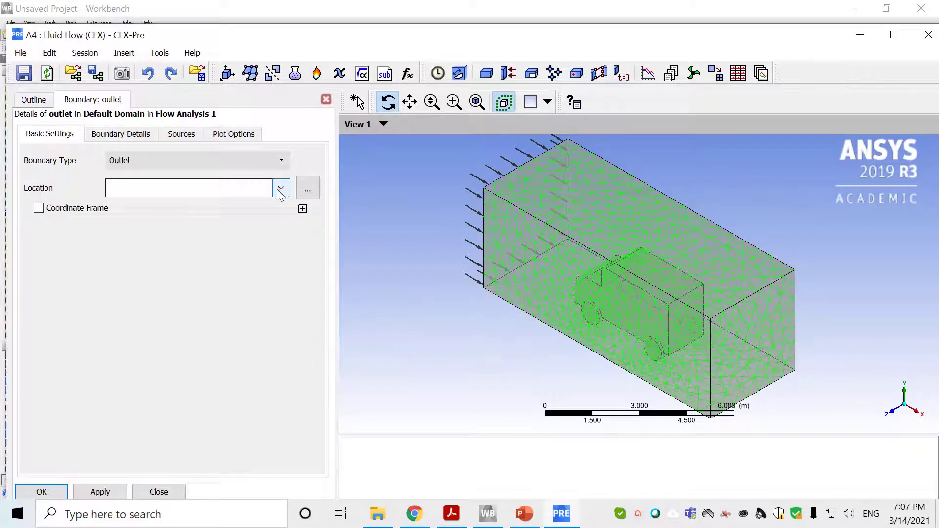
Step: Set the outlet boundary's location to F5.96, the enclosure end face behind the truck
left_click(308, 189)
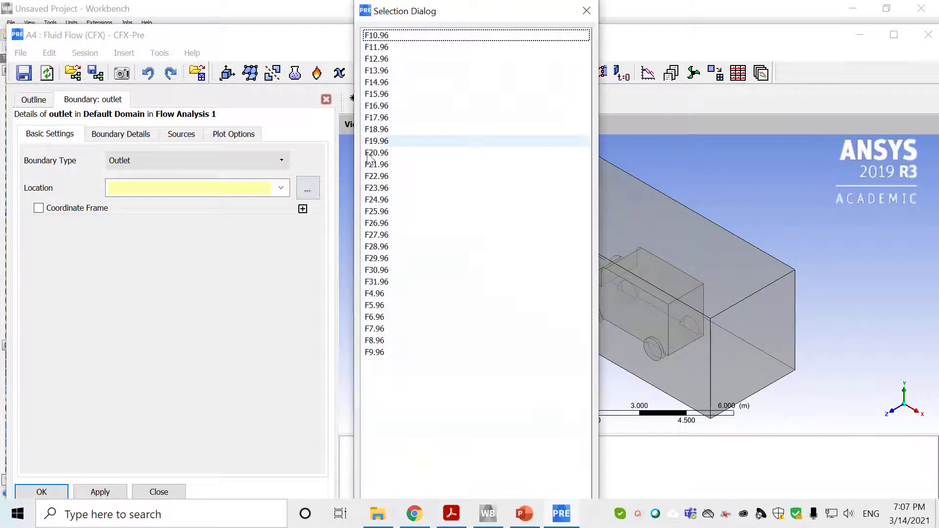
left_click(382, 318)
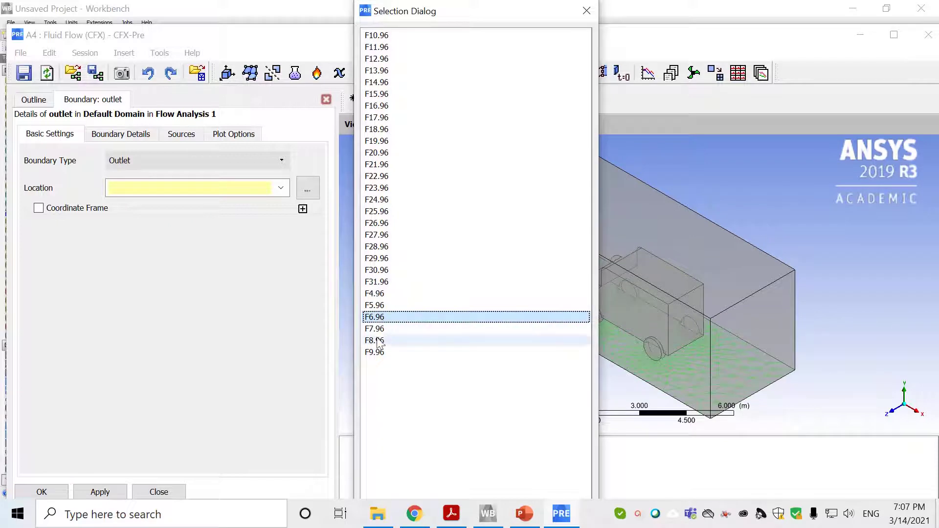
left_click(375, 329)
left_click(378, 340)
left_click(376, 353)
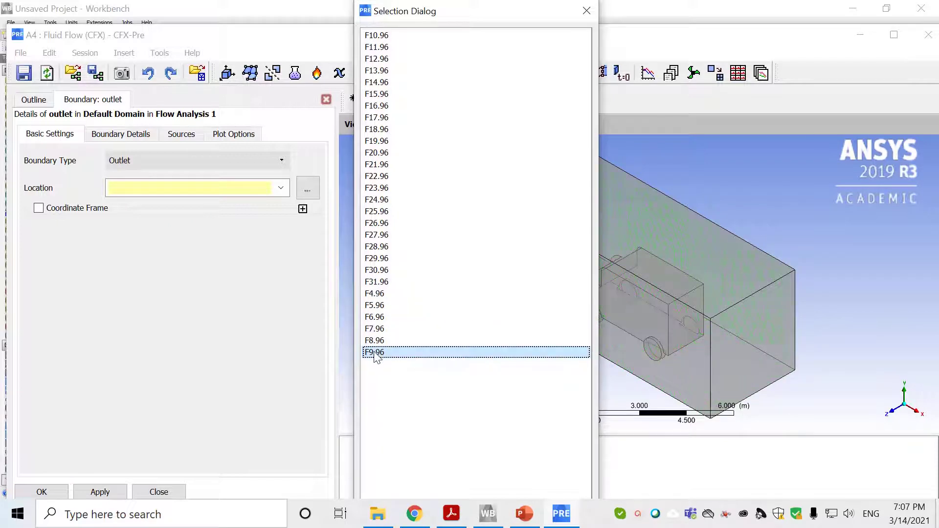
left_click(379, 293)
left_click(381, 305)
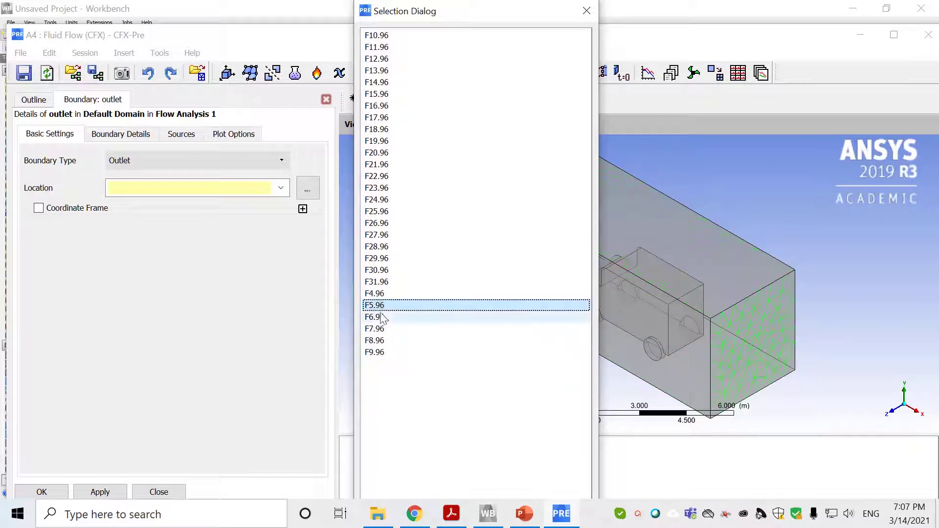
left_click_drag(498, 5, 462, 44)
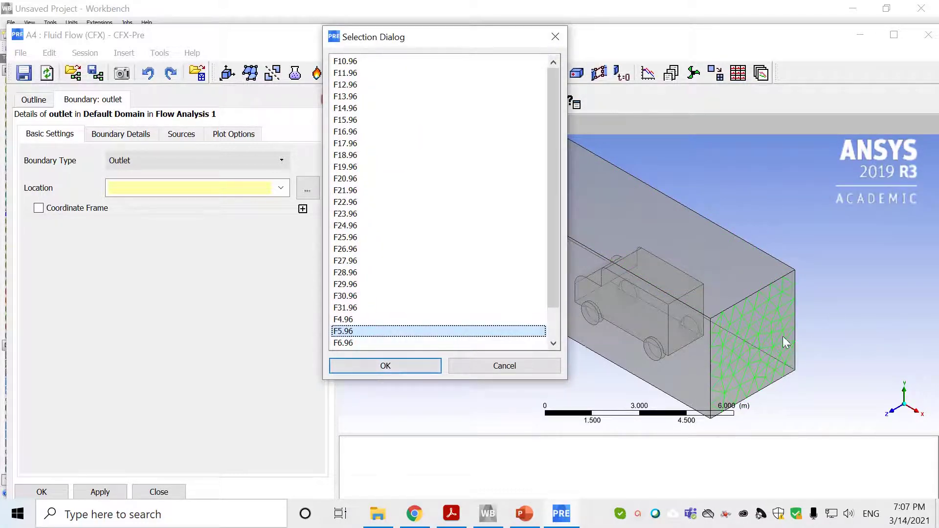
left_click(385, 368)
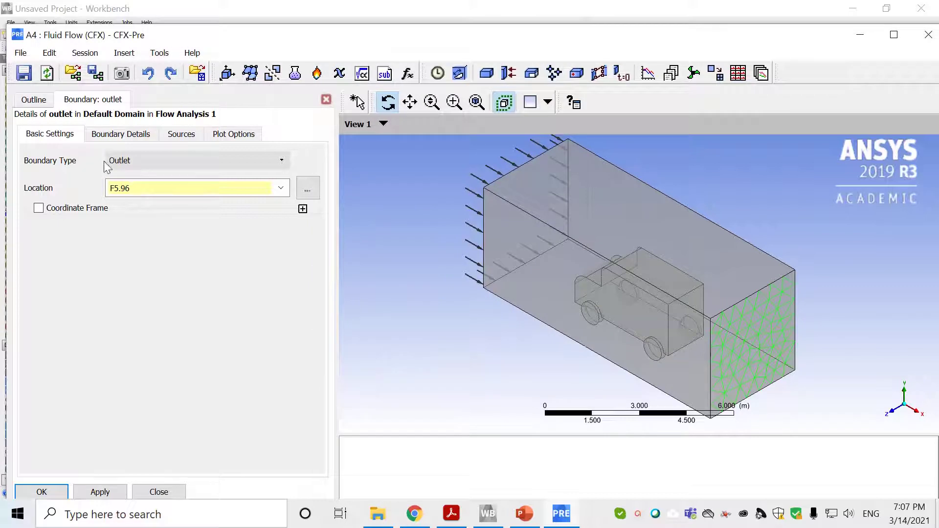
Step: Set the outlet's relative pressure to 0 Pa and accept the boundary
left_click(118, 135)
left_click(157, 251)
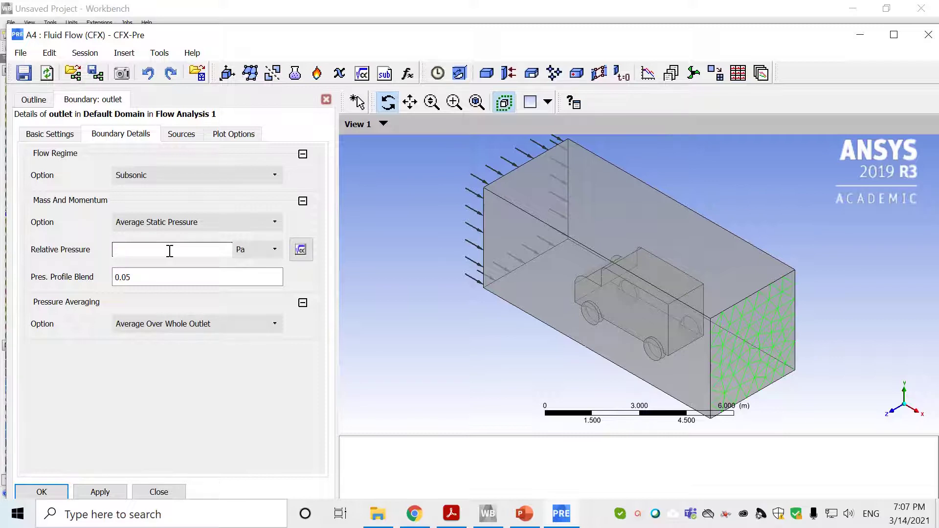
type("0")
left_click(41, 492)
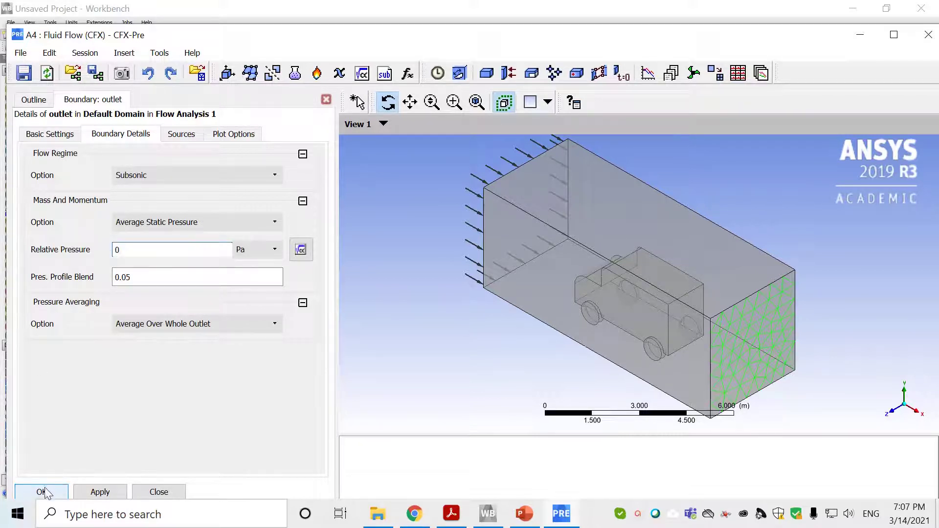
left_click(41, 492)
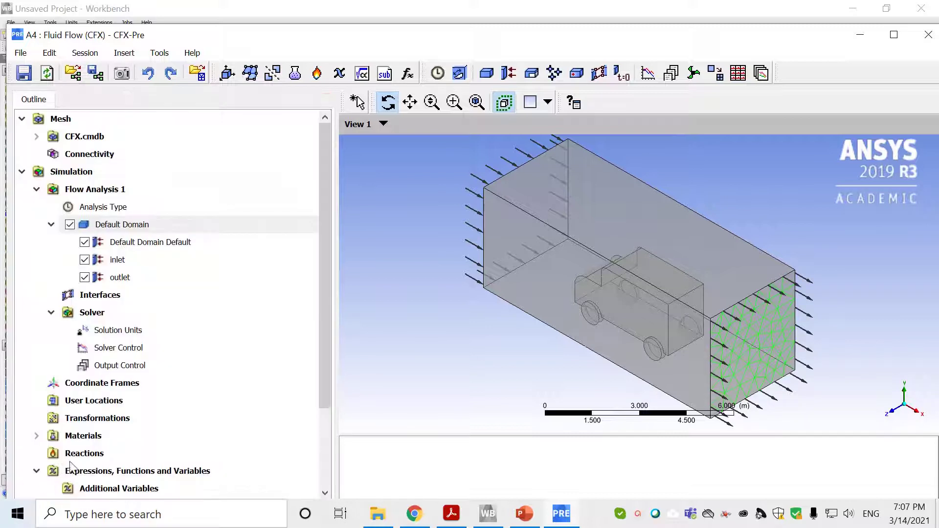
Step: Insert a third boundary named openning in Default Domain and set its boundary type to Opening
right_click(137, 225)
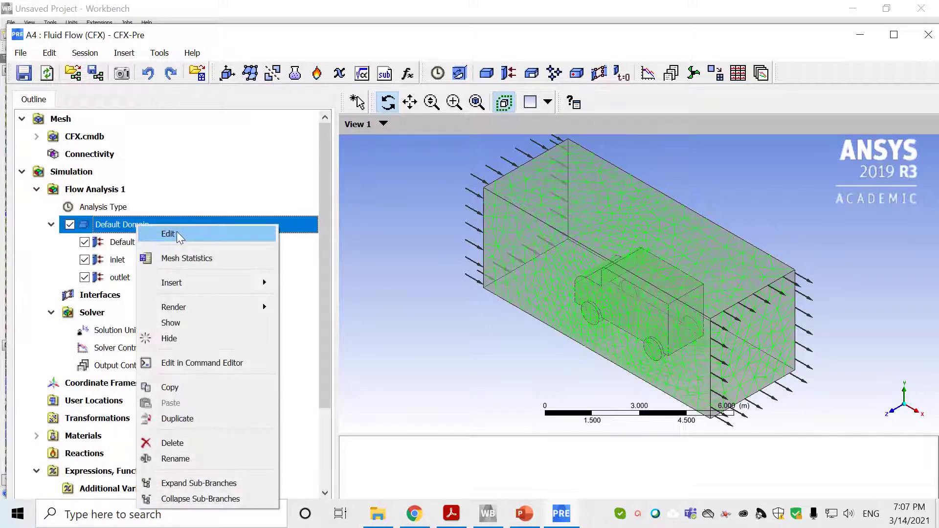
mouse_move(213, 288)
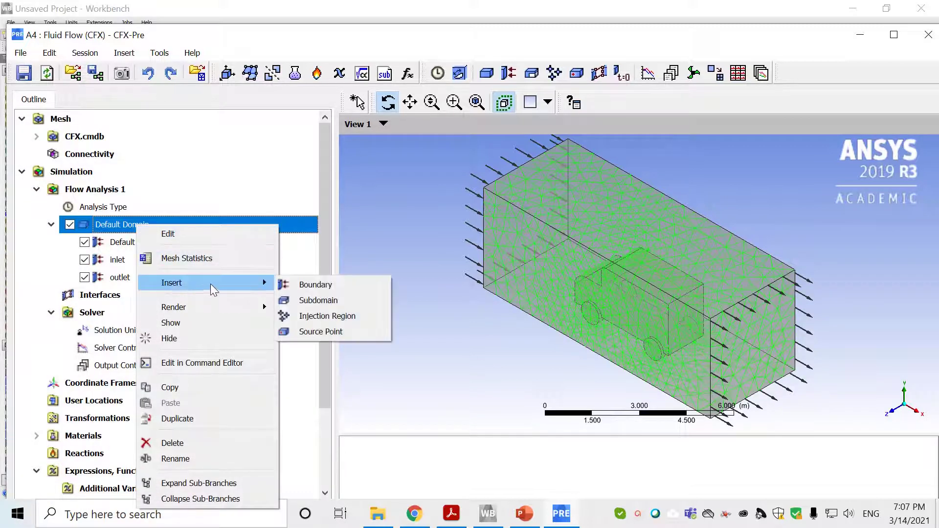
left_click(320, 284)
type("o")
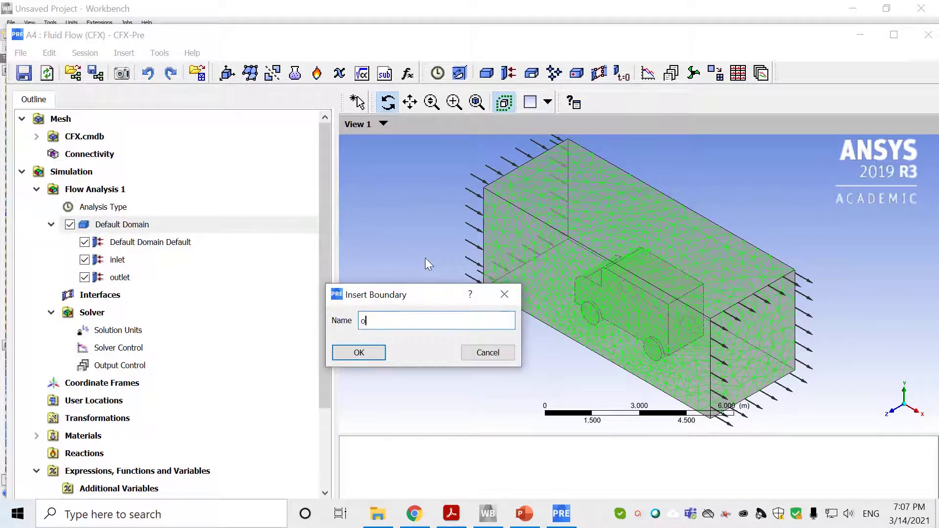
type("penning")
left_click(365, 356)
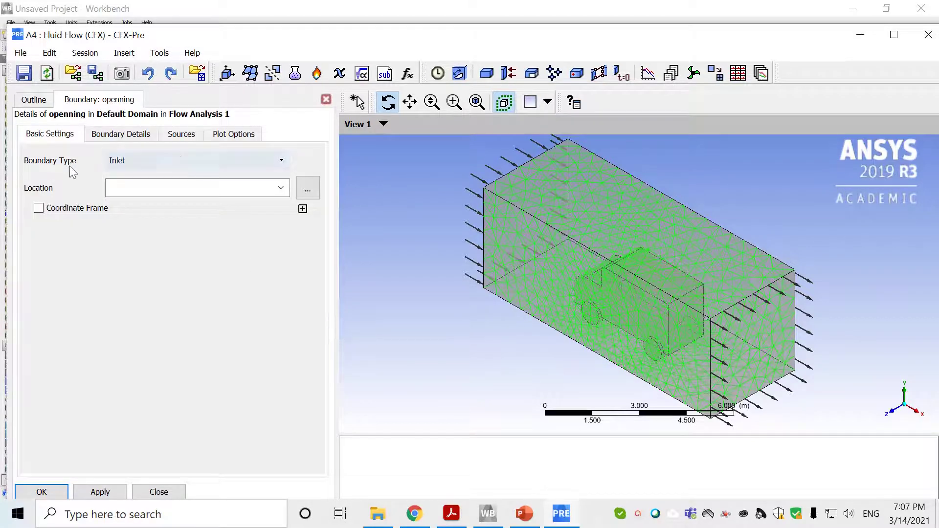
left_click(212, 159)
left_click(137, 201)
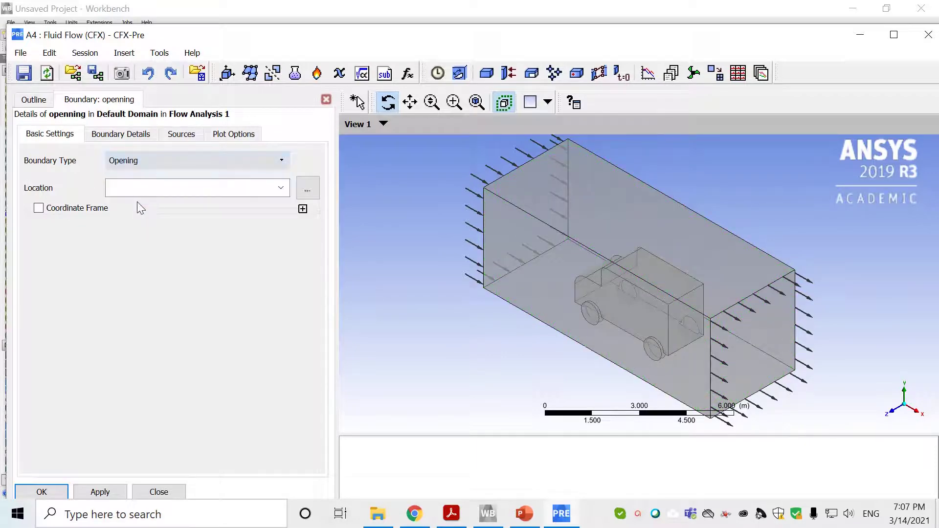
Step: Set the opening boundary's location to F4.96, F8.96 and F9.96, the enclosure's roof and two side faces
left_click(307, 188)
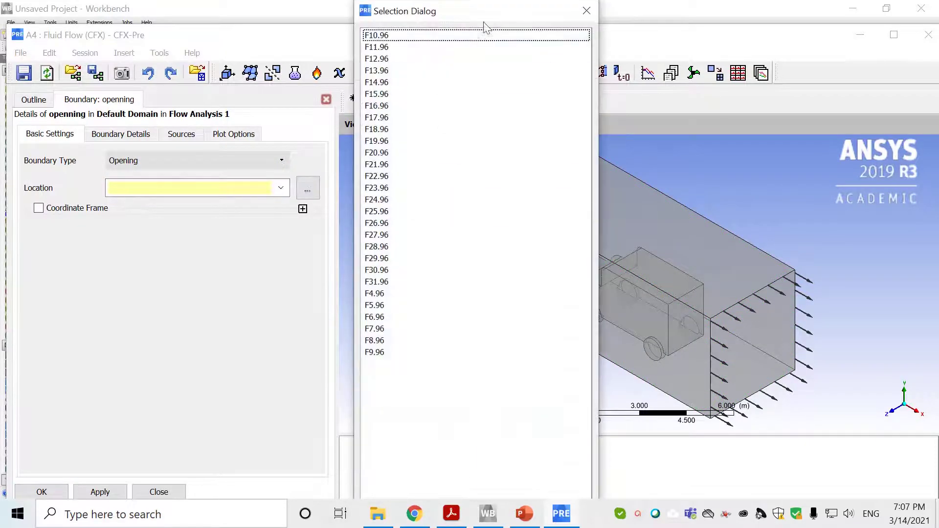
left_click_drag(467, 13, 318, 84)
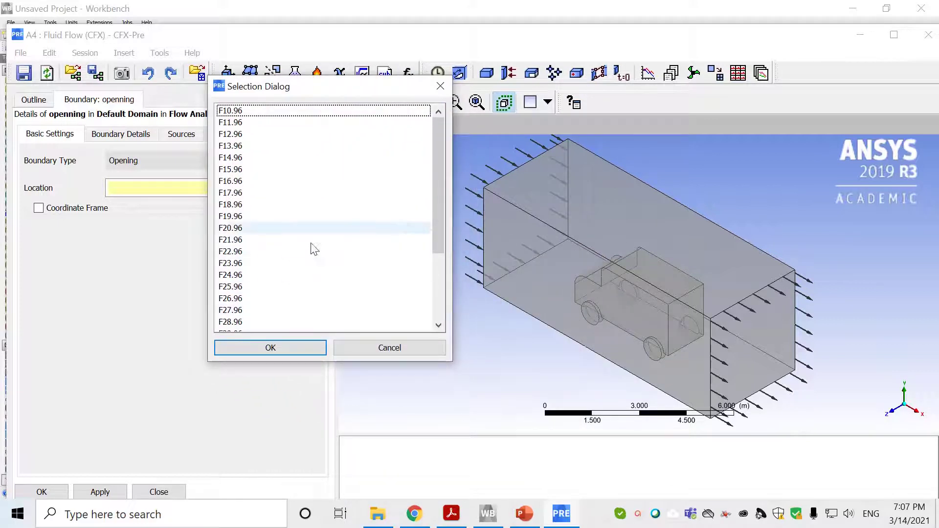
scroll(333, 240, "down", 3)
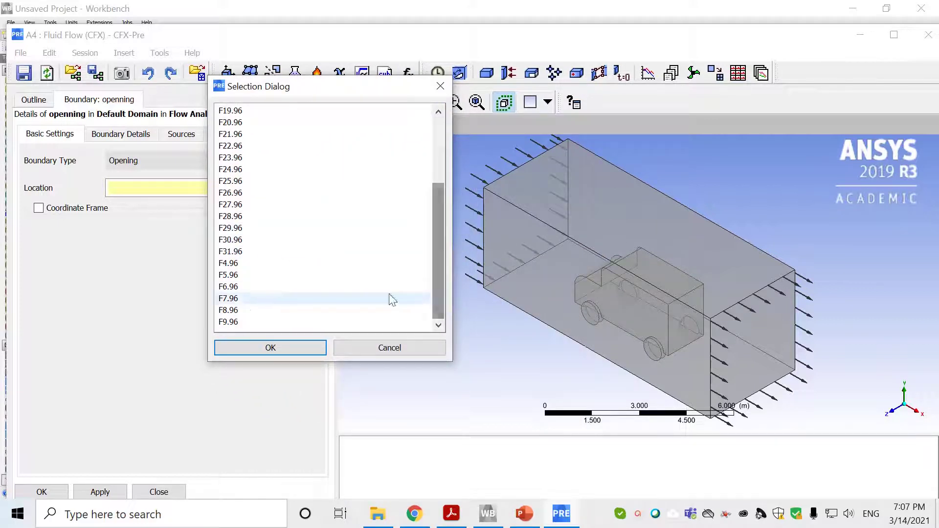
left_click(229, 263)
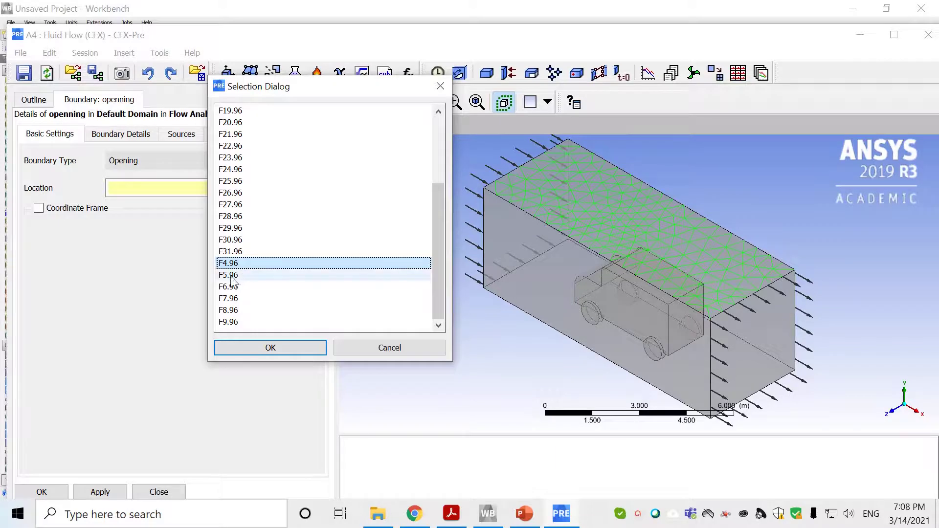
left_click(231, 277, "ctrl")
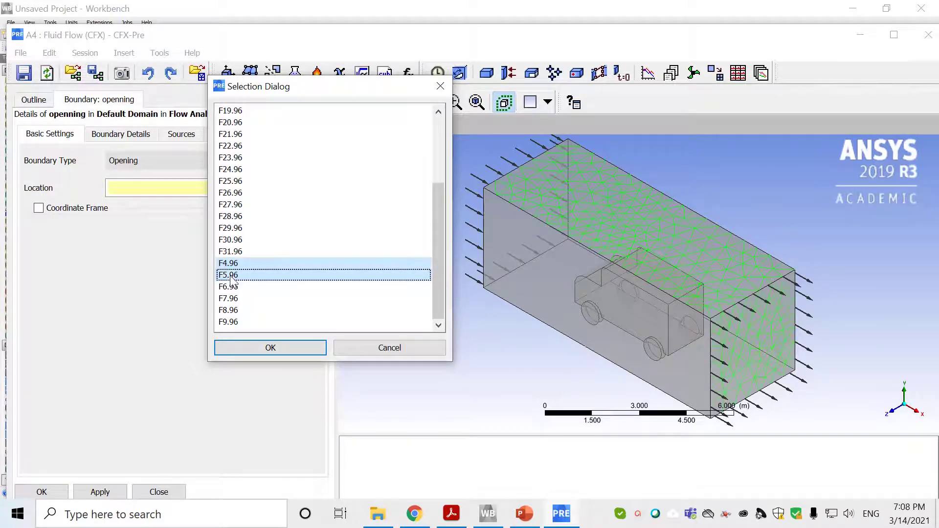
left_click(231, 277, "ctrl")
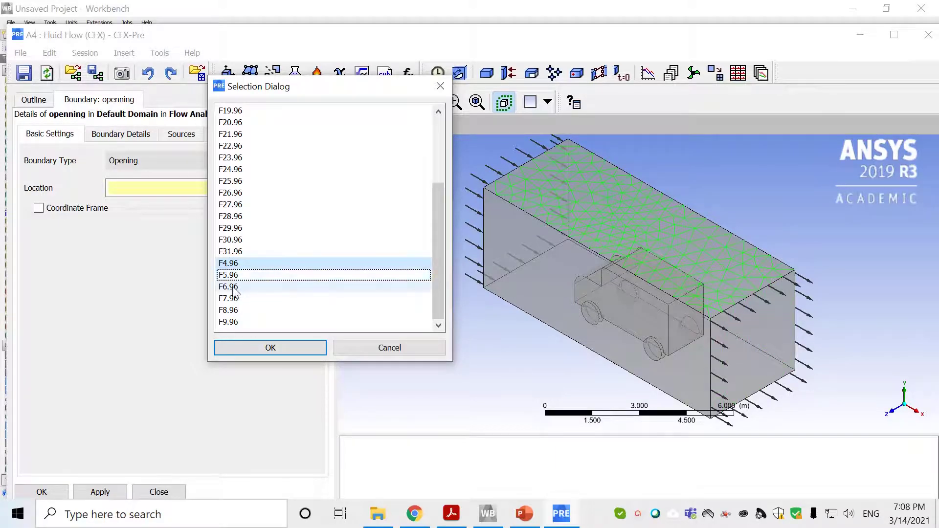
left_click(233, 287, "ctrl")
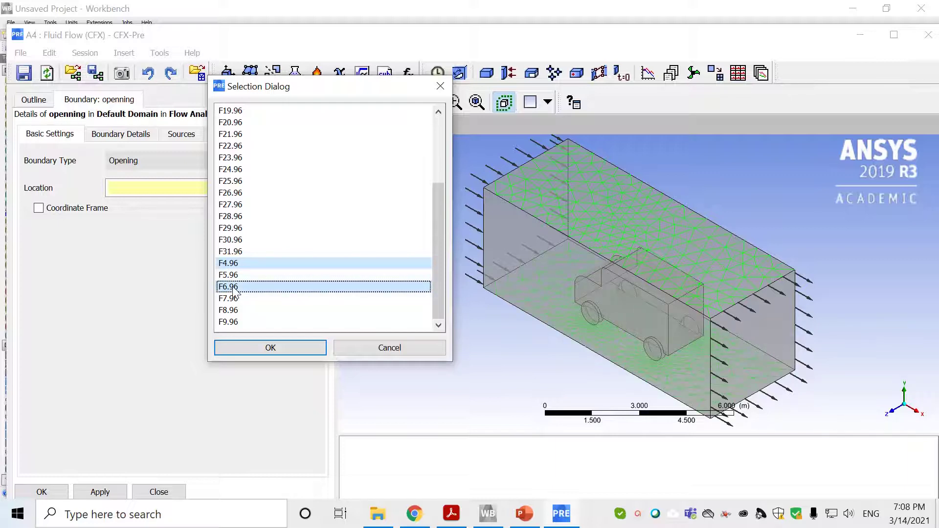
left_click(233, 288, "ctrl")
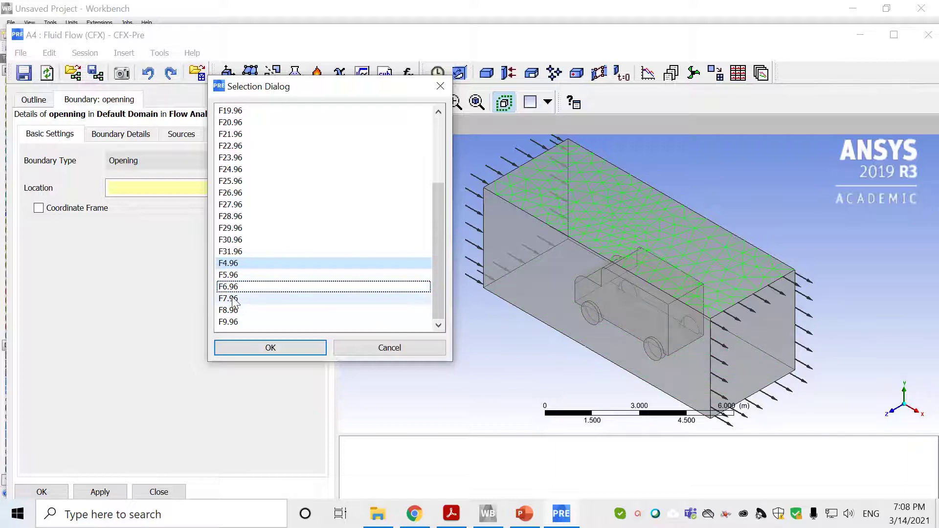
left_click(233, 299, "ctrl")
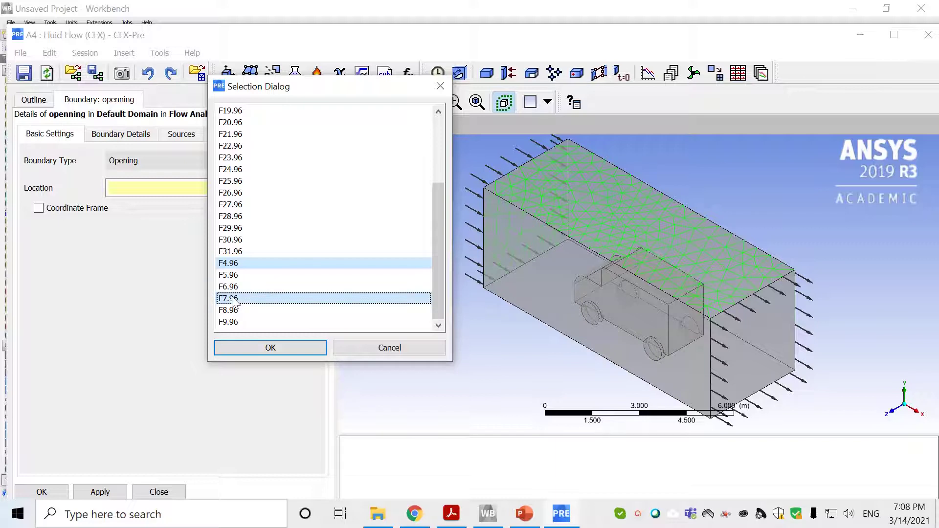
left_click(234, 299, "ctrl")
left_click(233, 311, "ctrl")
left_click(237, 323, "ctrl")
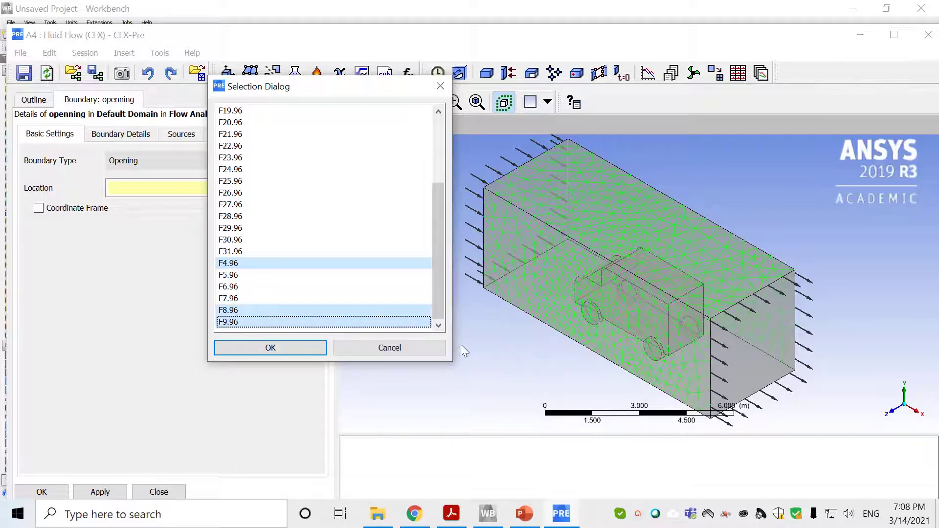
left_click(278, 350)
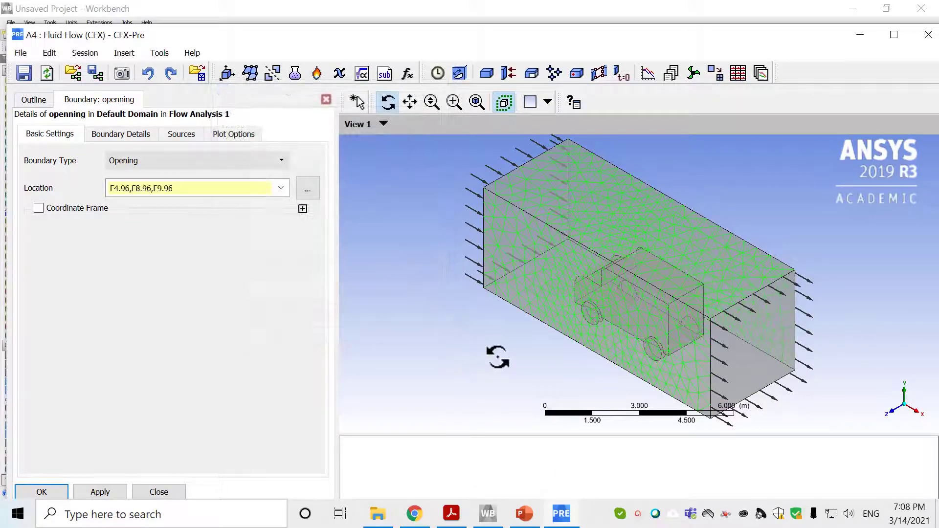
left_click_drag(497, 357, 595, 325)
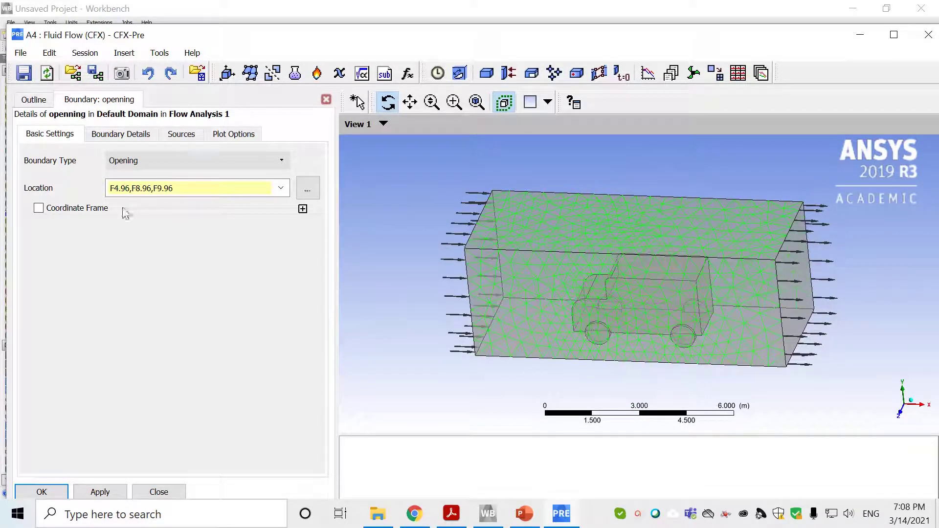
Step: Set the opening boundary's relative pressure to 0 Pa, apply and accept it, and clear the mail notifications
left_click(133, 134)
left_click(136, 249)
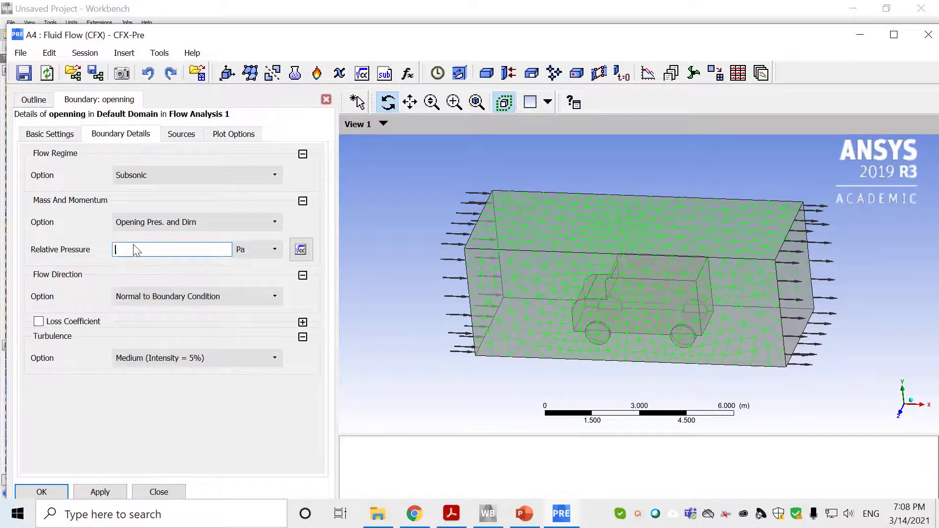
type("0")
left_click(51, 136)
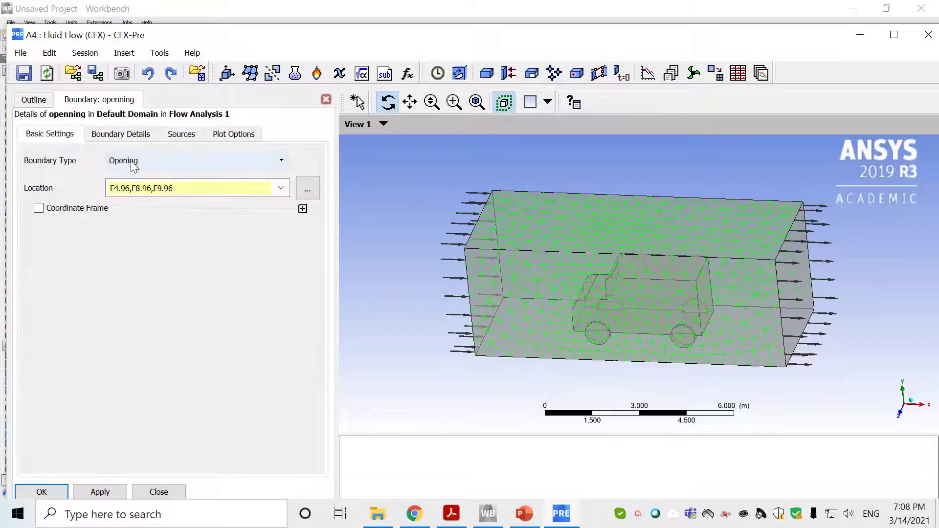
left_click(112, 138)
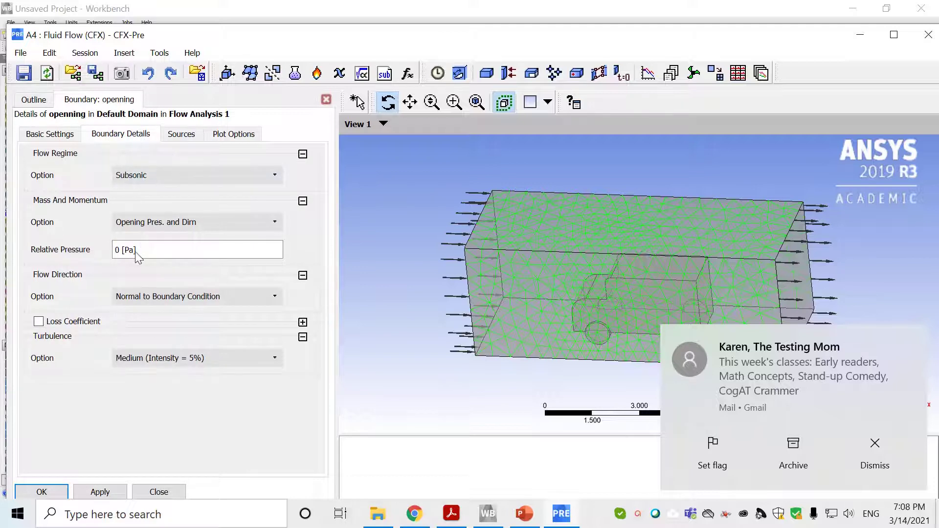
left_click(913, 337)
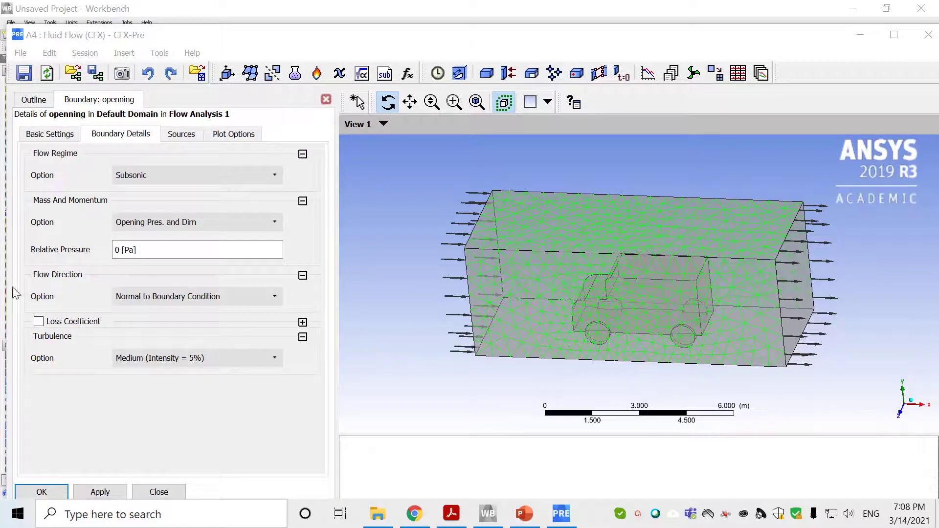
left_click(112, 497)
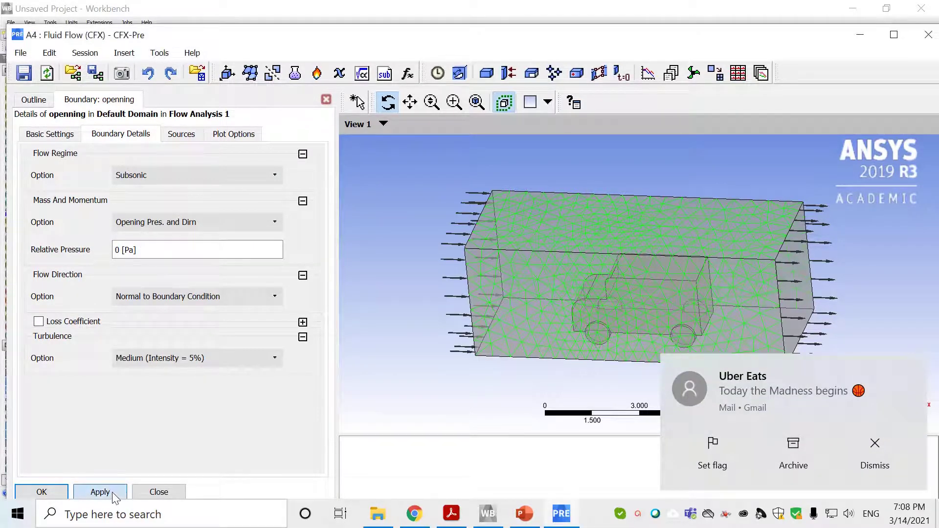
left_click(100, 492)
left_click(41, 492)
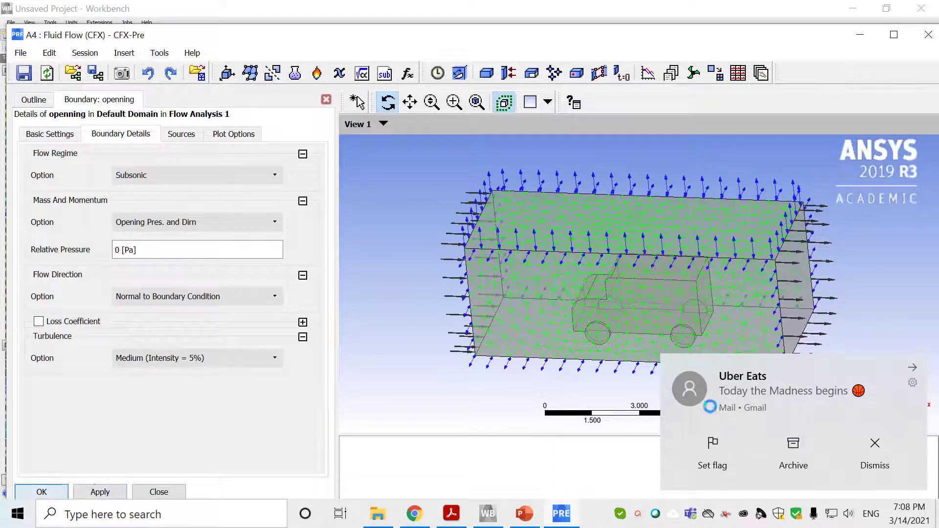
left_click(909, 373)
Step: Insert a fourth boundary named Wall in Default Domain
right_click(138, 224)
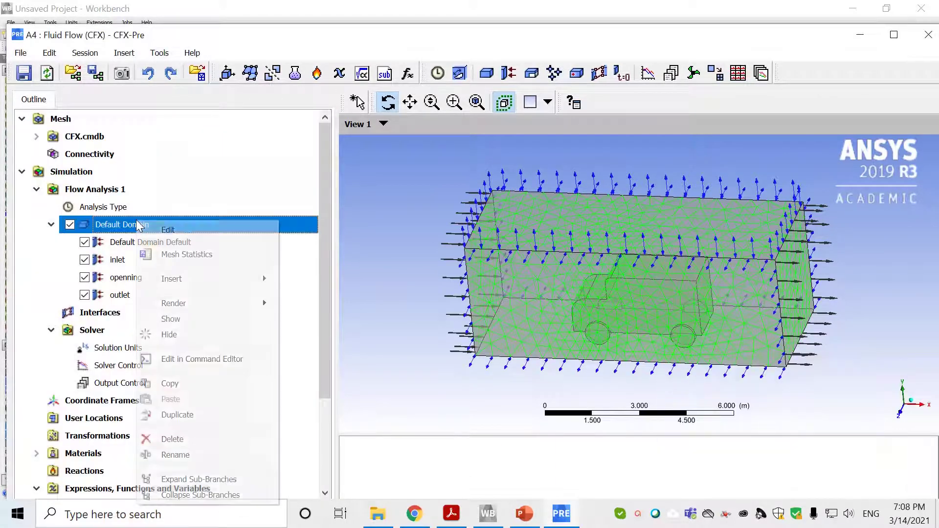
mouse_move(223, 278)
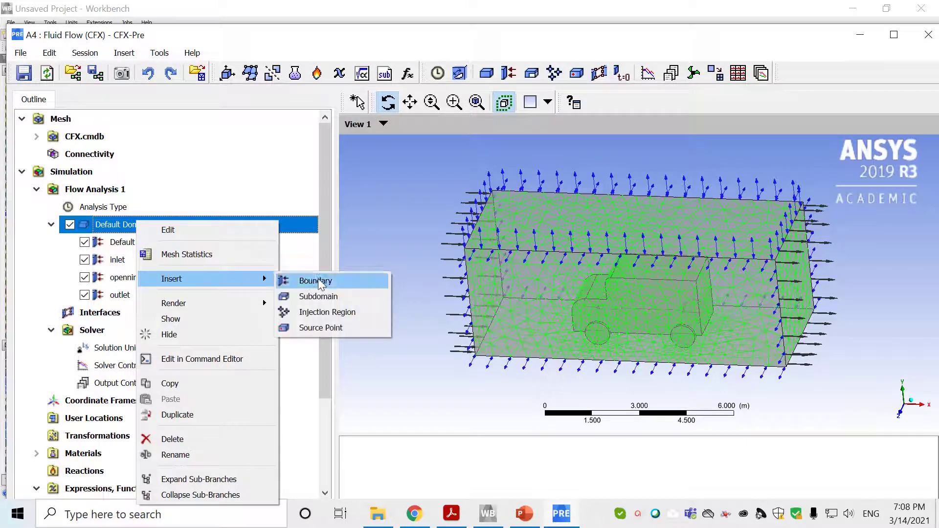
left_click(323, 282)
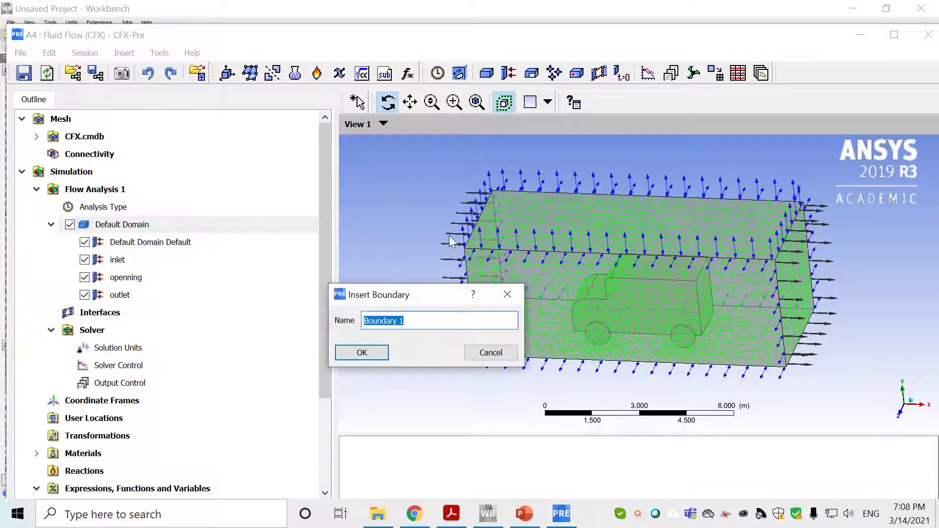
type("W")
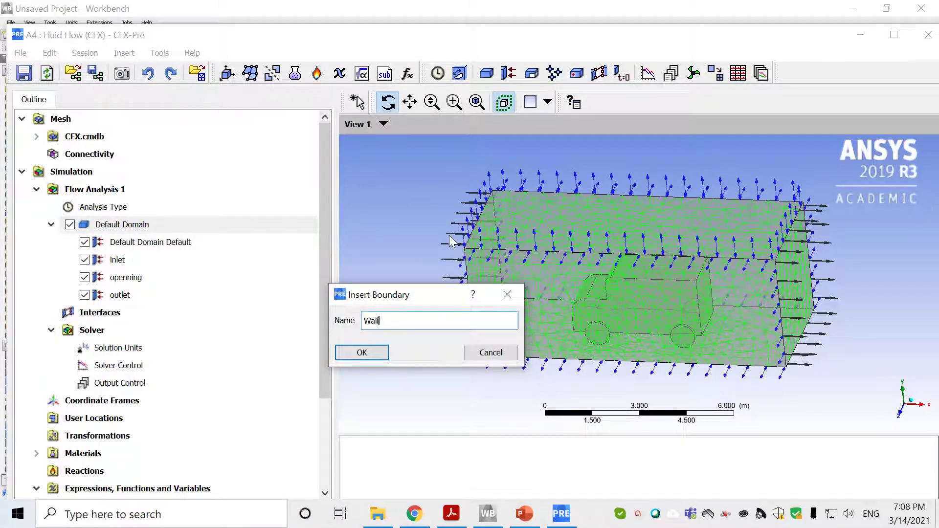
type("all")
left_click(369, 353)
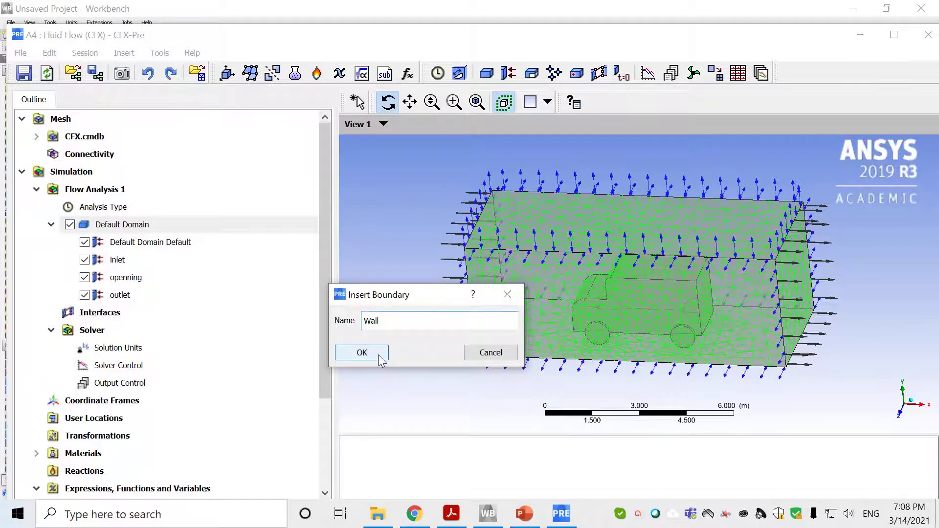
left_click(373, 353)
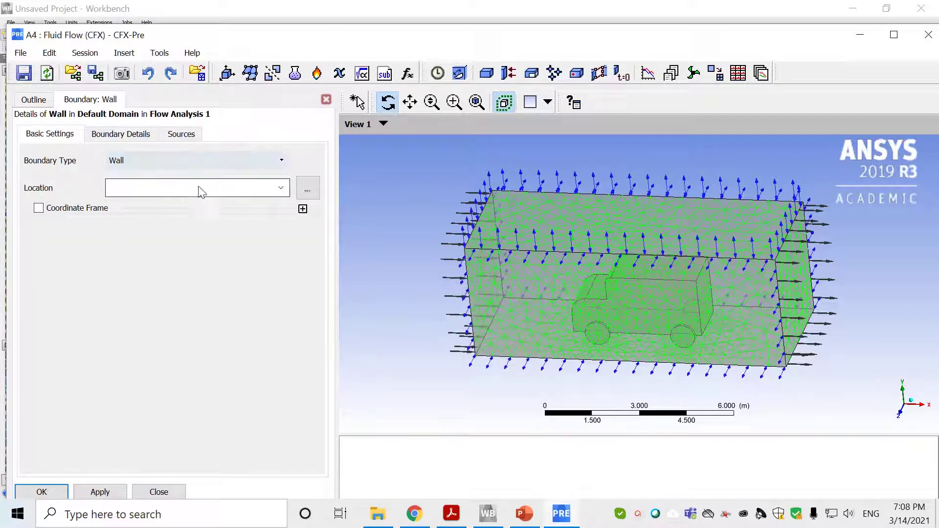
Step: Set the Wall boundary's location to F10.96 through F31.96 plus F6.96, covering the truck surfaces and the enclosure's ground
left_click(316, 189)
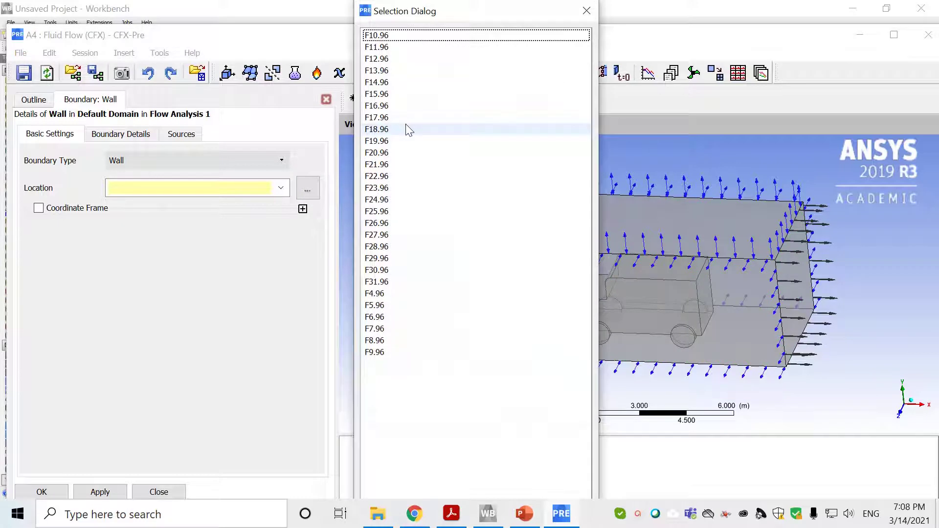
left_click(389, 38)
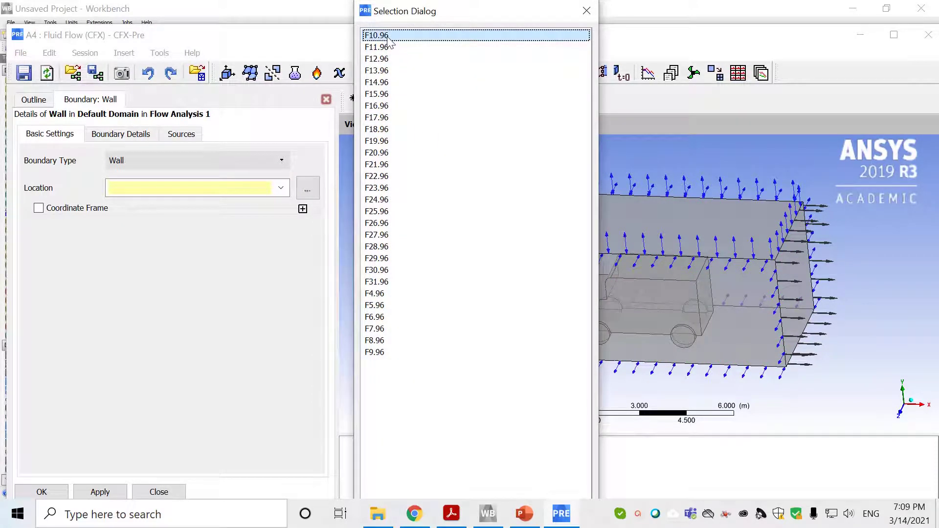
left_click(391, 283, "shift")
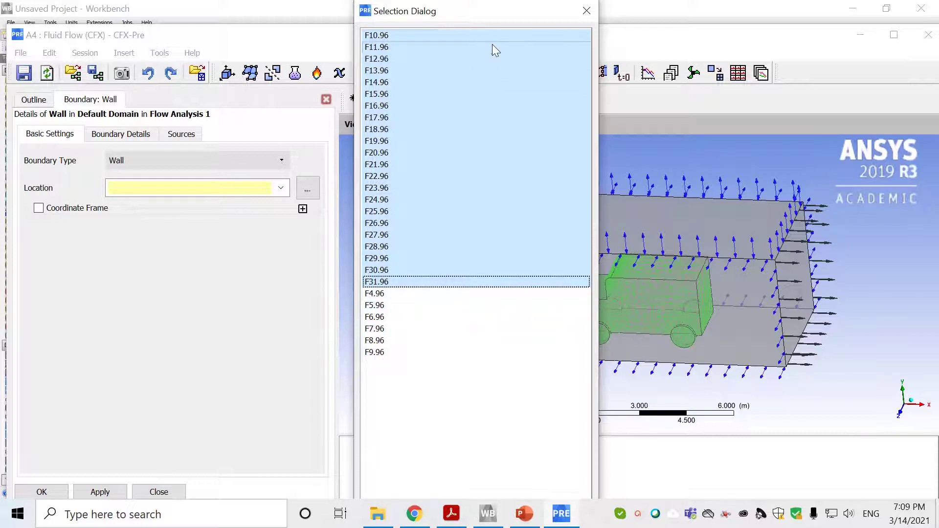
left_click_drag(506, 13, 340, 27)
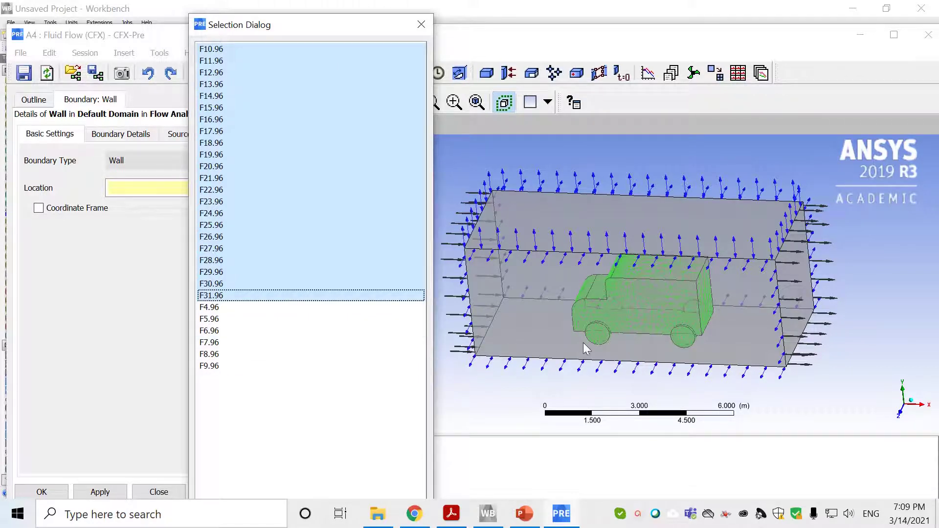
left_click(219, 331, "ctrl")
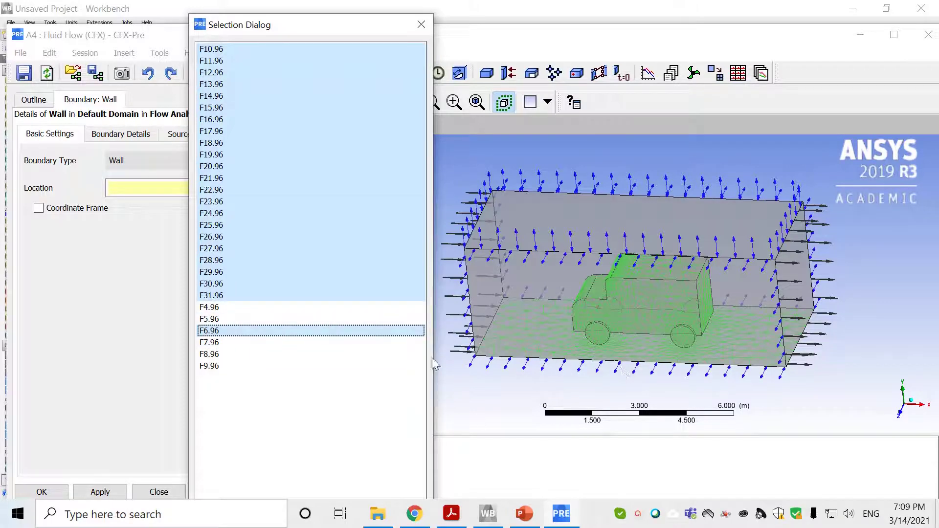
left_click_drag(291, 15, 419, 62)
left_click(346, 372)
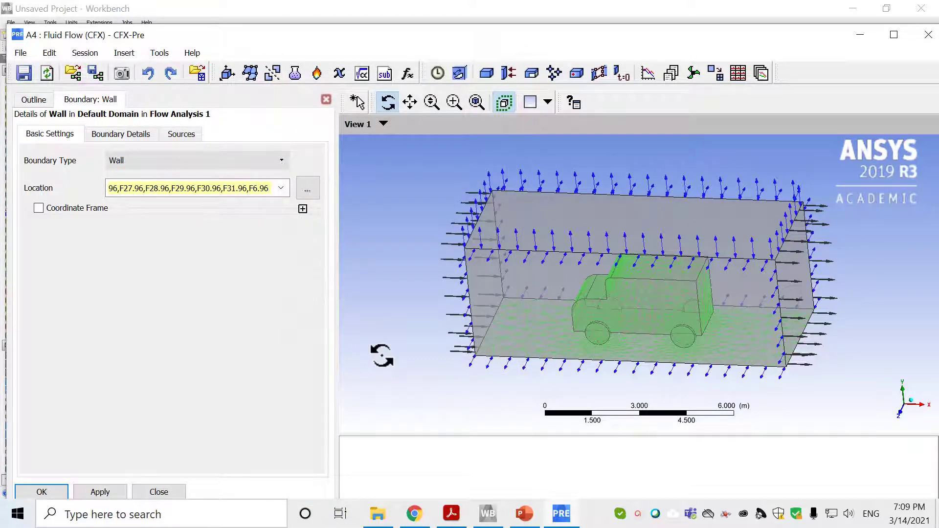
Step: Accept the Wall boundary as a smooth no-slip wall and close CFX-Pre to return to Workbench
left_click(120, 135)
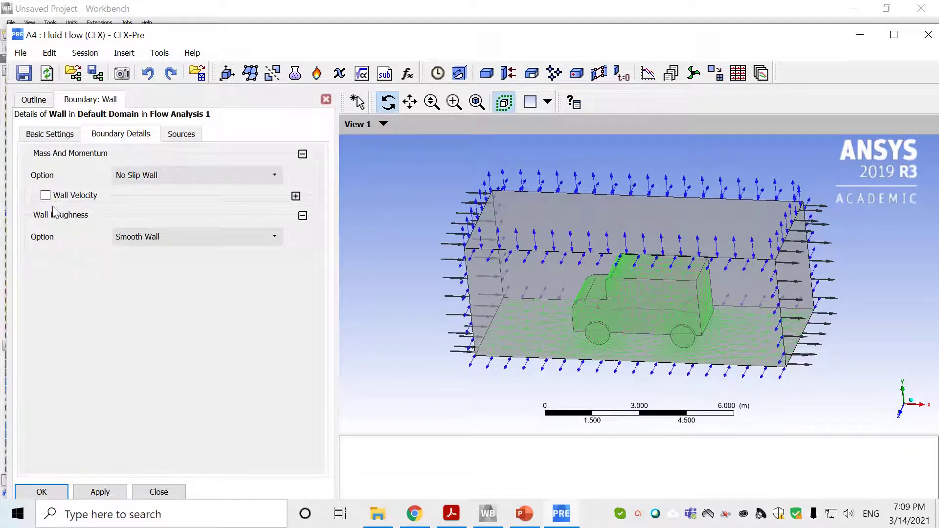
left_click(42, 492)
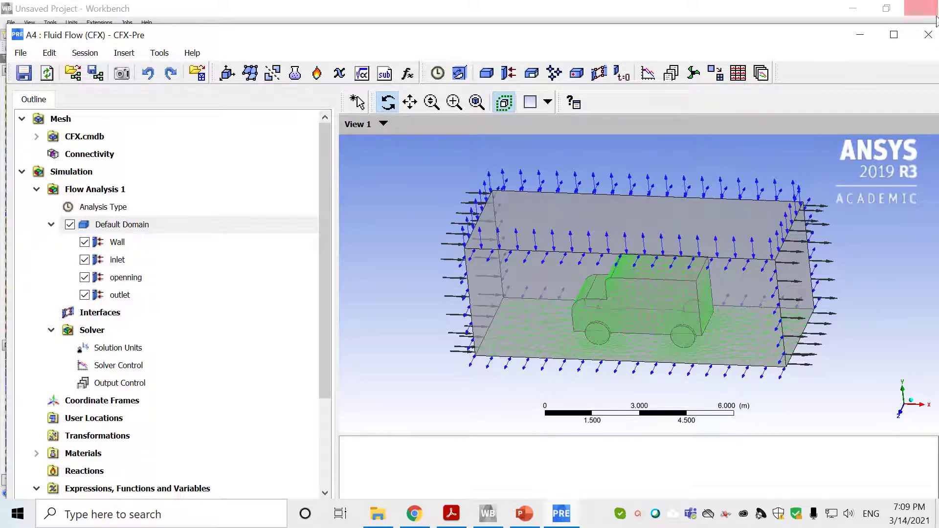
left_click_drag(693, 36, 576, 38)
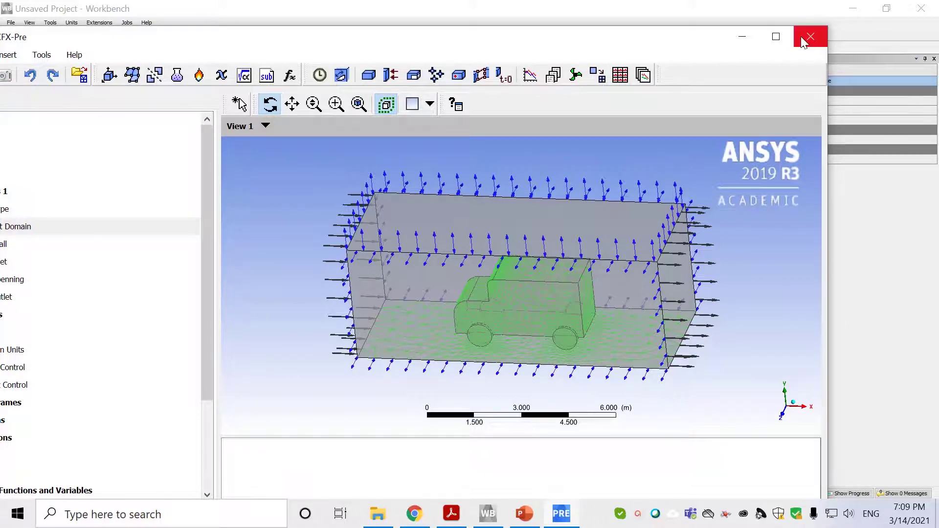
left_click(802, 40)
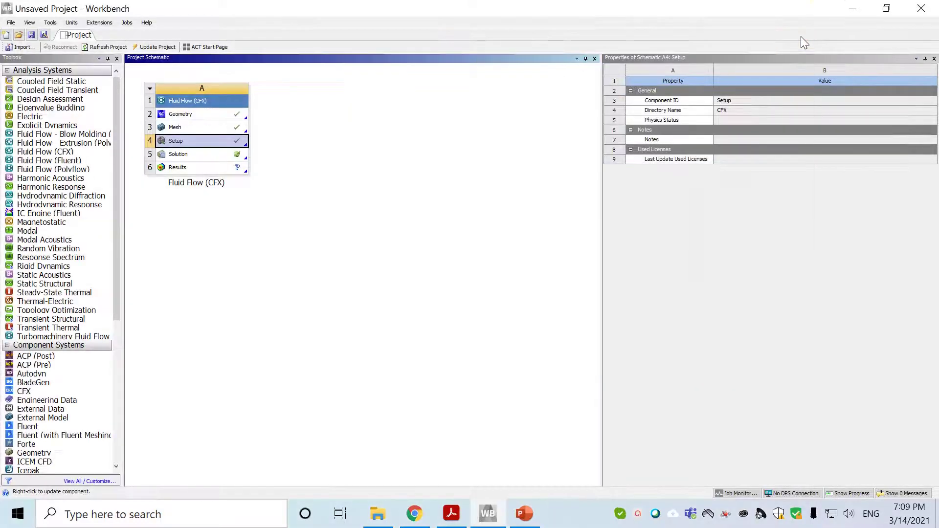
Step: Open the Solution in CFX-Solver Manager, run the solver in Serial mode, and close the manager once the run is complete
double_click(189, 159)
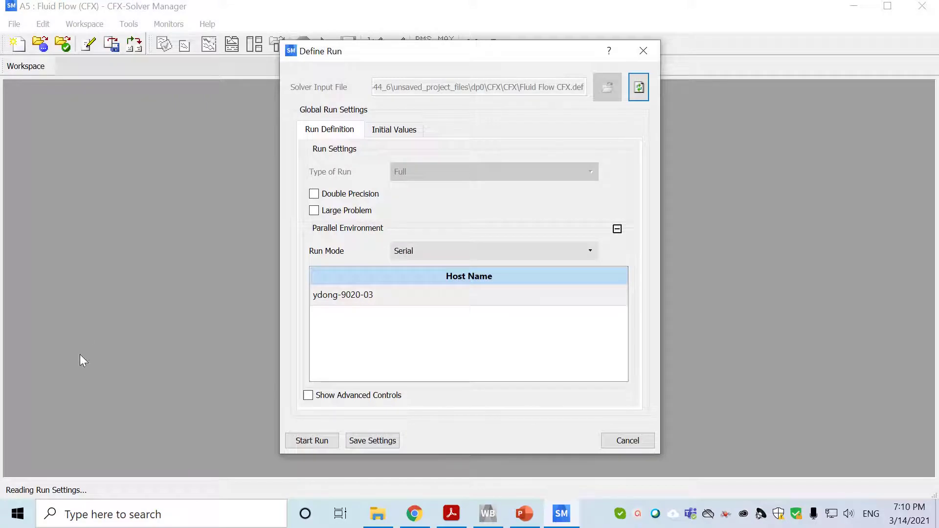
left_click(311, 441)
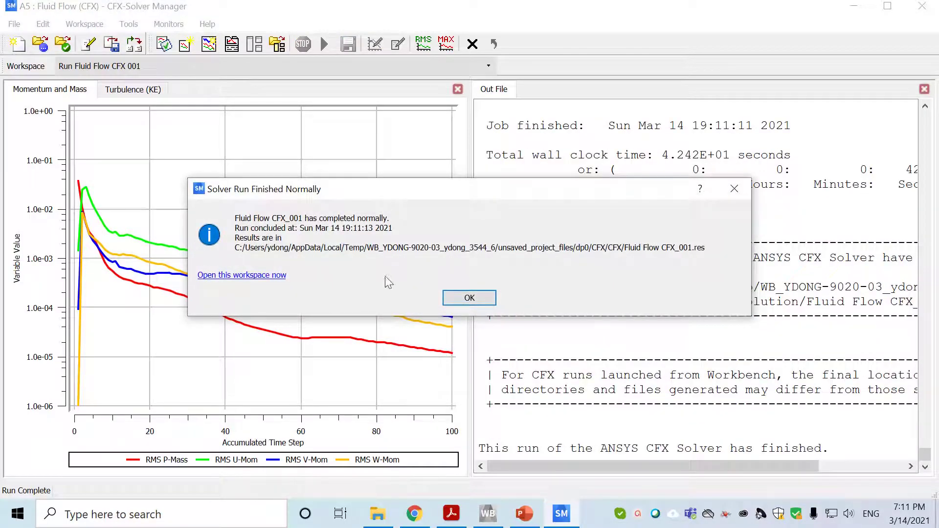
left_click(458, 300)
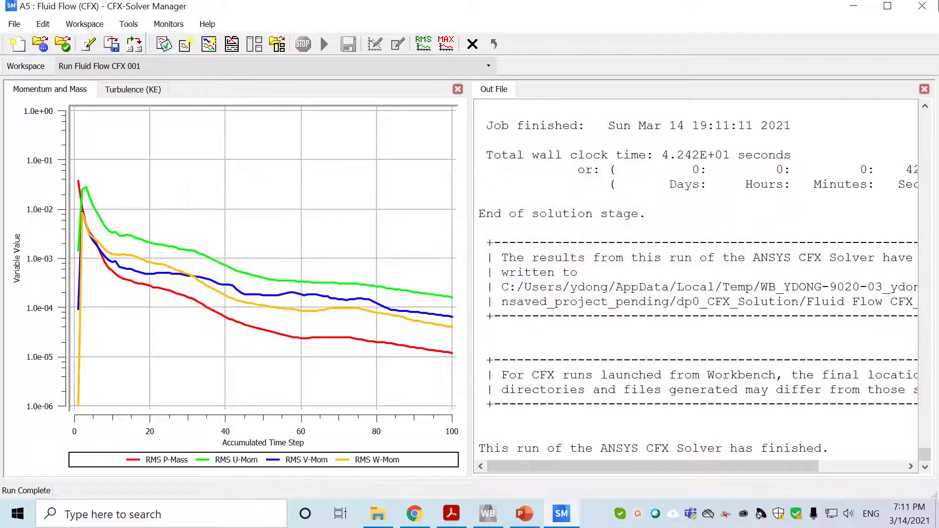
left_click(934, 10)
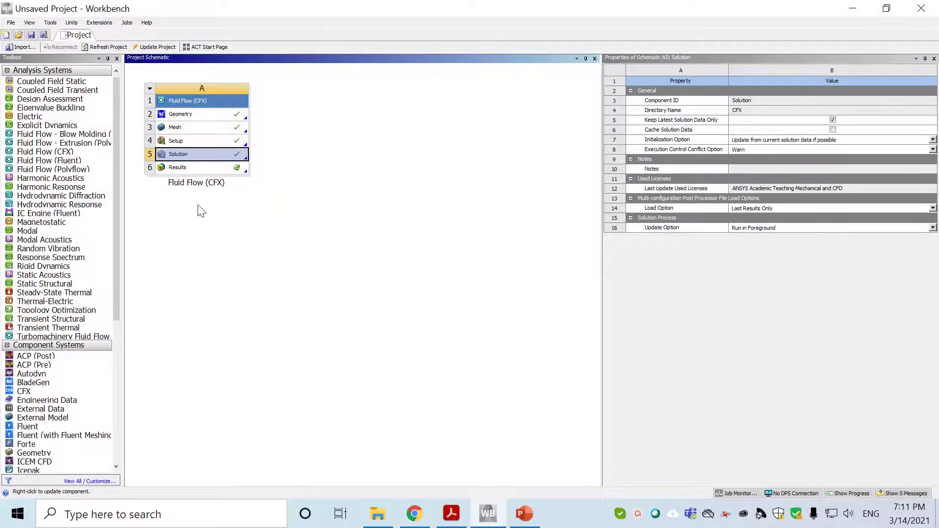
Step: Open the Results in CFD-Post and insert a streamline named Streamline 1 under User Locations and Plots
double_click(188, 168)
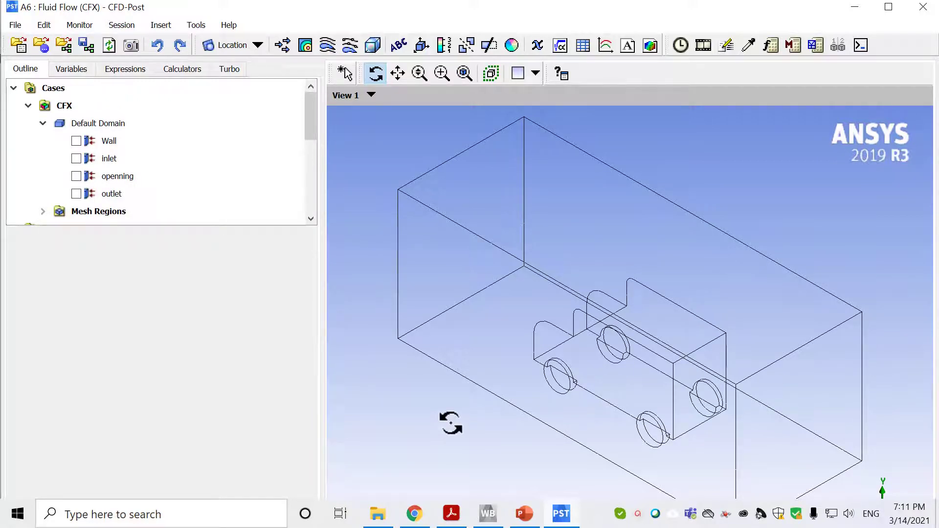
left_click_drag(450, 423, 300, 272)
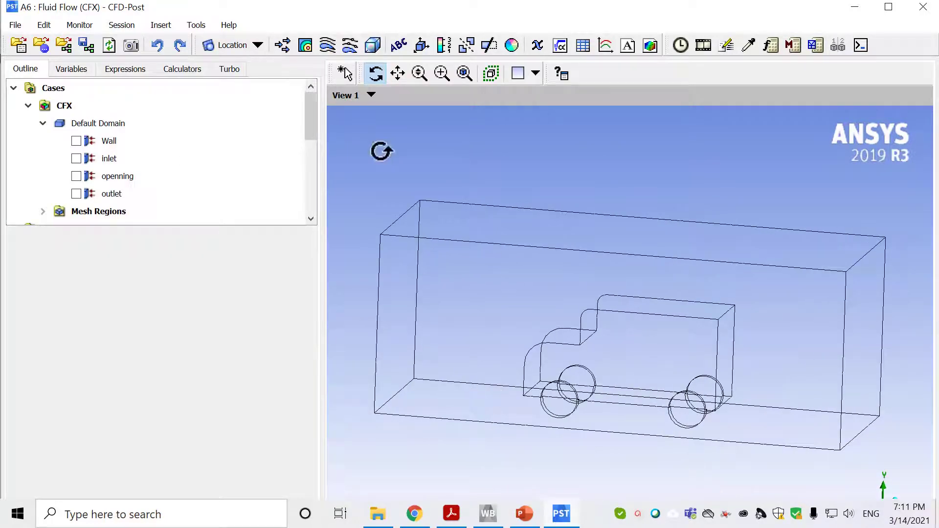
left_click_drag(313, 113, 309, 149)
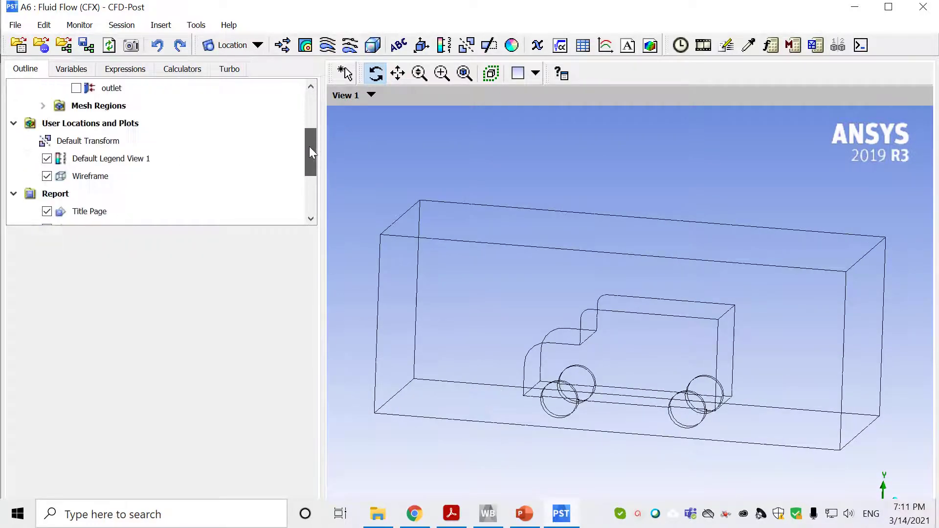
right_click(117, 127)
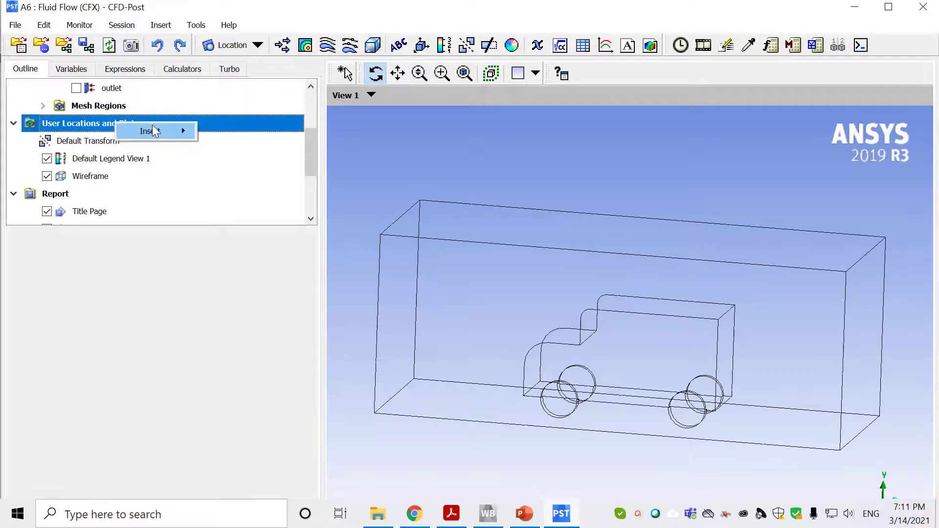
mouse_move(149, 131)
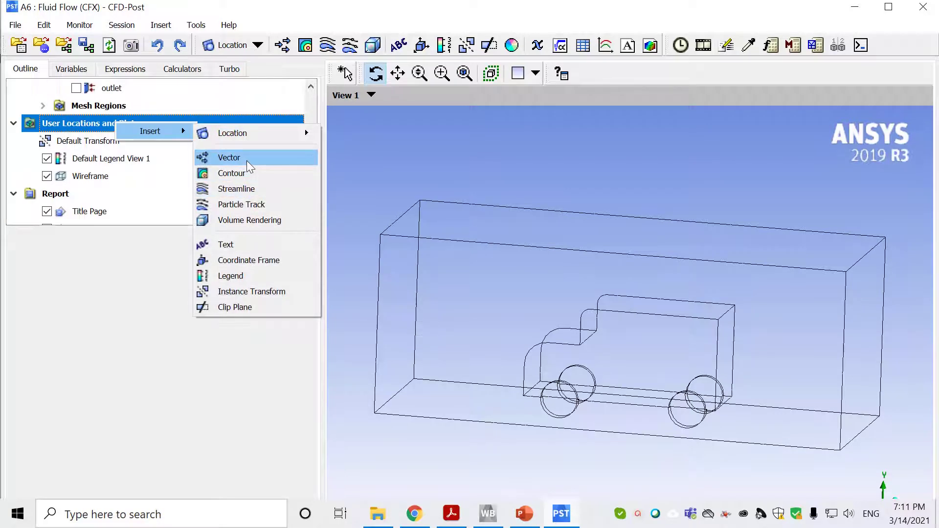
left_click(246, 188)
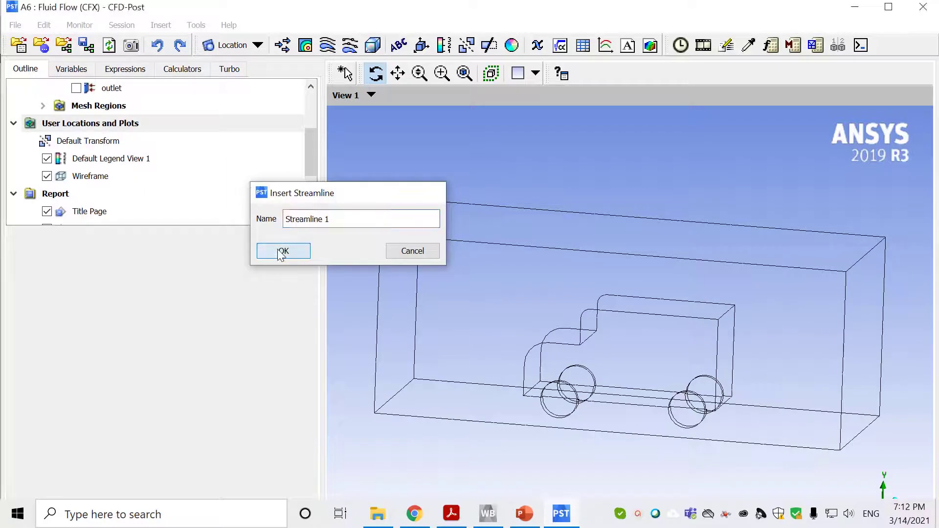
left_click(282, 252)
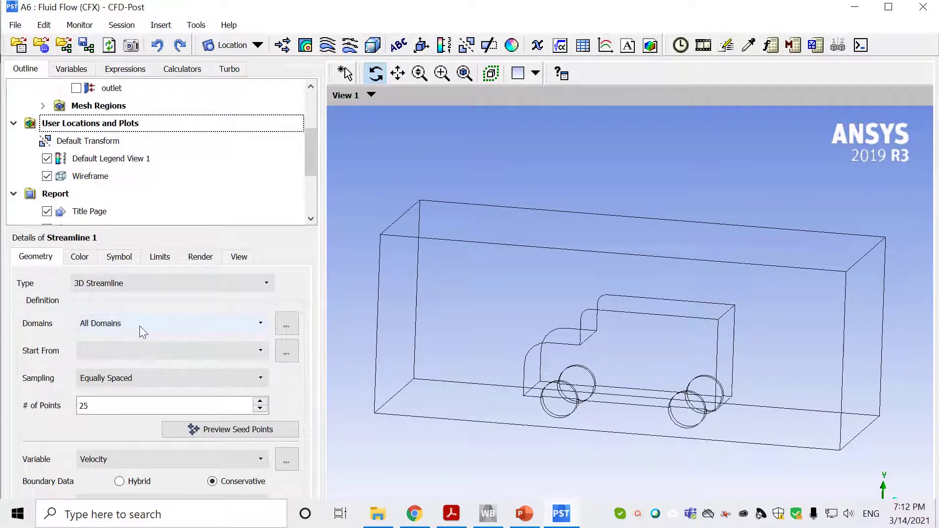
Step: Start the 3D velocity streamlines from the inlet and apply the plot in the maximized window
left_click(219, 350)
left_click(101, 372)
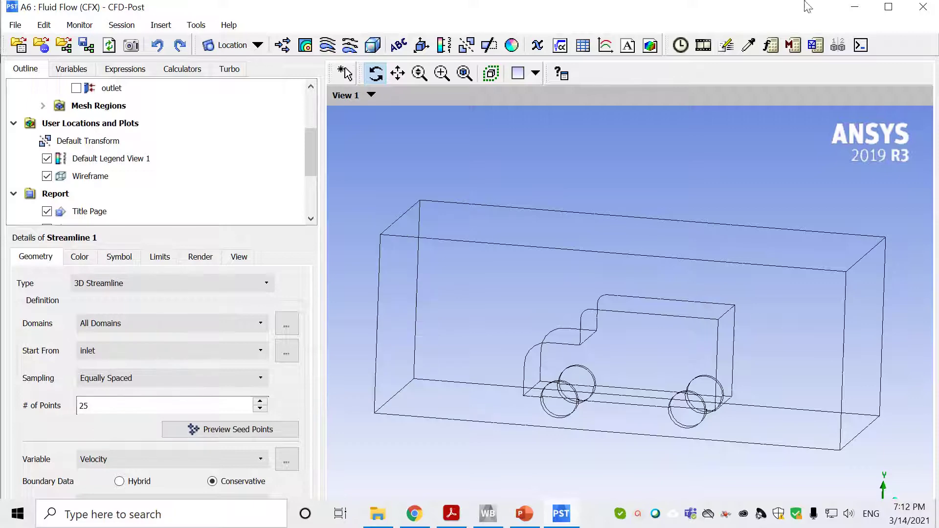
left_click(888, 7)
left_click(38, 459)
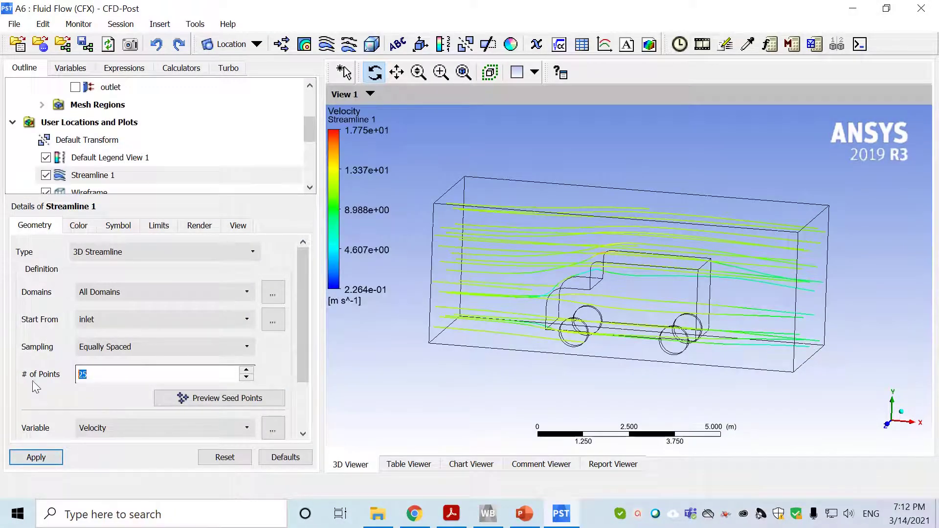
Step: Set Streamline 1's number of points to 100, apply it and turn the model toward a side view
type("60")
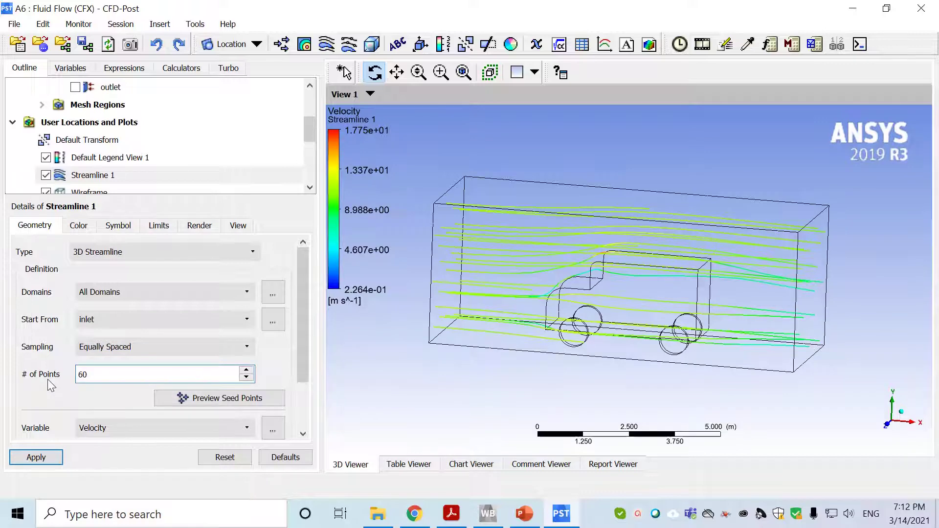
key("BackSpace")
key("BackSpace")
type("100")
left_click(36, 457)
left_click_drag(524, 398, 549, 360)
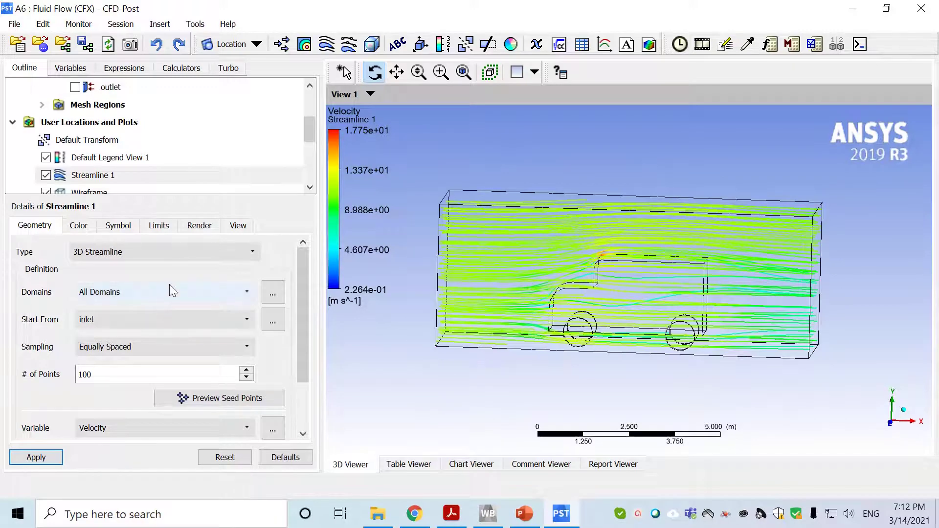
Step: Insert a plane location named Plane 1 under User Locations and Plots
right_click(95, 123)
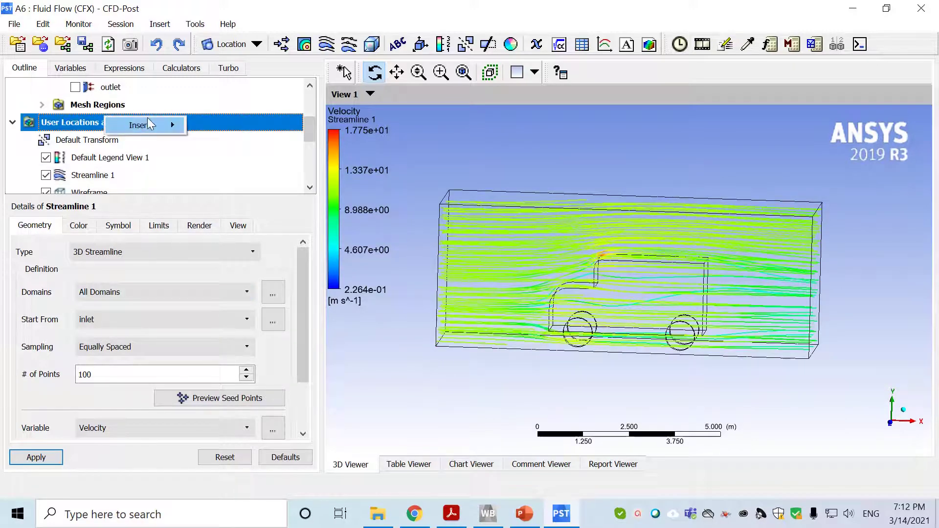
mouse_move(273, 125)
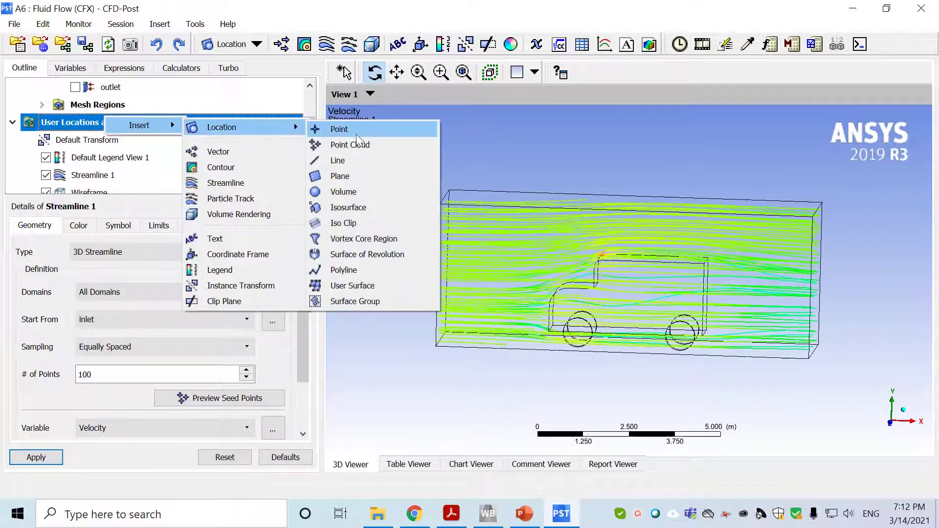
left_click(359, 179)
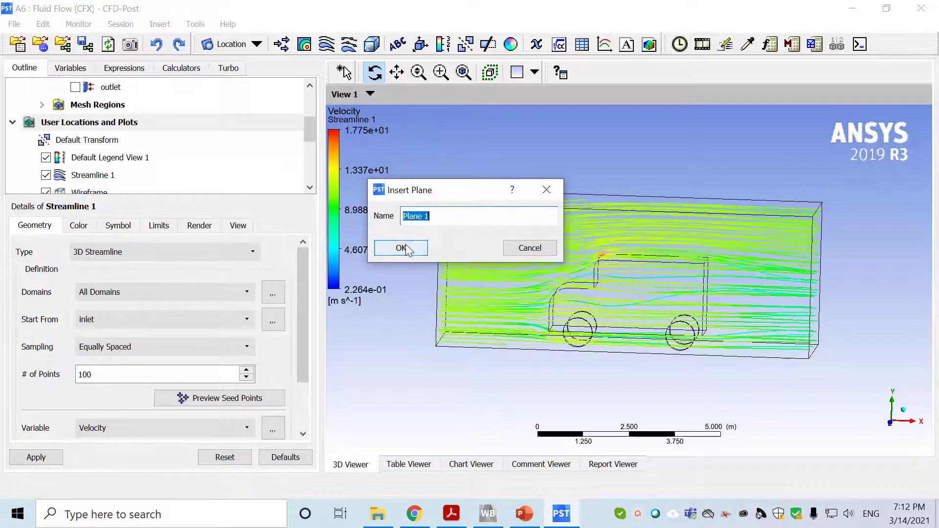
left_click(402, 247)
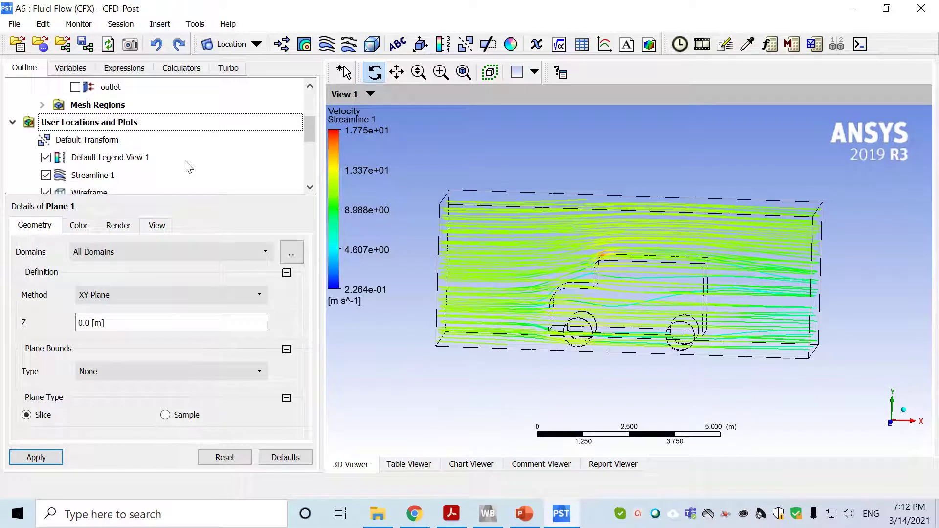
Step: Hide Streamline 1 and apply Plane 1 as an XY plane slice at Z = 0 m across all domains
scroll(103, 161, "down", 1)
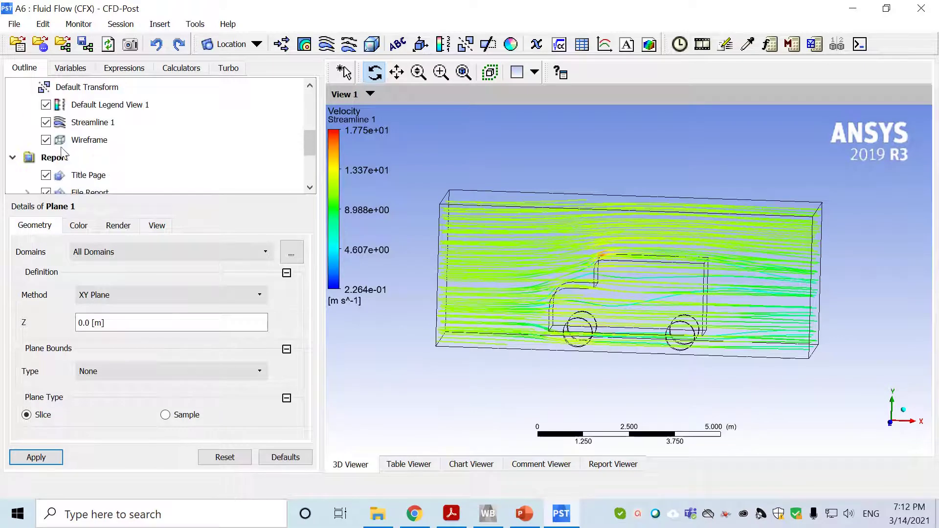
left_click(46, 122)
scroll(137, 151, "up", 1)
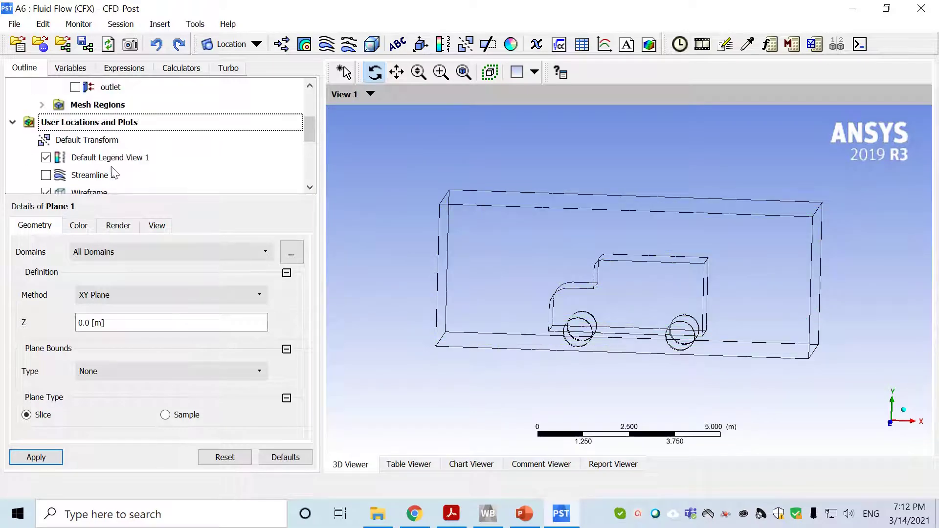
scroll(117, 169, "down", 1)
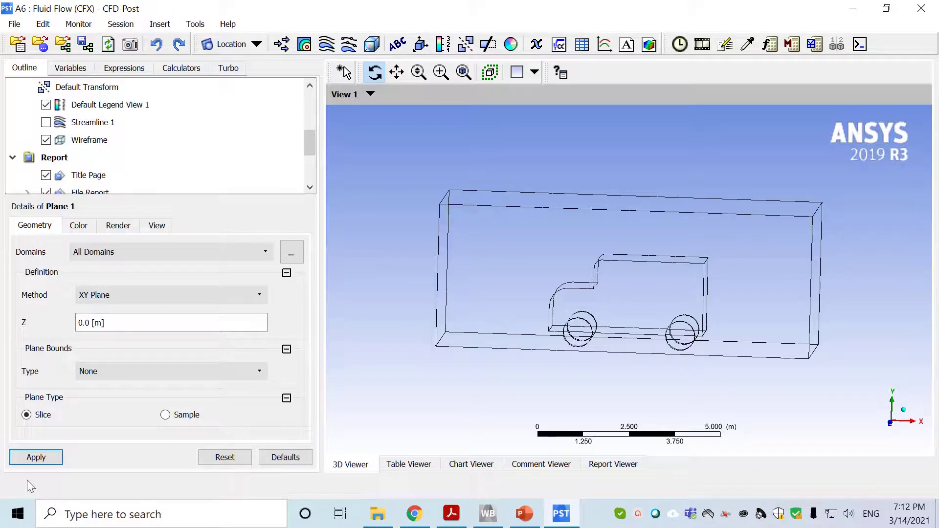
left_click(36, 457)
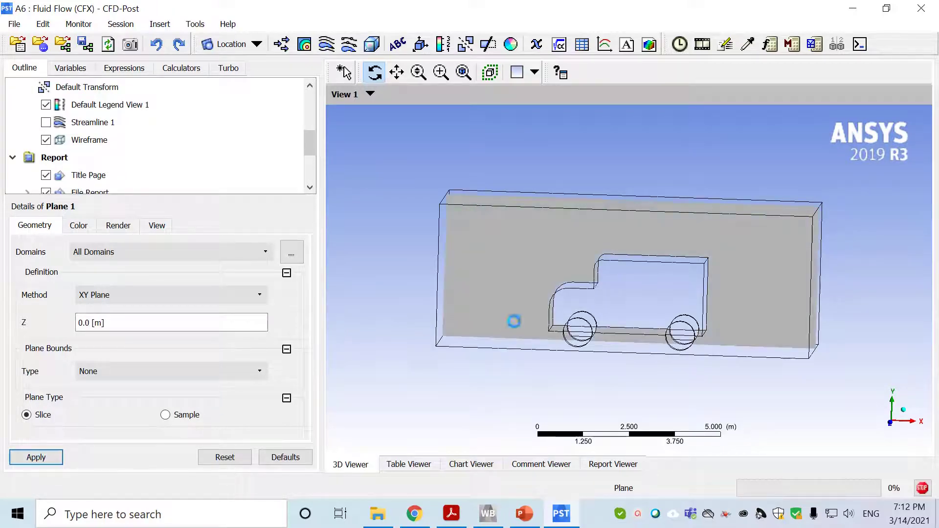
Step: Shift Plane 1 to Z = 0.8 m, apply the change and turn the model back toward a side view
left_click_drag(410, 298, 489, 316)
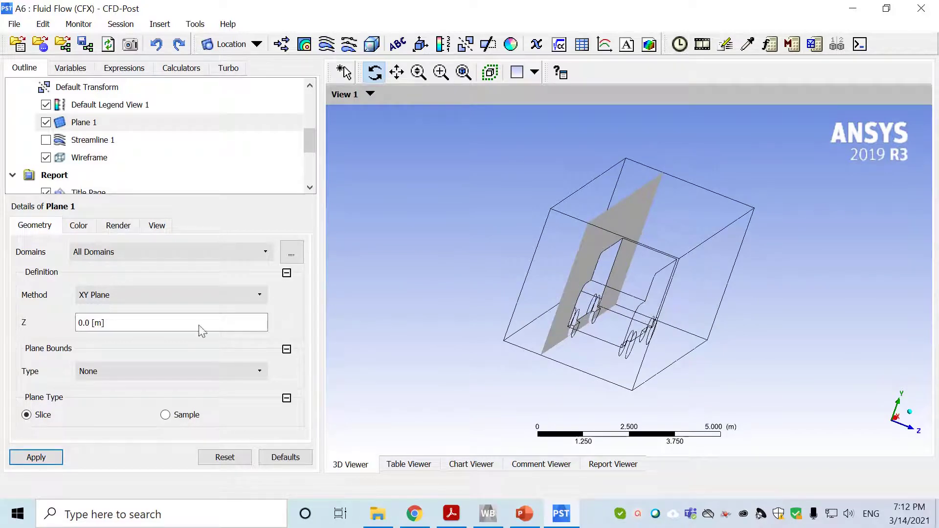
left_click(91, 322)
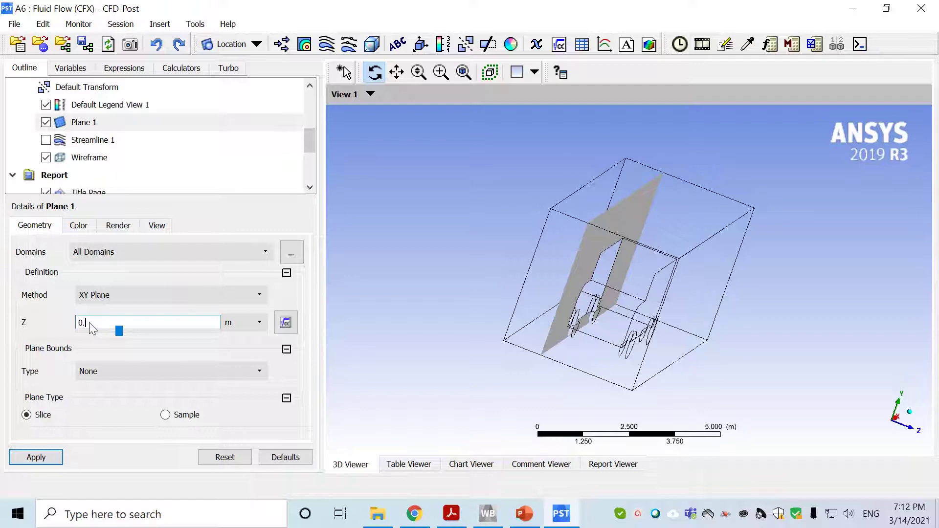
type("0.8")
left_click(35, 458)
left_click_drag(538, 359, 471, 334)
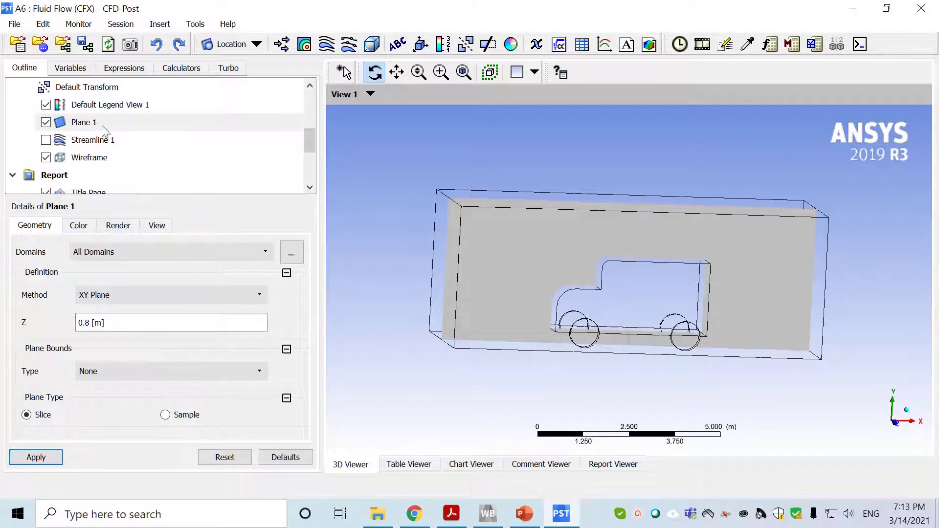
Step: Insert a second streamline named Streamline 2 under User Locations and Plots
left_click_drag(310, 130, 311, 122)
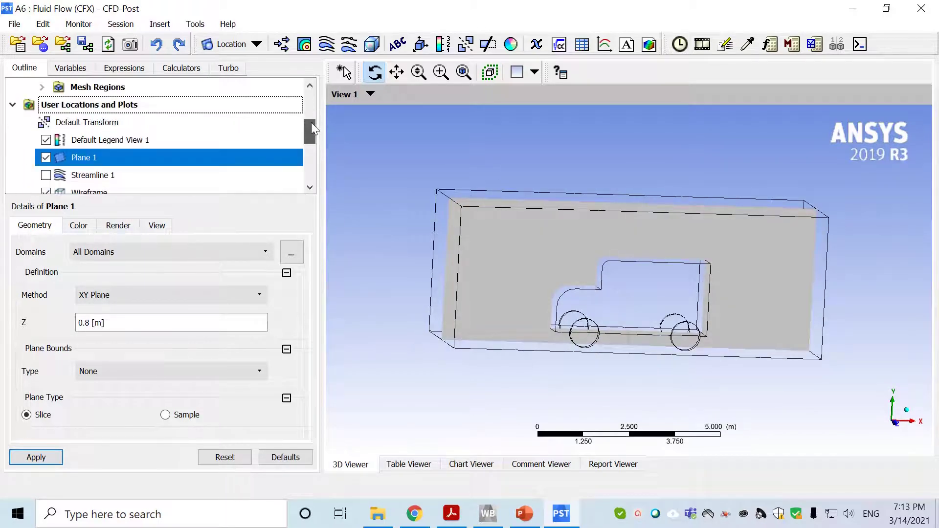
right_click(136, 124)
mouse_move(184, 133)
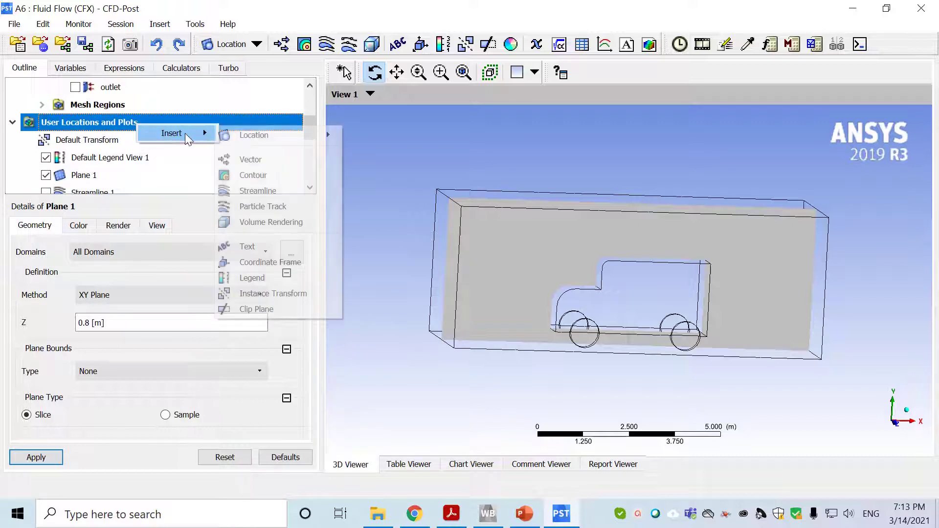
left_click(263, 193)
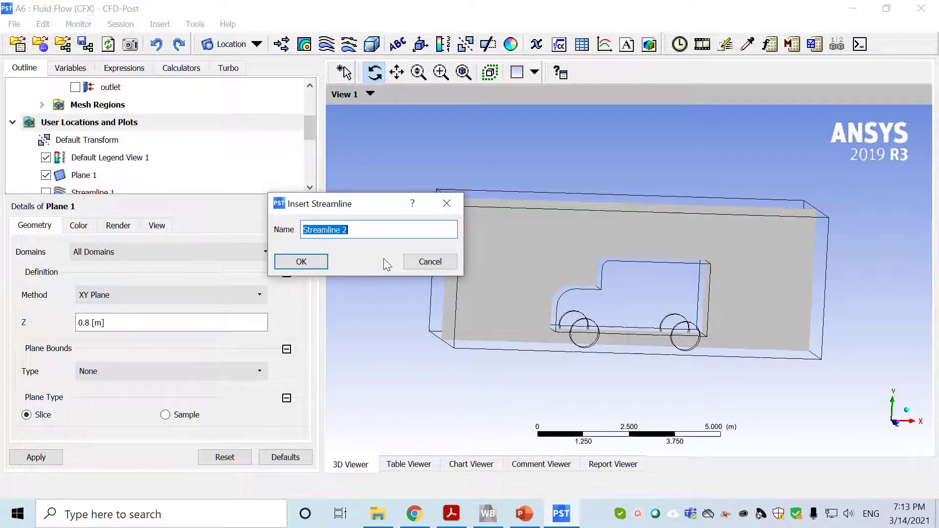
left_click(313, 263)
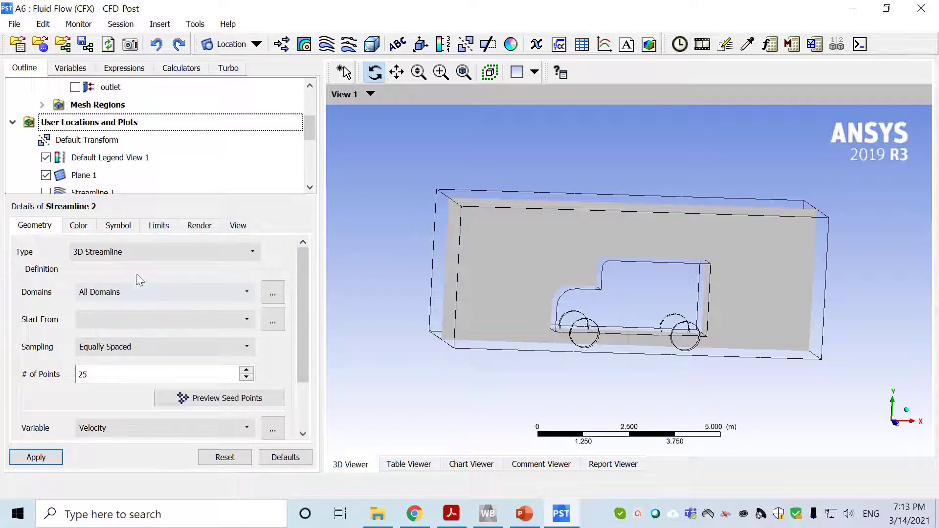
Step: Change Streamline 2 to the Surface Streamline type and place it on Plane 1
left_click(157, 250)
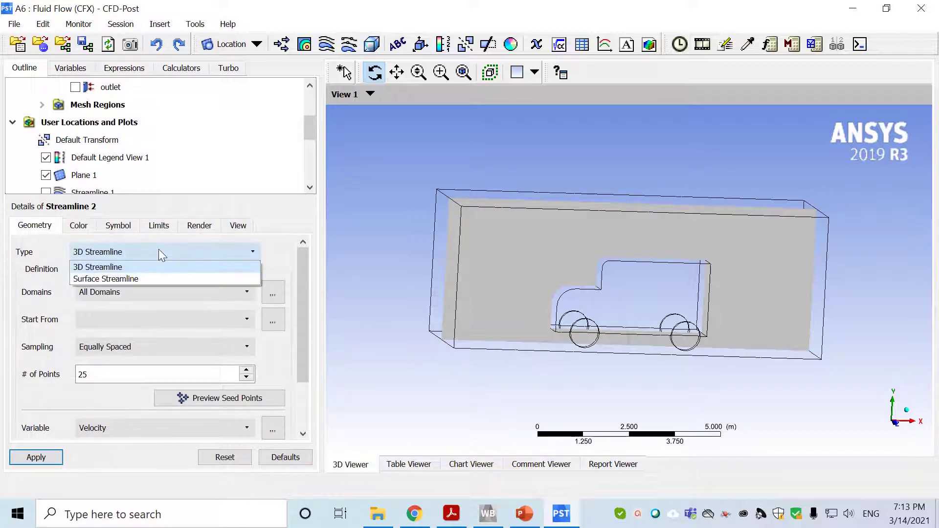
left_click(129, 279)
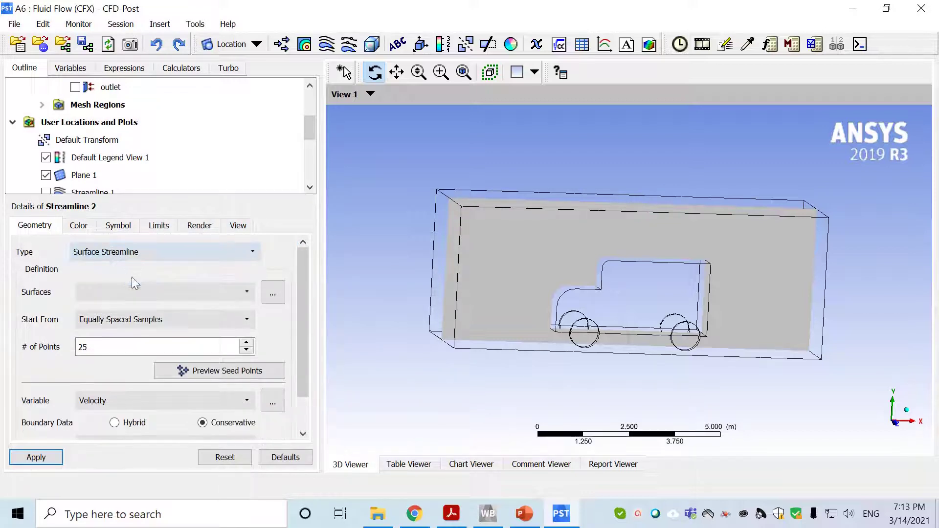
left_click(251, 294)
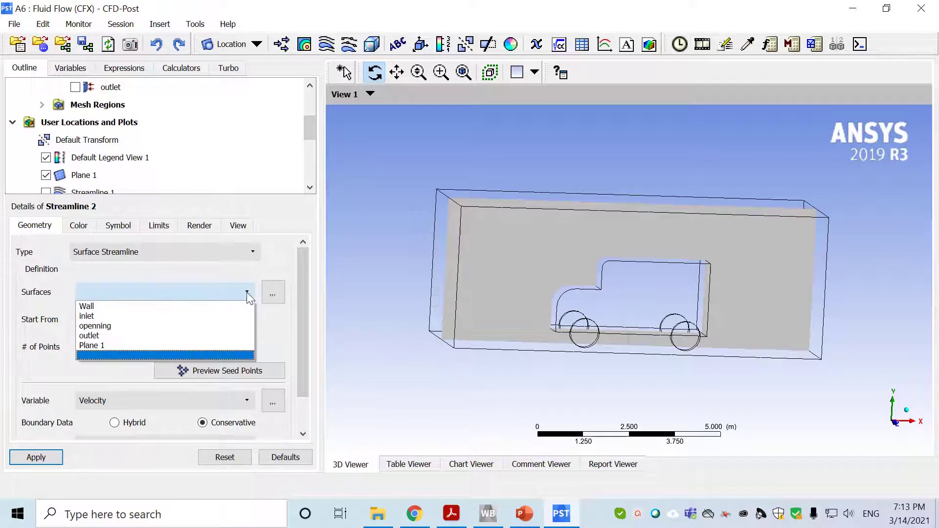
left_click(101, 343)
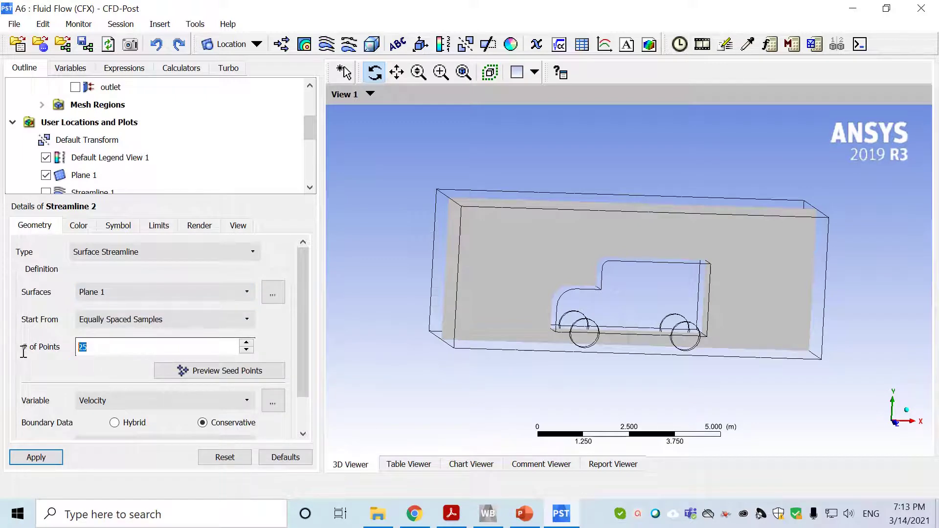
Step: Set Streamline 2 to 60 equally spaced points with Velocity as its variable, apply it and inspect the flow around the truck
type("60")
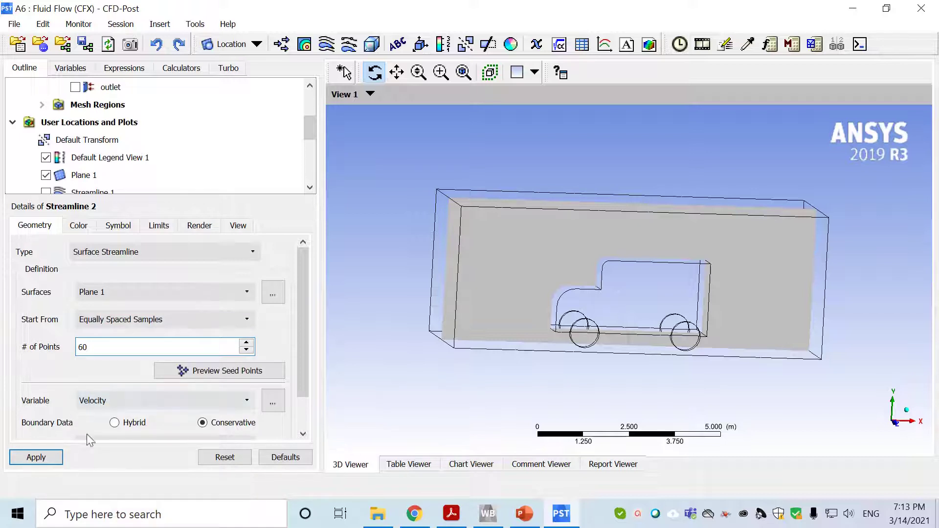
left_click(228, 401)
left_click(232, 414)
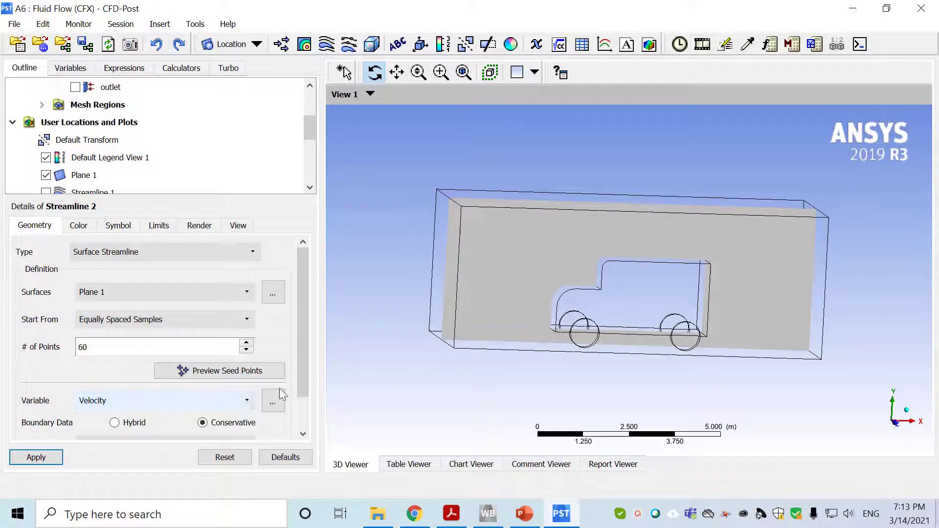
left_click_drag(304, 369, 305, 381)
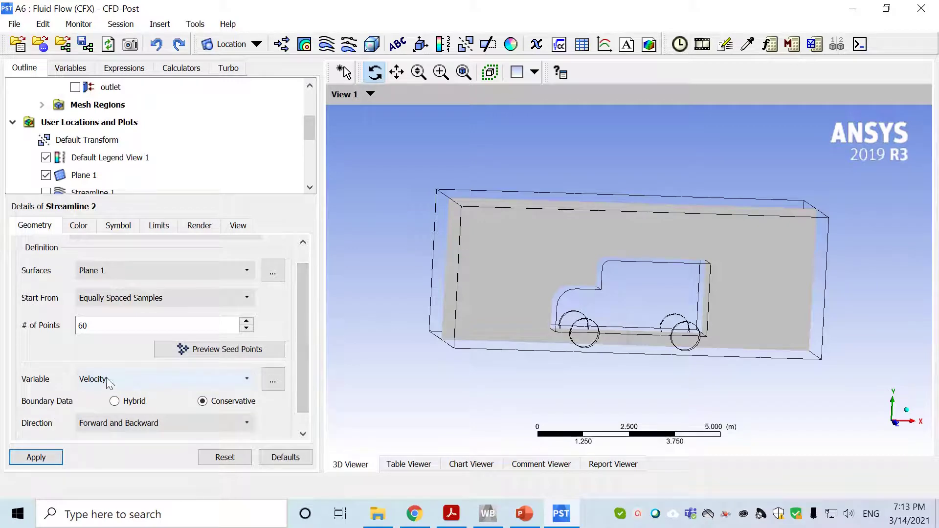
left_click(35, 457)
mouse_move(570, 373)
left_mouse_down()
mouse_move(582, 367)
mouse_move(554, 365)
mouse_move(573, 373)
left_mouse_up()
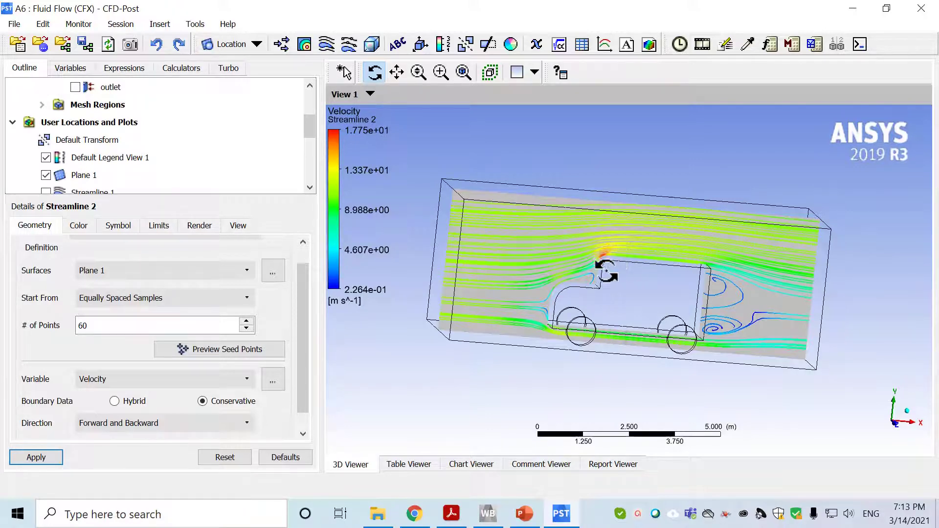
left_click_drag(571, 283, 549, 273)
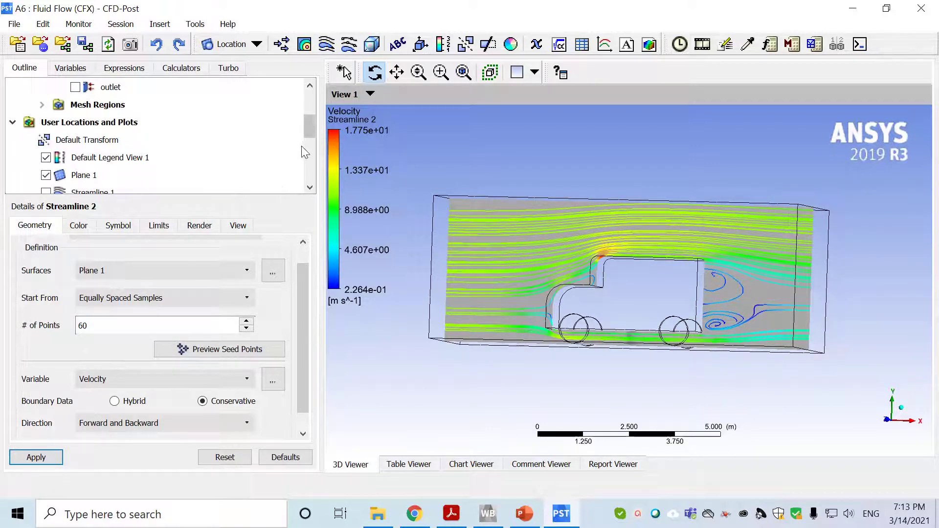
Step: Insert a contour named Contour 1 under User Locations and Plots
right_click(122, 128)
mouse_move(148, 134)
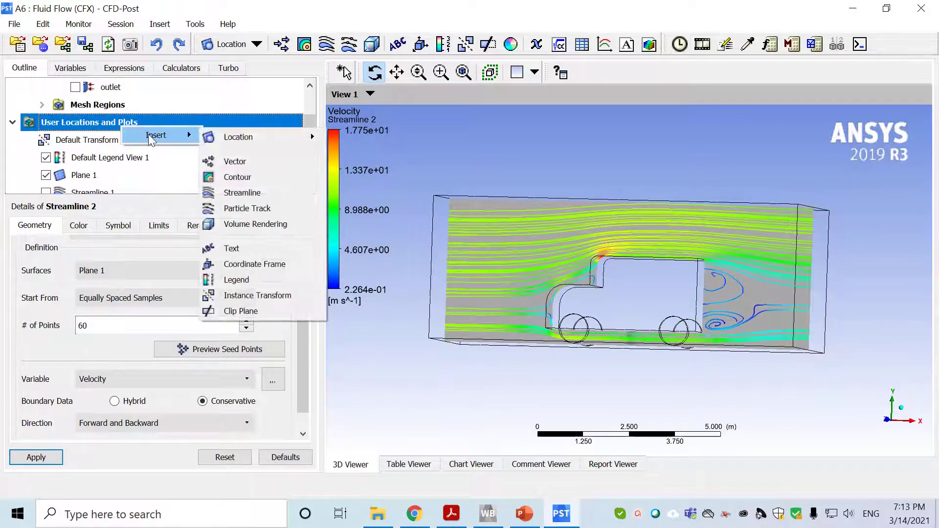
left_click(248, 178)
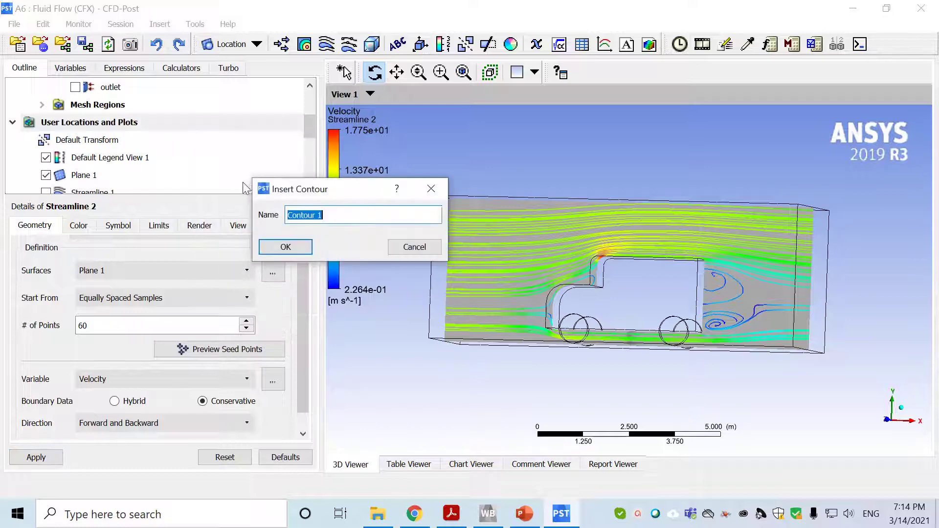
left_click(293, 247)
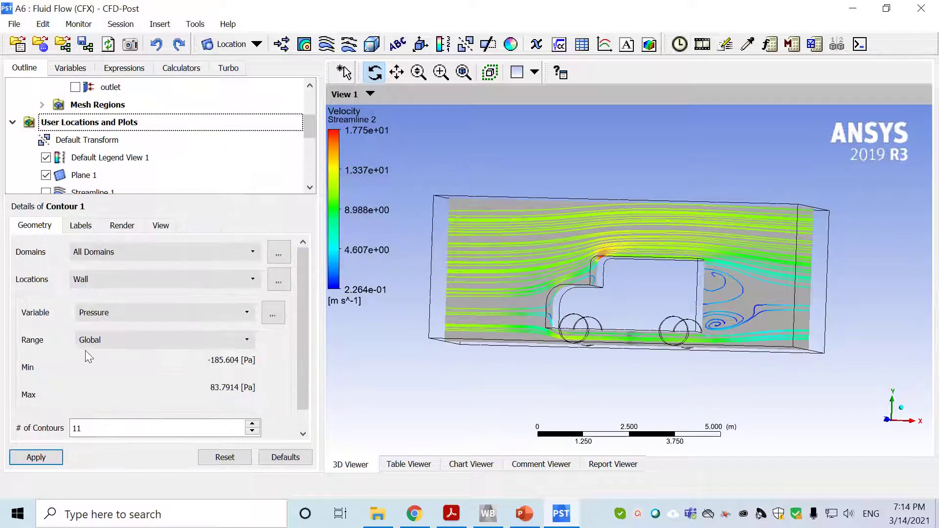
Step: Define Contour 1 as Pressure on the Wall location with 60 contours and apply it
left_click(251, 282)
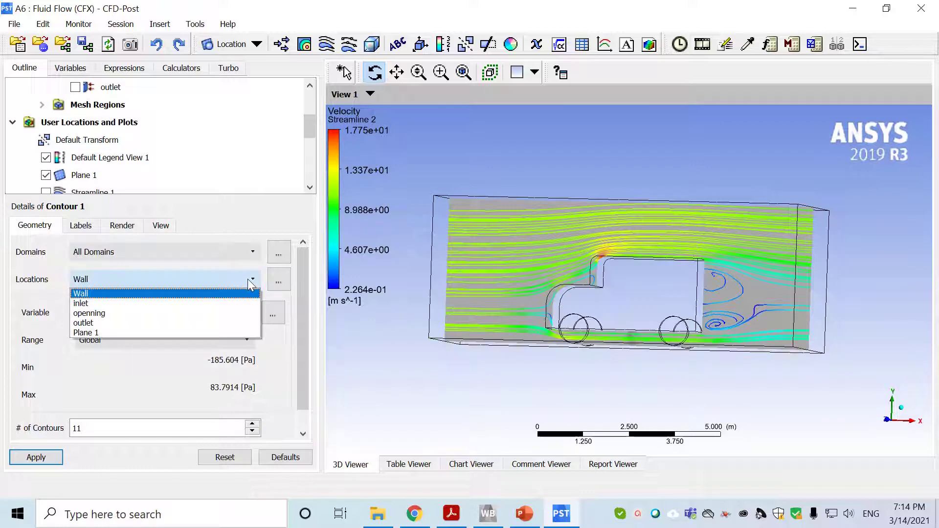
left_click(118, 294)
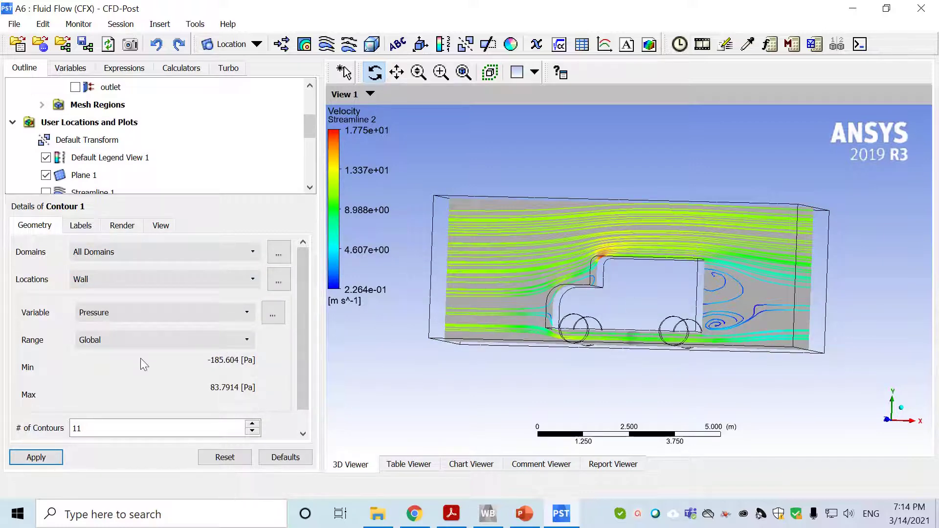
left_click(139, 314)
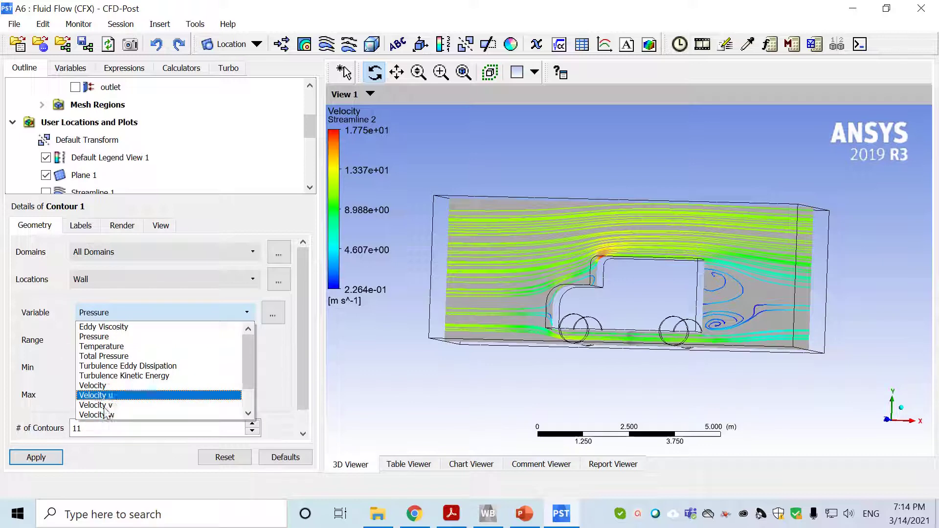
left_click(105, 338)
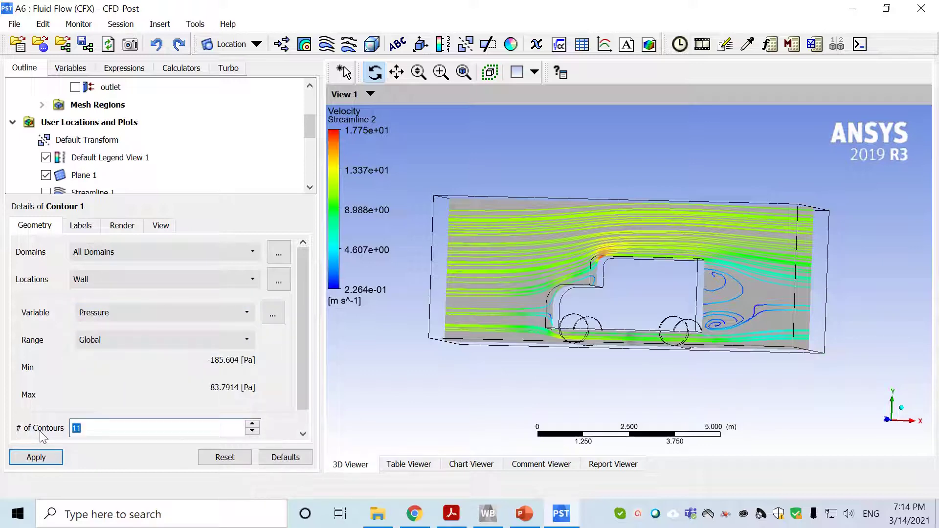
type("60")
left_click(36, 457)
mouse_move(518, 391)
left_mouse_down()
mouse_move(404, 474)
mouse_move(500, 395)
left_mouse_up()
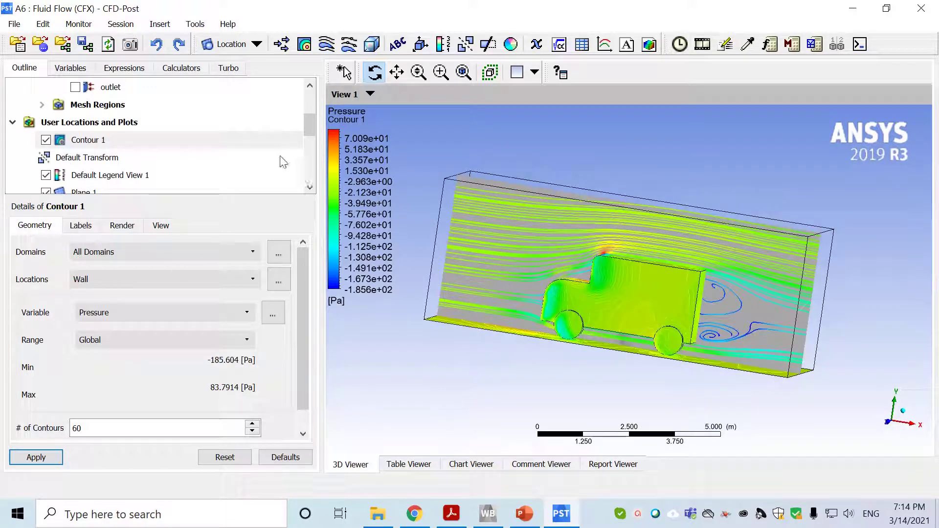
Step: Hide Plane 1 and rotate the model to view the truck's pressure contours together with the surface streamlines
left_click_drag(314, 127, 310, 139)
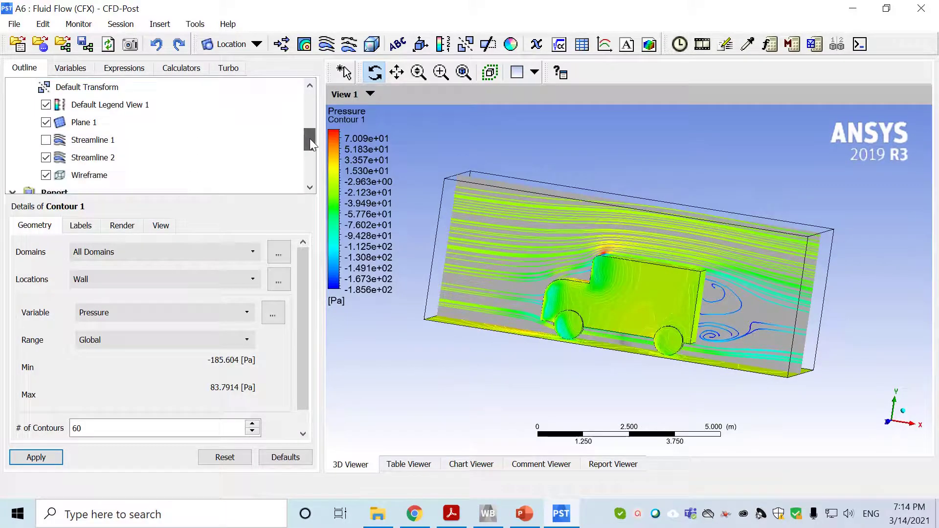
left_click(46, 122)
left_click_drag(509, 374, 519, 345)
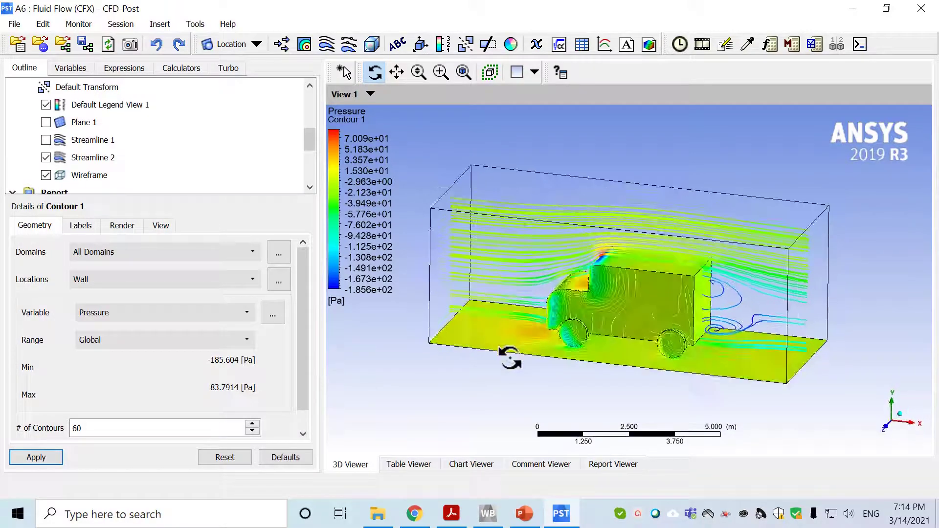
left_click(639, 514)
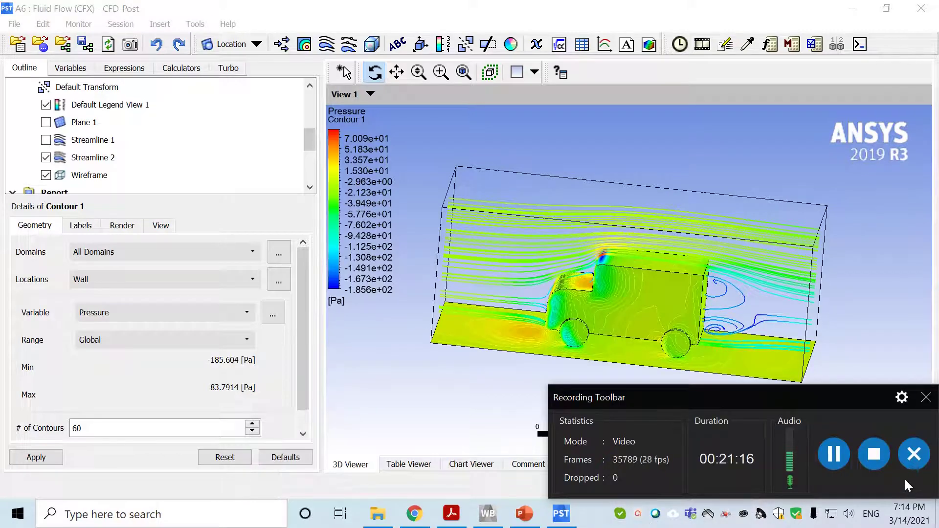